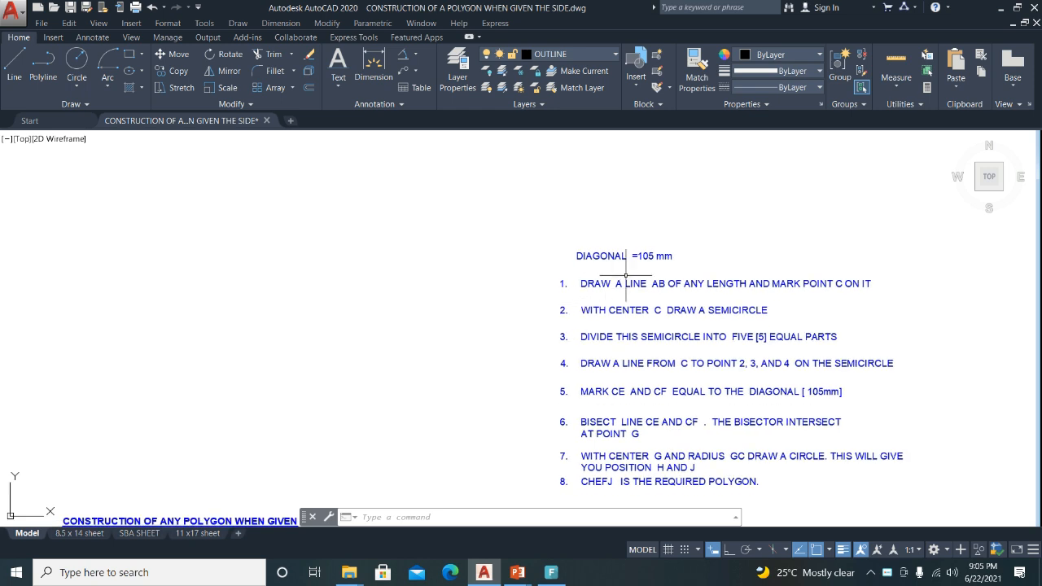
Make the CONSTRUCTION LINE layer current.
{"action": "scroll", "coordinate": [641, 275], "scroll_direction": "down", "scroll_amount": 4}
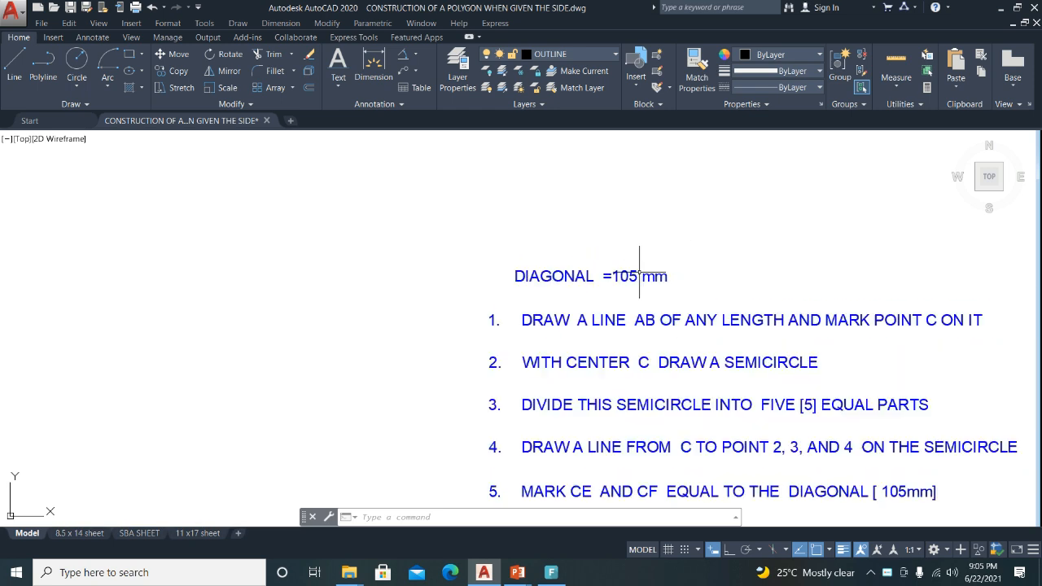
{"action": "middle_click_drag", "start_coordinate": [607, 359], "coordinate": [663, 272]}
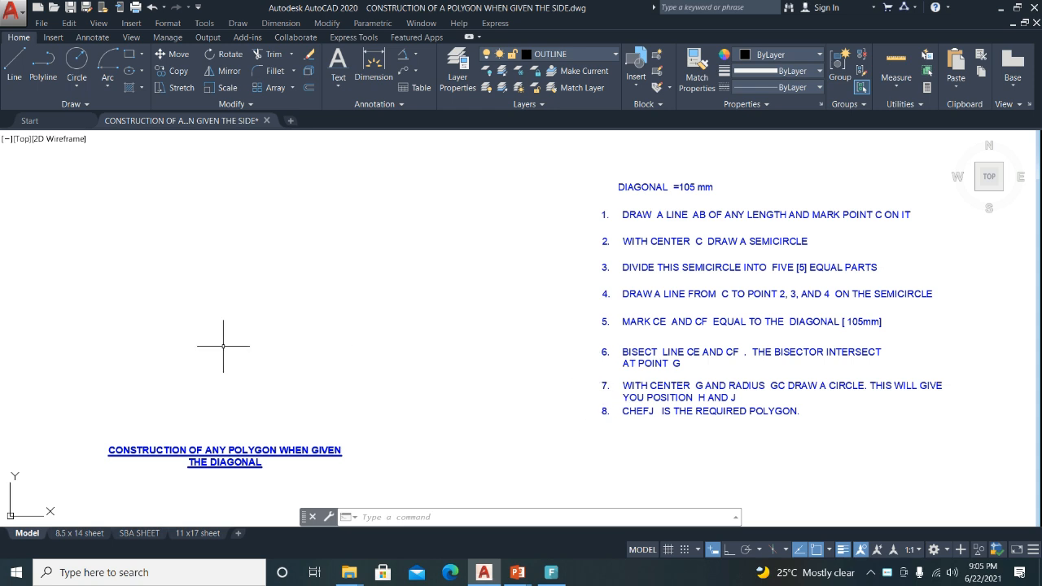
{"action": "mouse_move", "coordinate": [232, 349]}
{"action": "middle_mouse_down"}
{"action": "mouse_move", "coordinate": [397, 355]}
{"action": "mouse_move", "coordinate": [220, 345]}
{"action": "middle_mouse_up"}
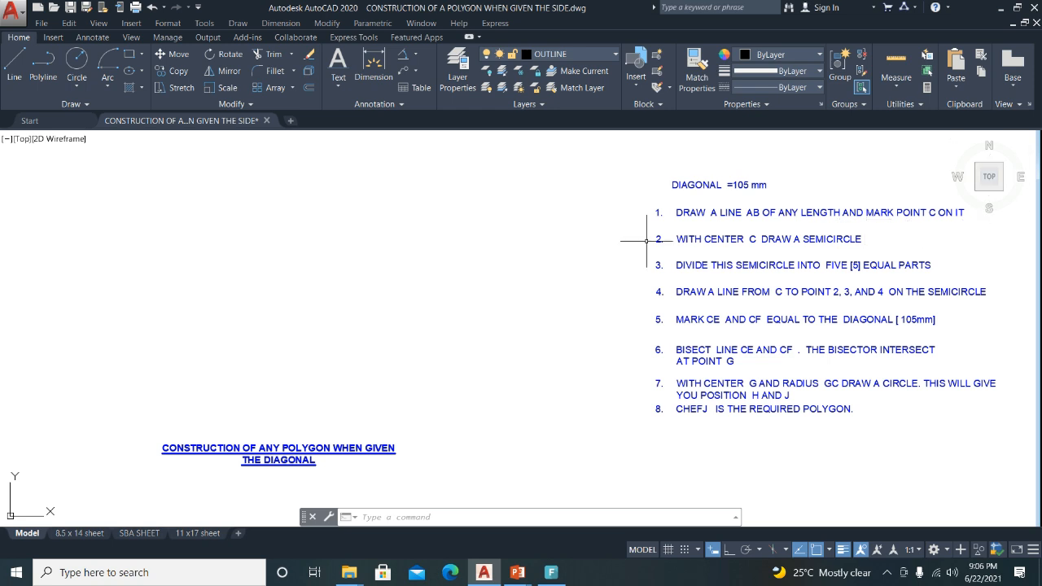
{"action": "mouse_move", "coordinate": [268, 352]}
{"action": "middle_mouse_down"}
{"action": "mouse_move", "coordinate": [263, 365]}
{"action": "mouse_move", "coordinate": [286, 356]}
{"action": "middle_mouse_up"}
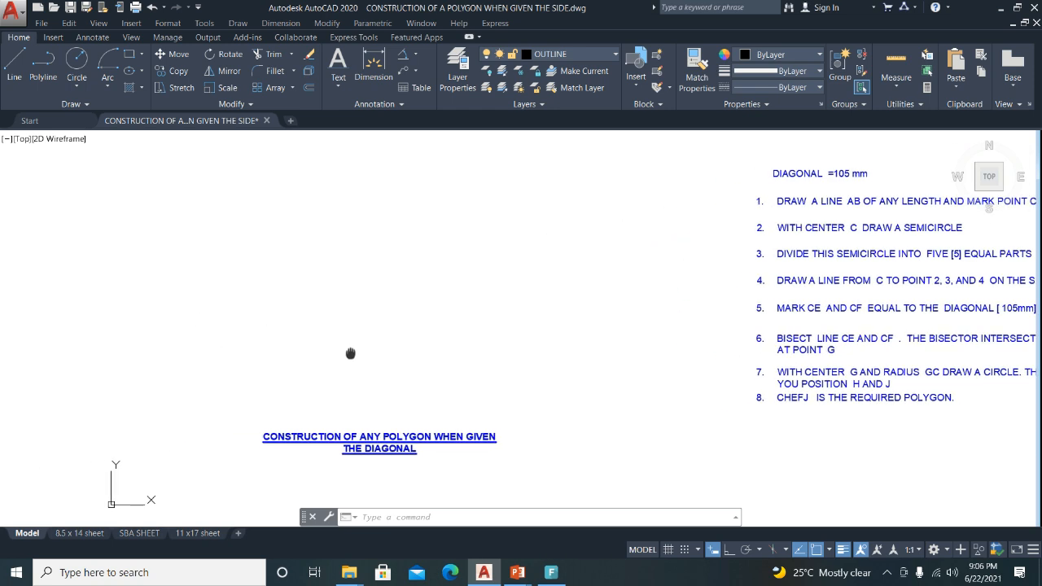
{"action": "left_click", "coordinate": [612, 54]}
{"action": "left_click", "coordinate": [574, 120]}
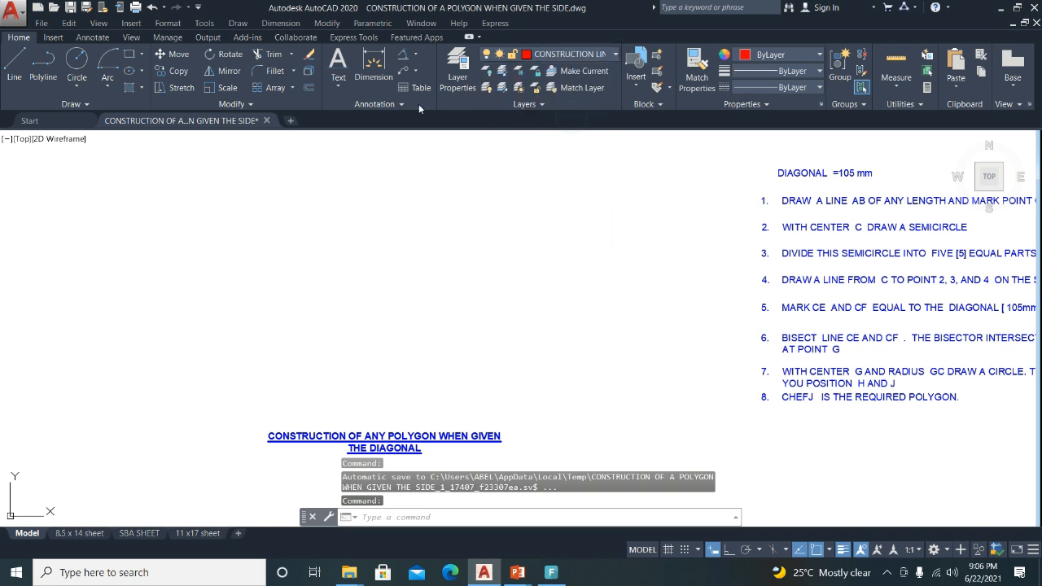
Draw a 60 mm horizontal line AB with Ortho turned on.
{"action": "left_click", "coordinate": [14, 64]}
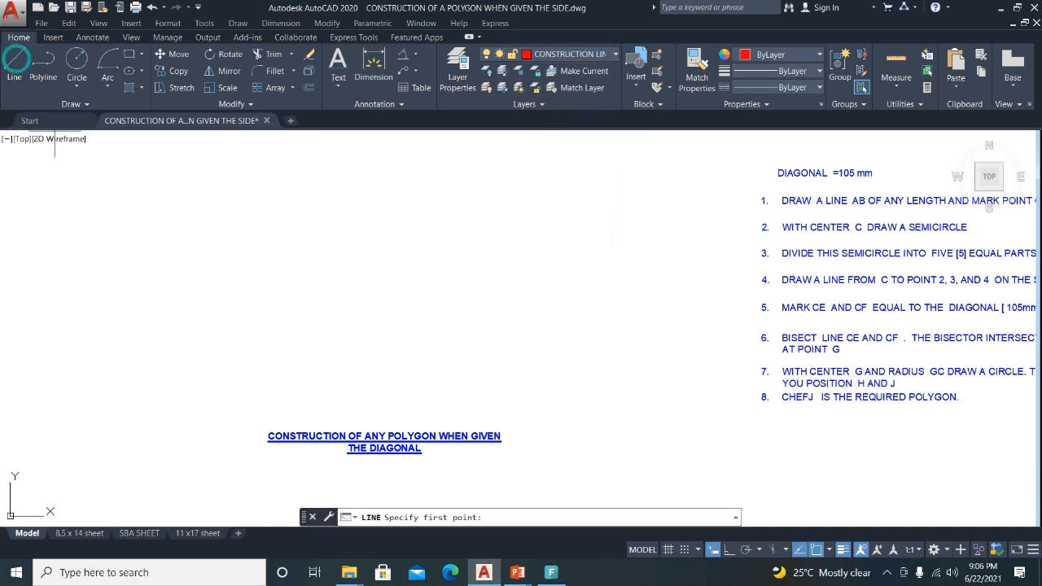
{"action": "left_click", "coordinate": [341, 368]}
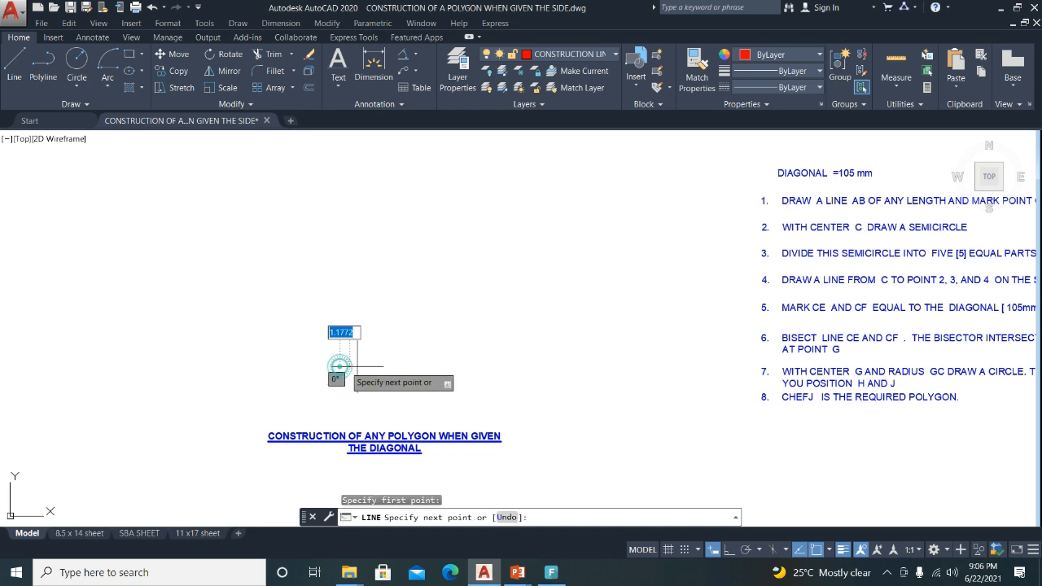
{"action": "left_click", "coordinate": [727, 550]}
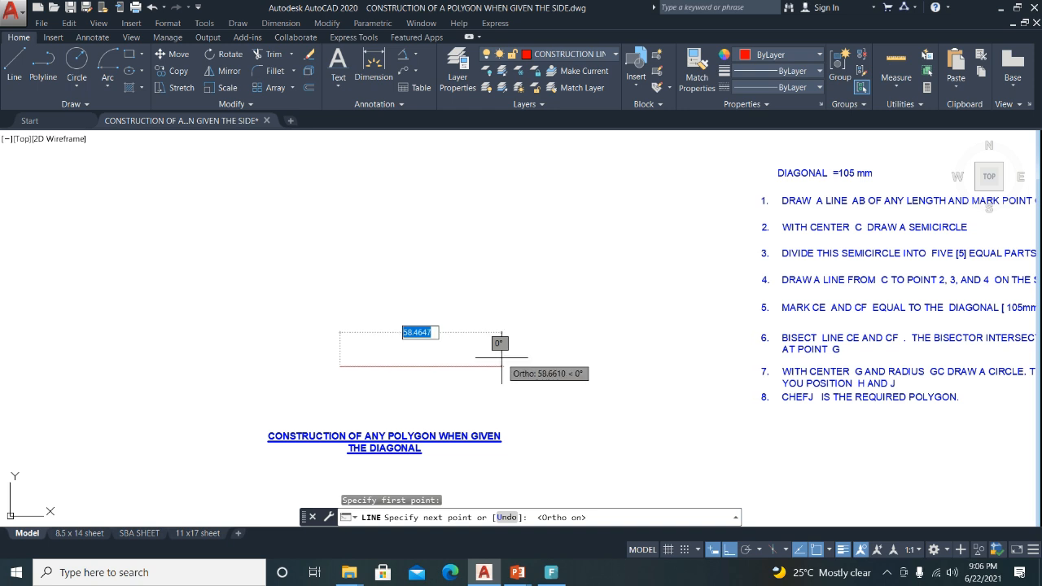
{"action": "type", "text": "6"}
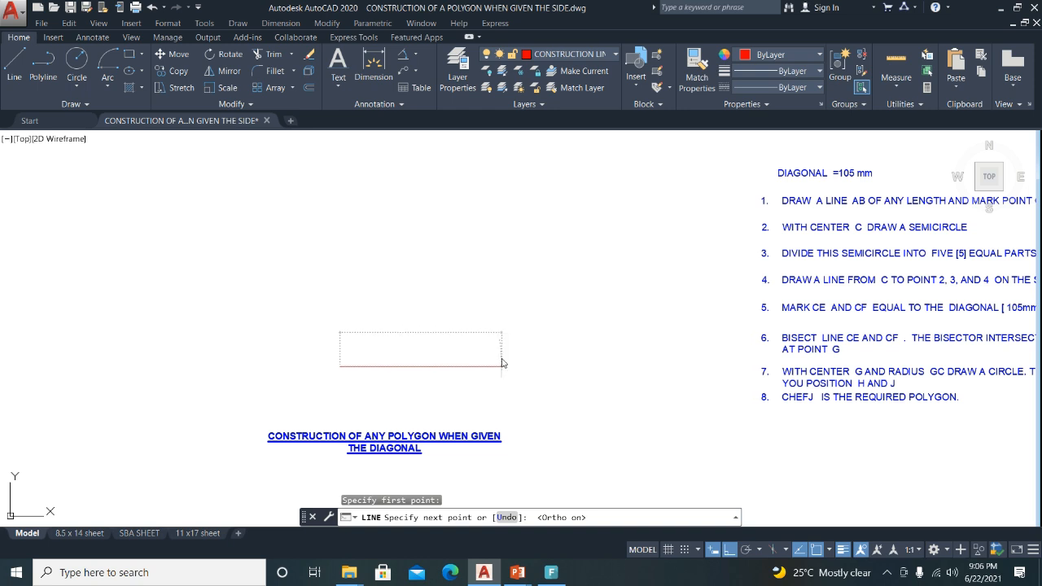
{"action": "key", "text": "Return"}
{"action": "key", "text": "Return"}
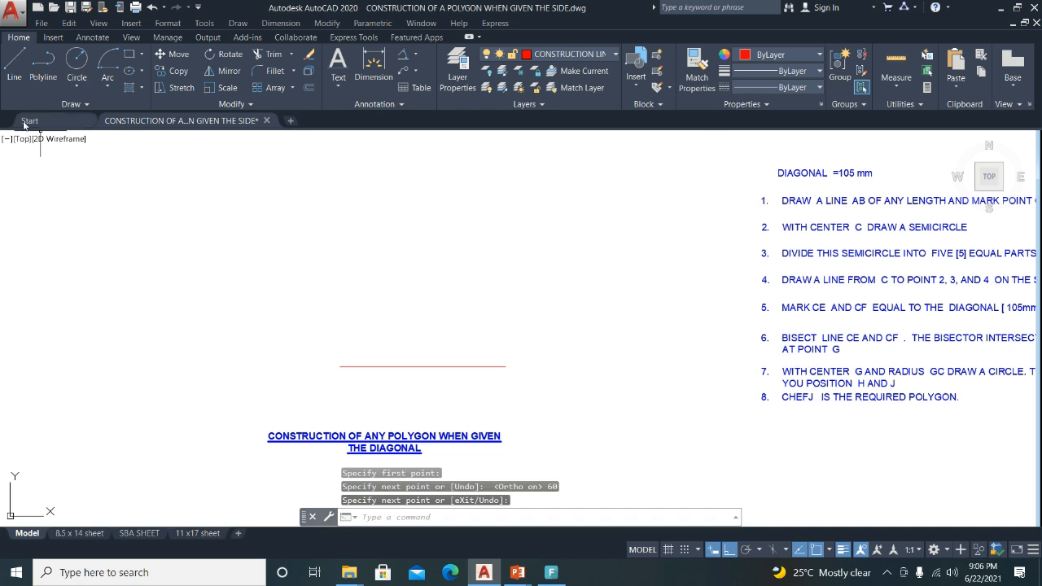
Add a 35 mm line extending leftward from the left endpoint of the 60 mm line.
{"action": "left_click", "coordinate": [14, 65]}
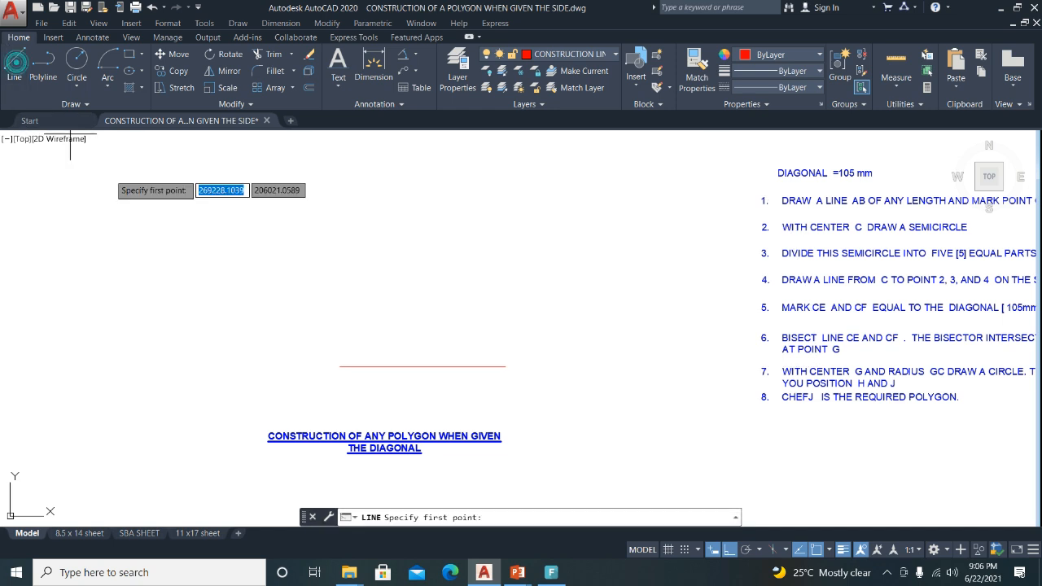
{"action": "left_click", "coordinate": [340, 367]}
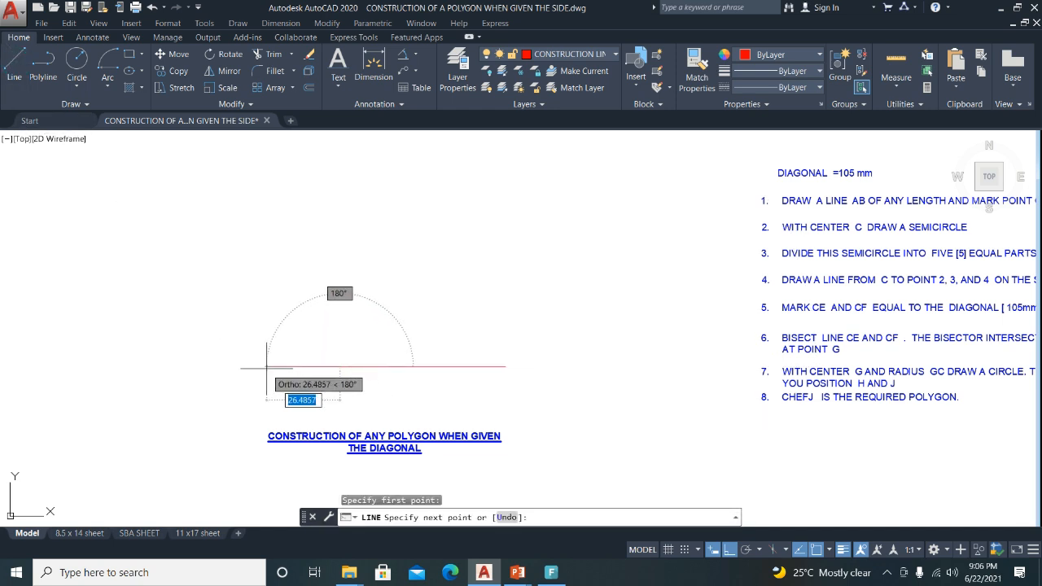
{"action": "type", "text": "3"}
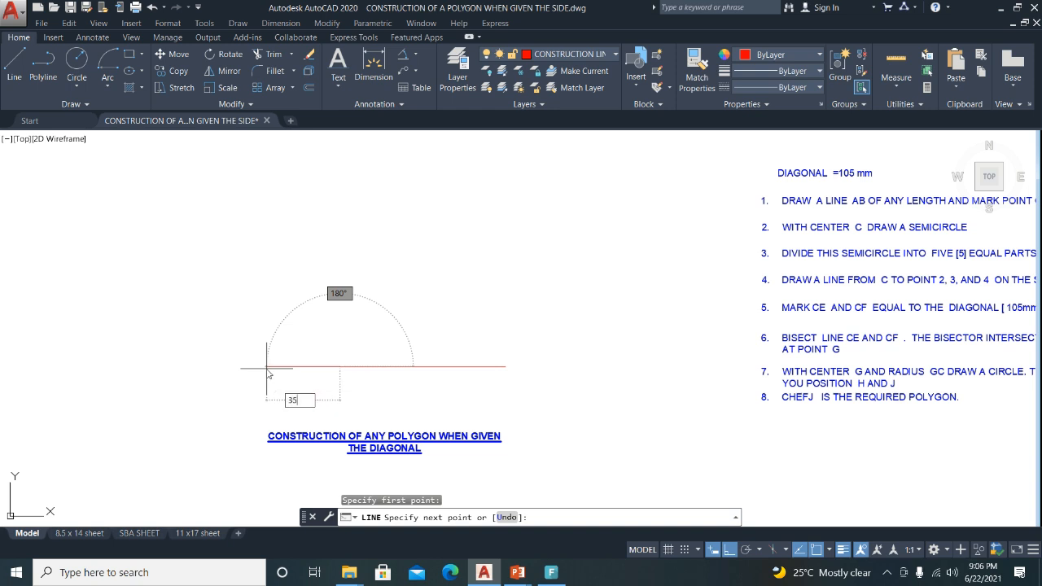
{"action": "type", "text": "5"}
{"action": "key", "text": "Return"}
{"action": "key", "text": "Return"}
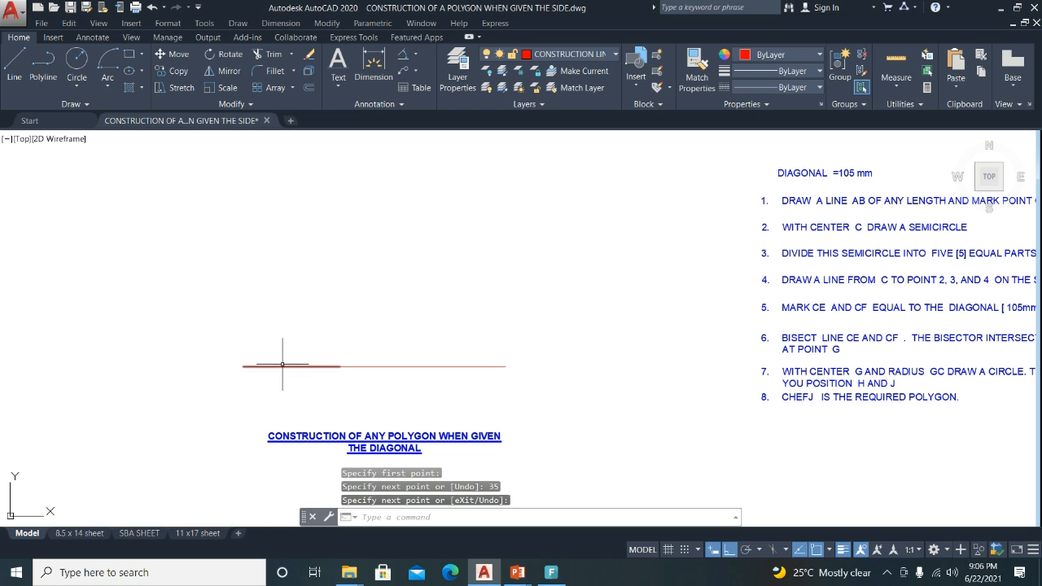
{"action": "left_click", "coordinate": [283, 366]}
{"action": "left_click", "coordinate": [407, 366]}
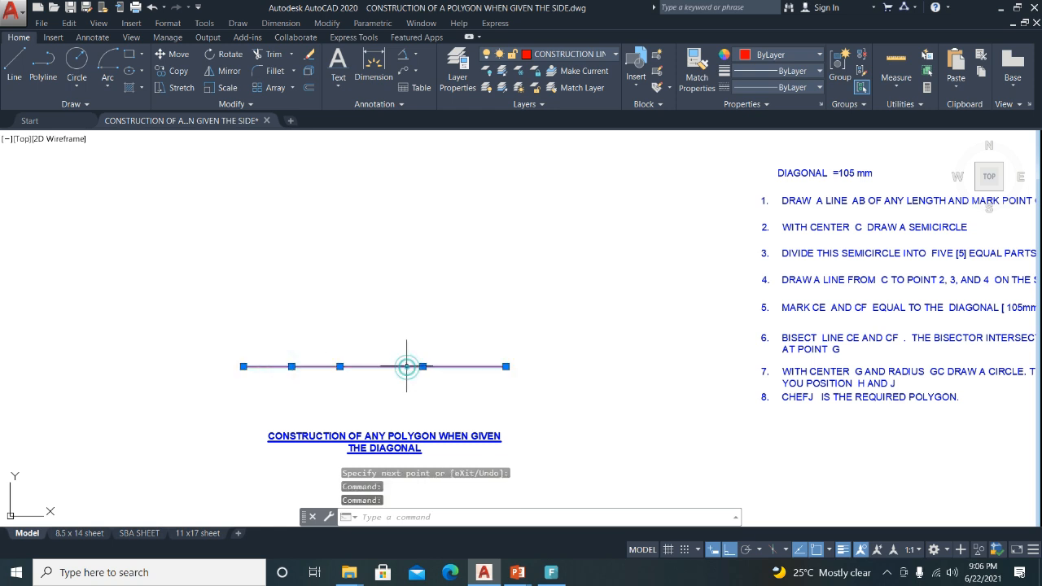
{"action": "key", "text": "Escape"}
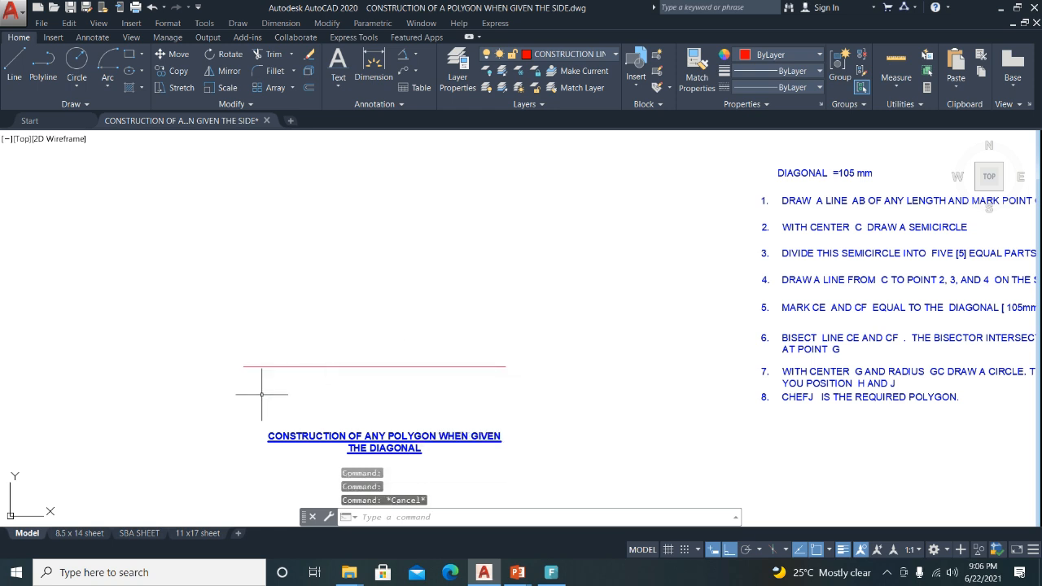
{"action": "scroll", "coordinate": [250, 392], "scroll_direction": "up", "scroll_amount": 2}
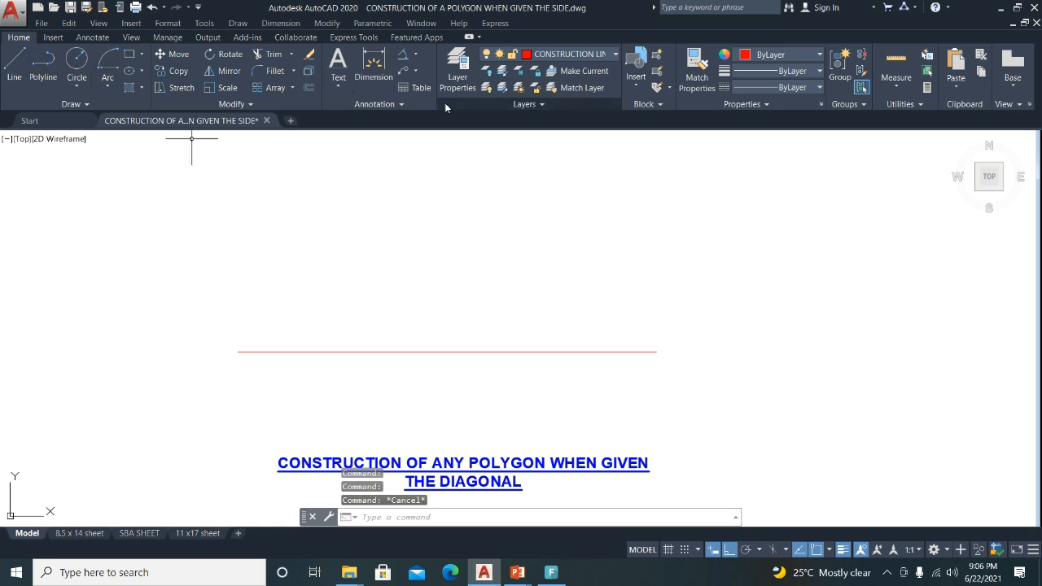
Add single-line text labels A at the line's left end and B at its right end, height 4.
{"action": "left_click", "coordinate": [335, 88]}
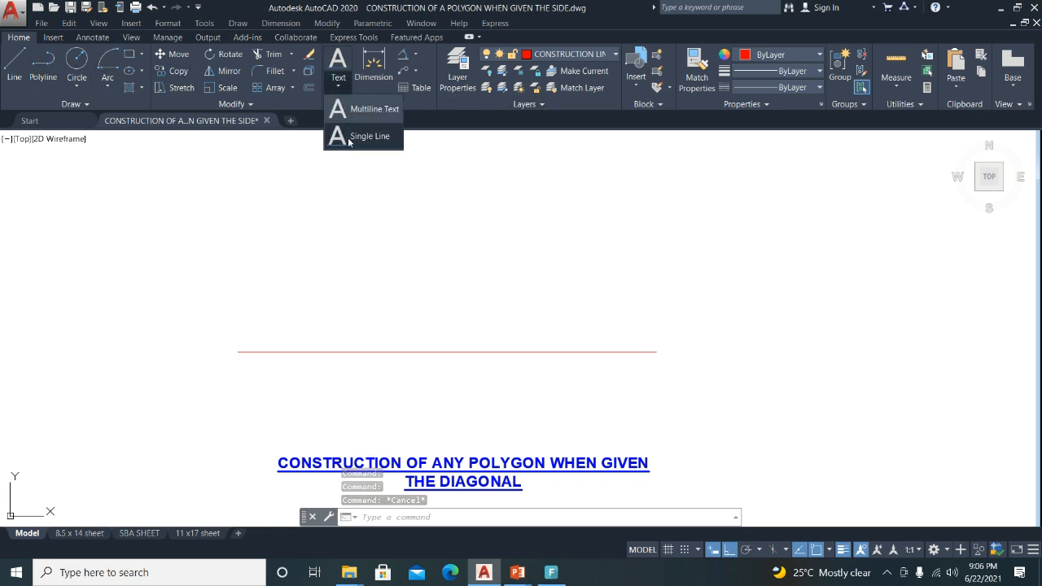
{"action": "left_click", "coordinate": [346, 135]}
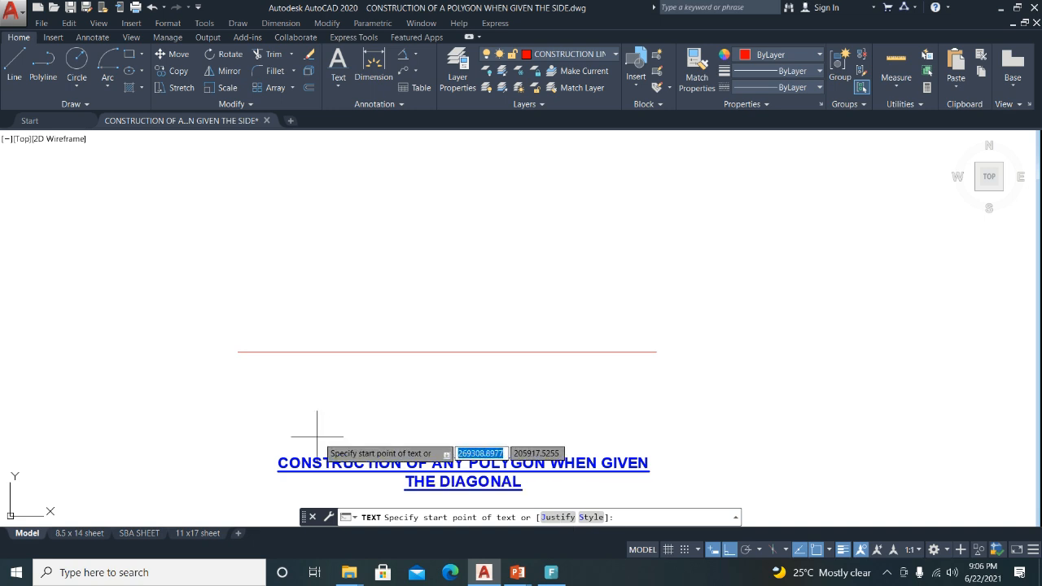
{"action": "left_click", "coordinate": [217, 350]}
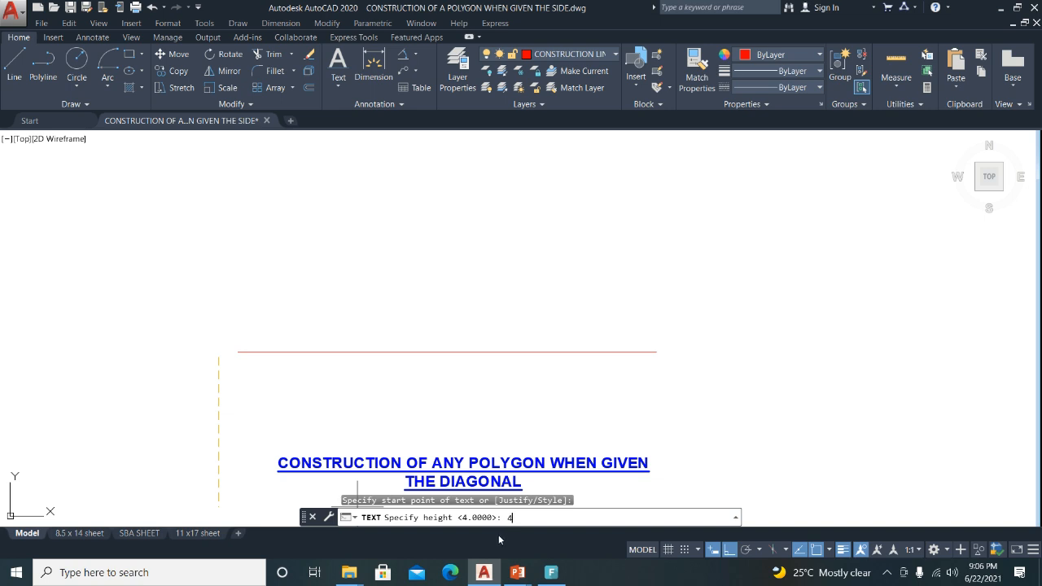
{"action": "key", "text": "Return"}
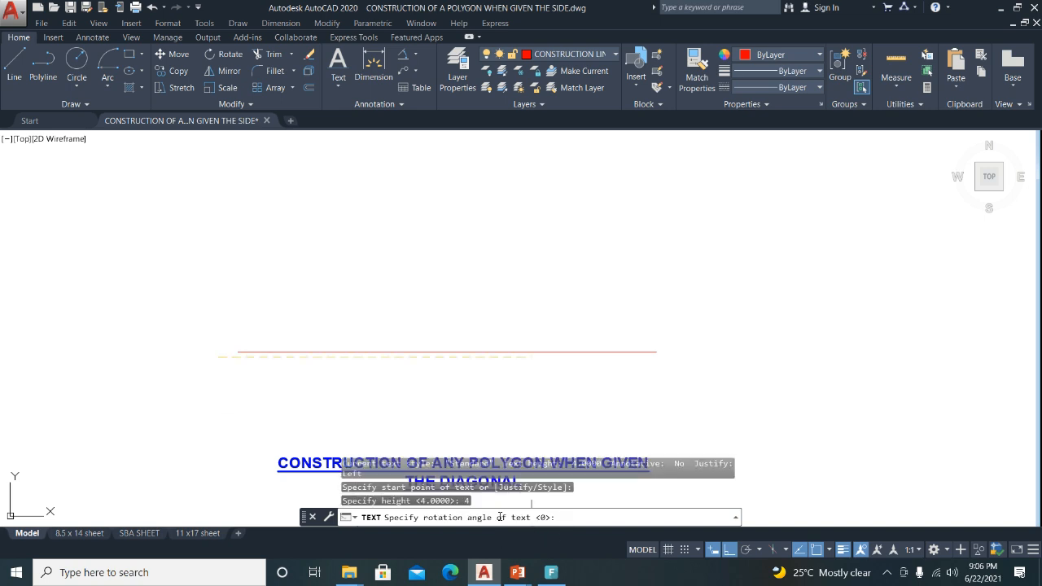
{"action": "key", "text": "Return"}
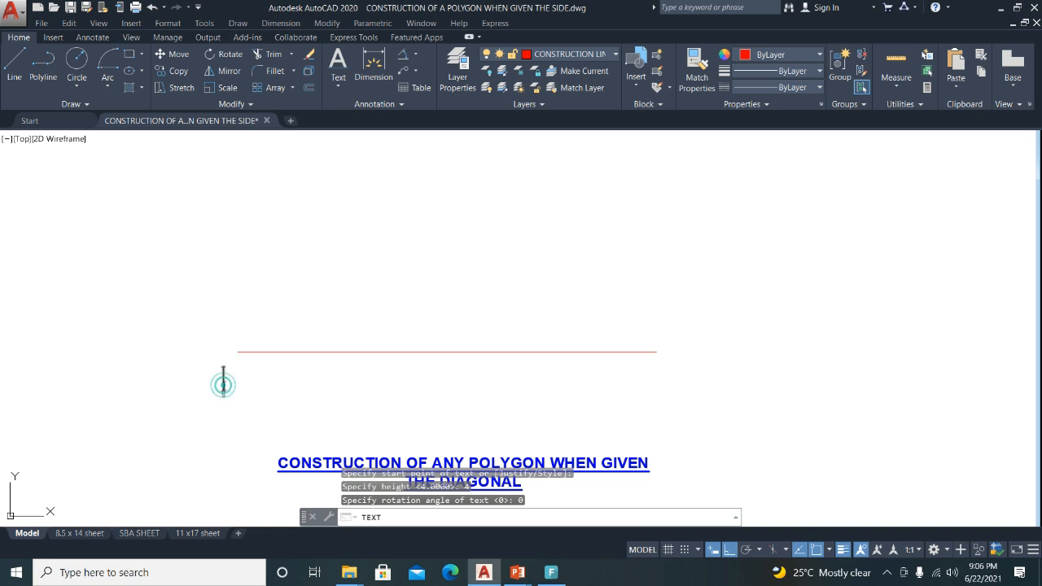
{"action": "type", "text": "A"}
{"action": "left_click", "coordinate": [666, 373]}
{"action": "type", "text": "B"}
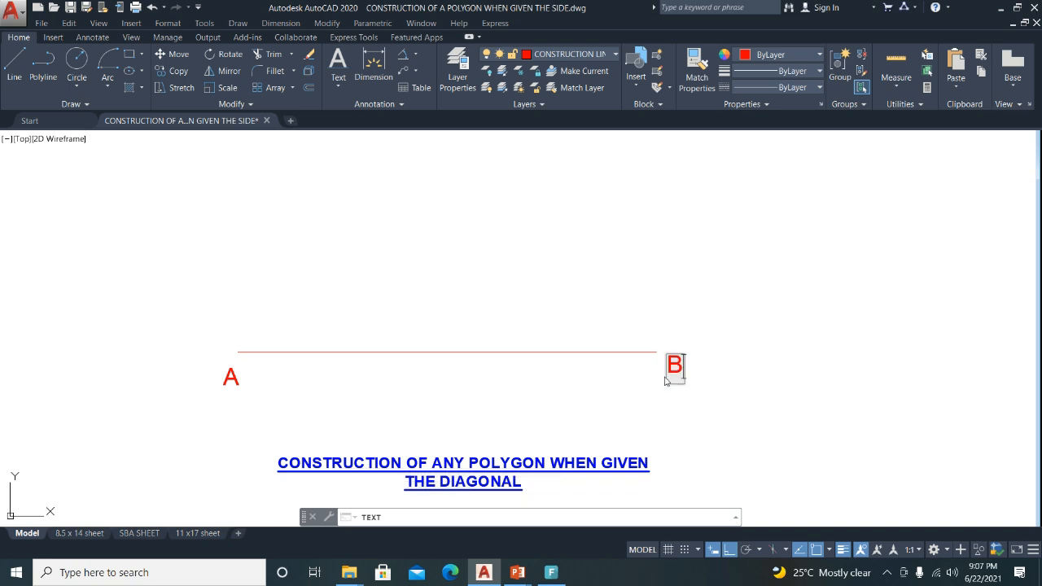
{"action": "key", "text": "Return"}
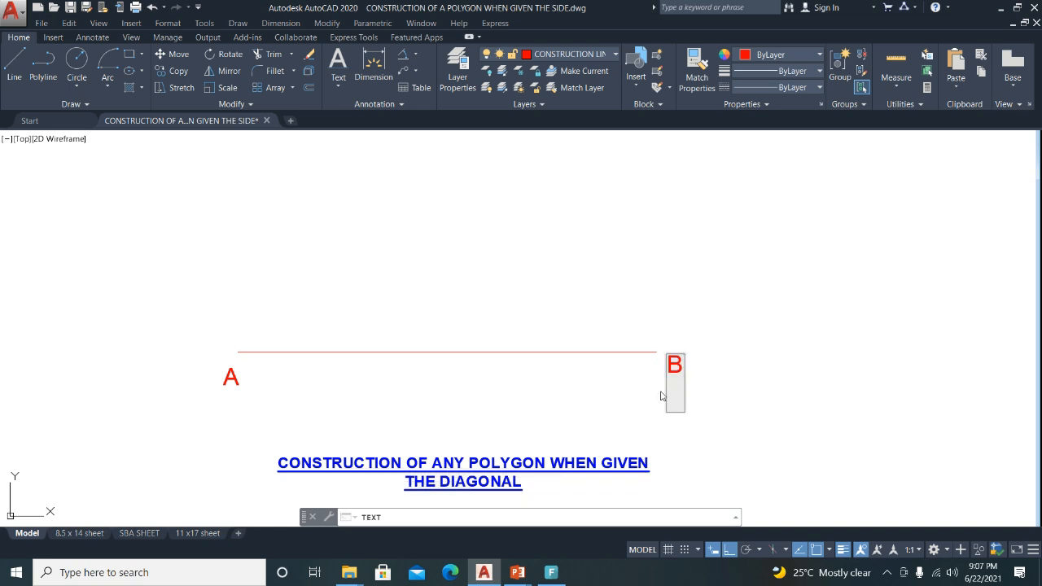
{"action": "left_click", "coordinate": [529, 407]}
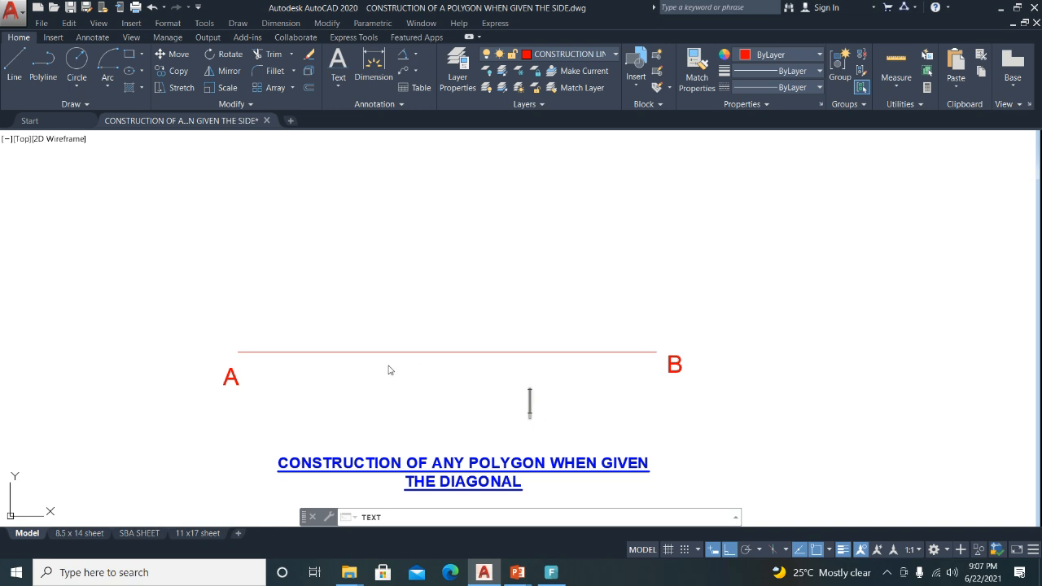
{"action": "key", "text": "Return"}
{"action": "left_click", "coordinate": [442, 353]}
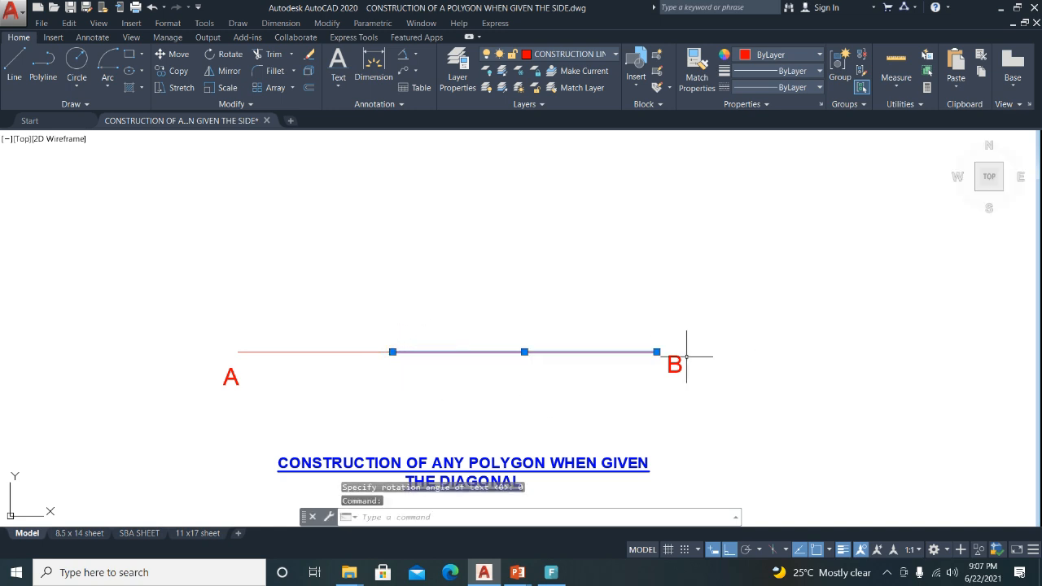
Move the A–C line segment onto the LETTERING layer.
{"action": "key", "text": "Escape"}
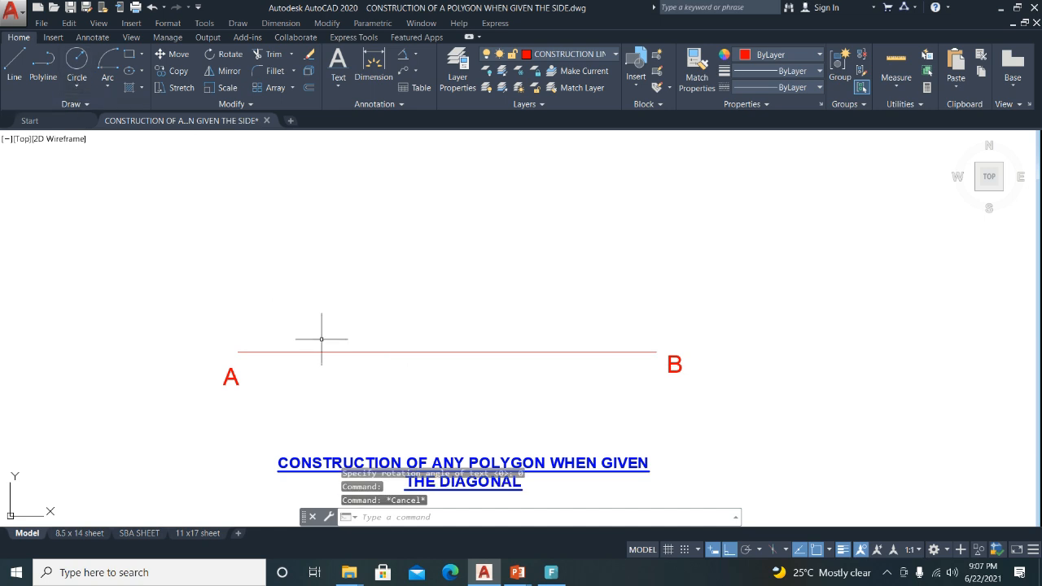
{"action": "left_click", "coordinate": [291, 352]}
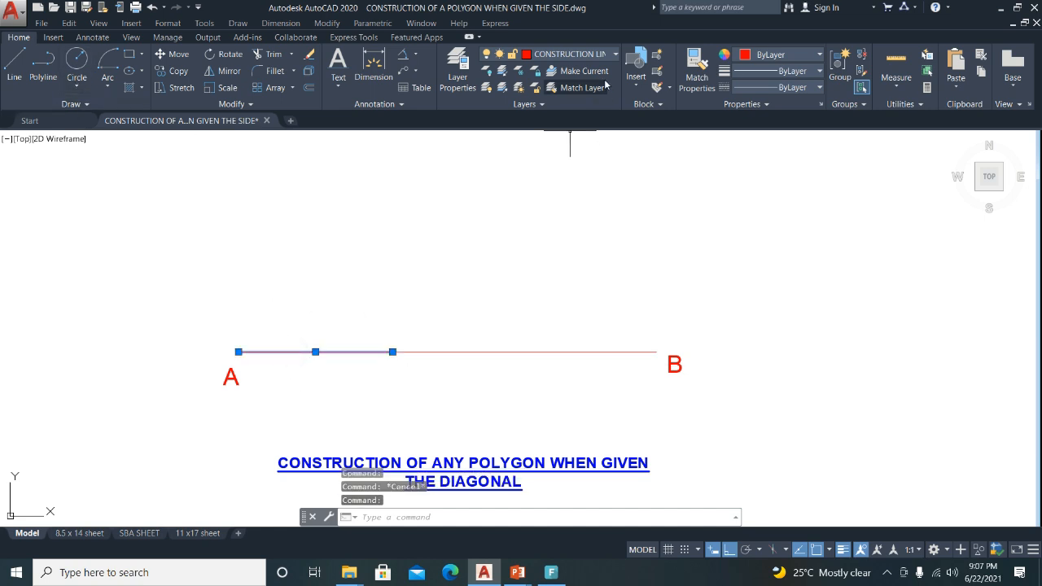
{"action": "left_click", "coordinate": [615, 54]}
{"action": "scroll", "coordinate": [549, 163], "scroll_direction": "up", "scroll_amount": 2}
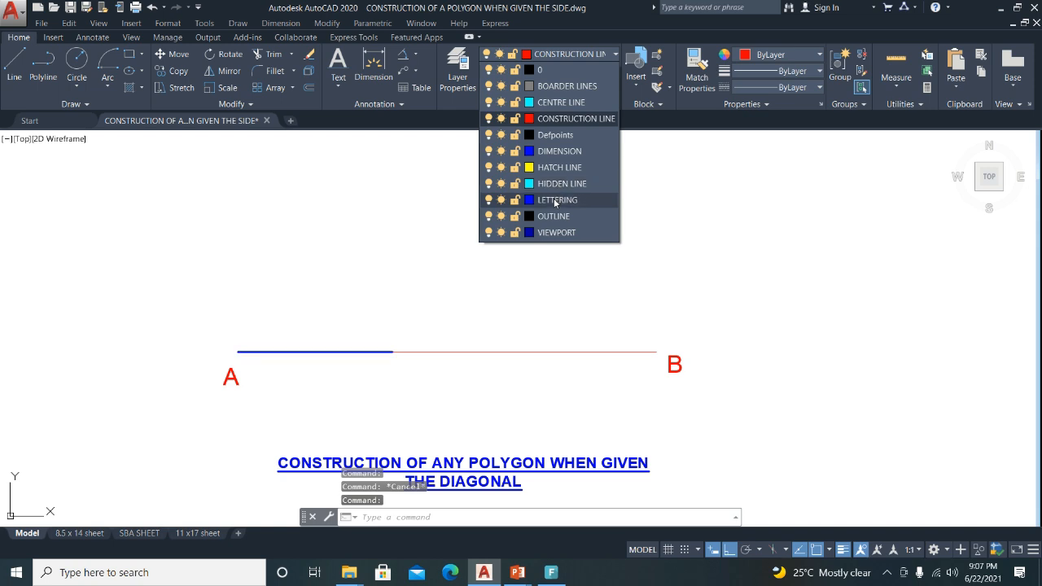
{"action": "left_click", "coordinate": [542, 201]}
{"action": "key", "text": "Escape"}
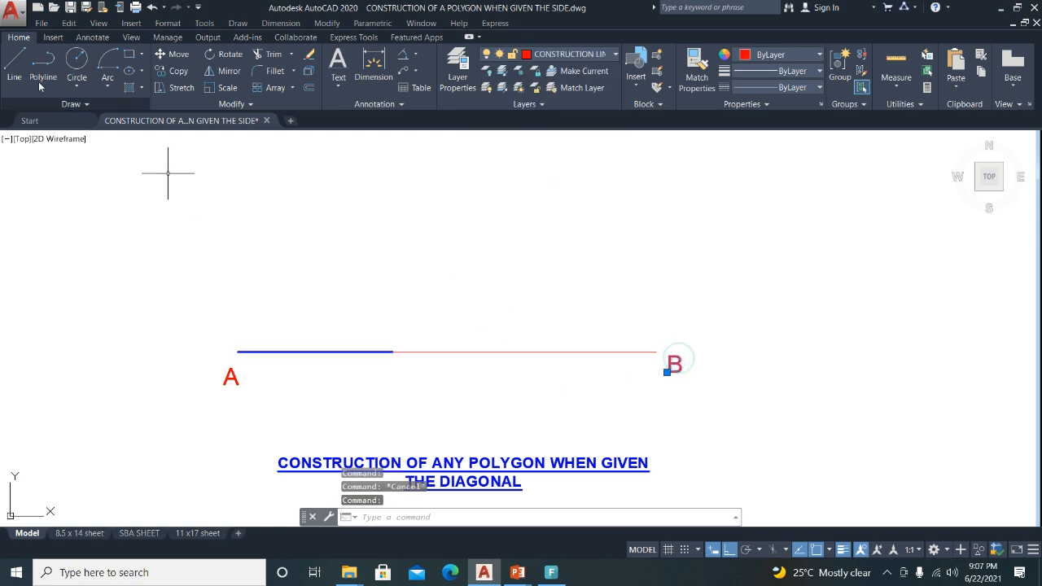
Copy the B label below the segment junction and change its text to C.
{"action": "left_click", "coordinate": [171, 70]}
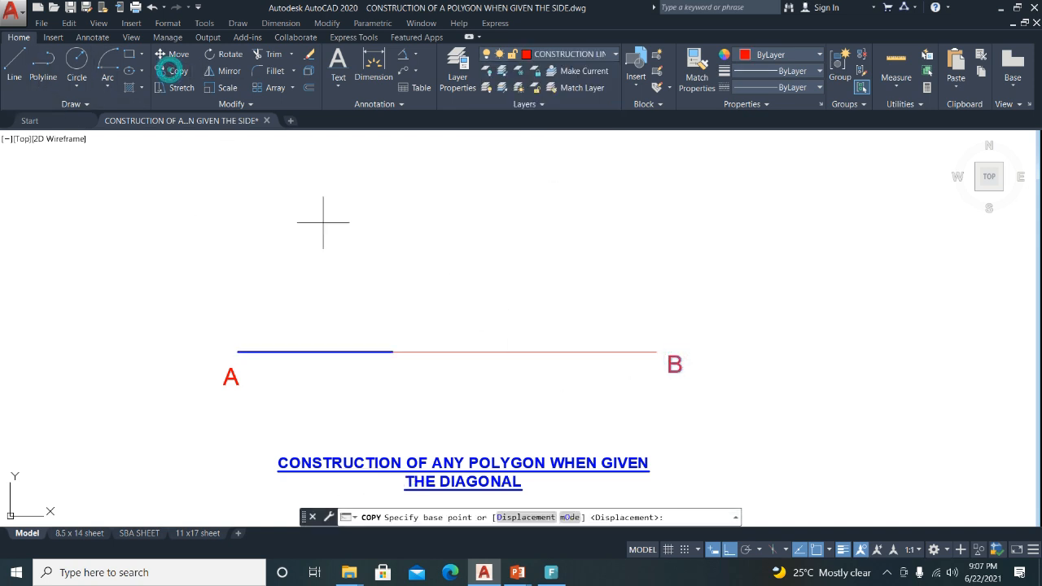
{"action": "left_click", "coordinate": [567, 388]}
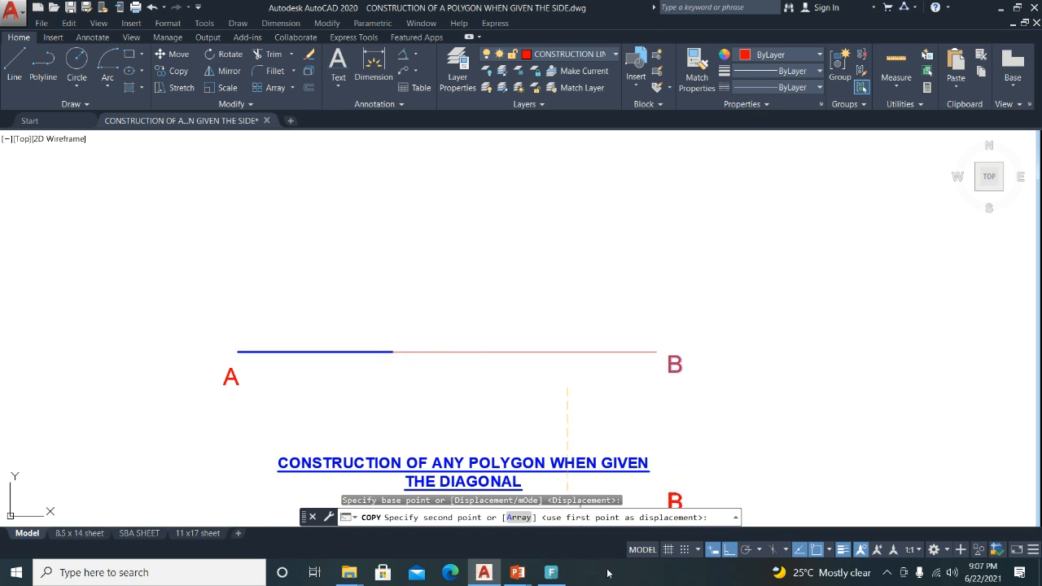
{"action": "left_click", "coordinate": [732, 551]}
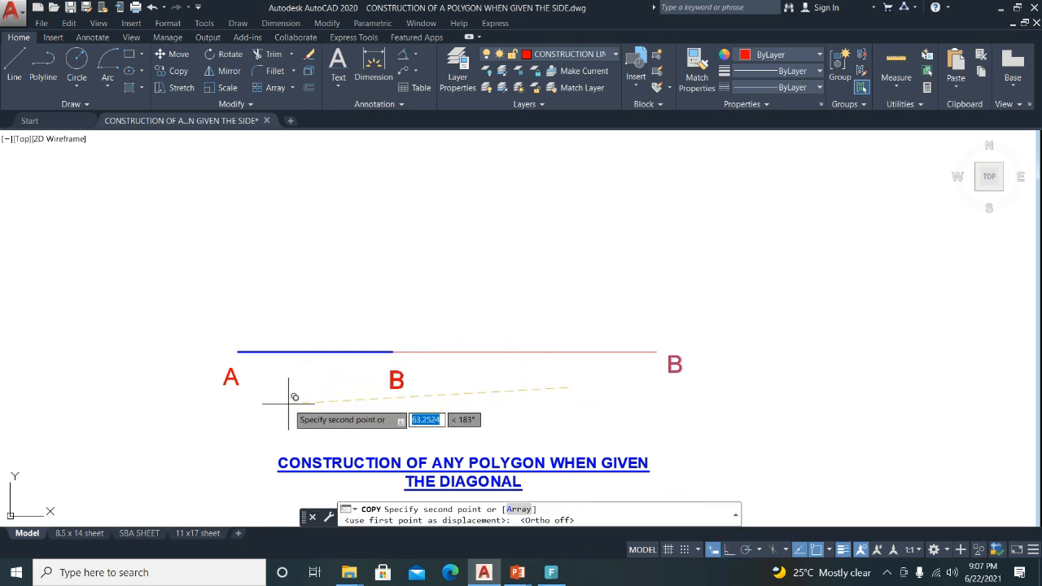
{"action": "key", "text": "Escape"}
{"action": "left_click", "coordinate": [396, 374]}
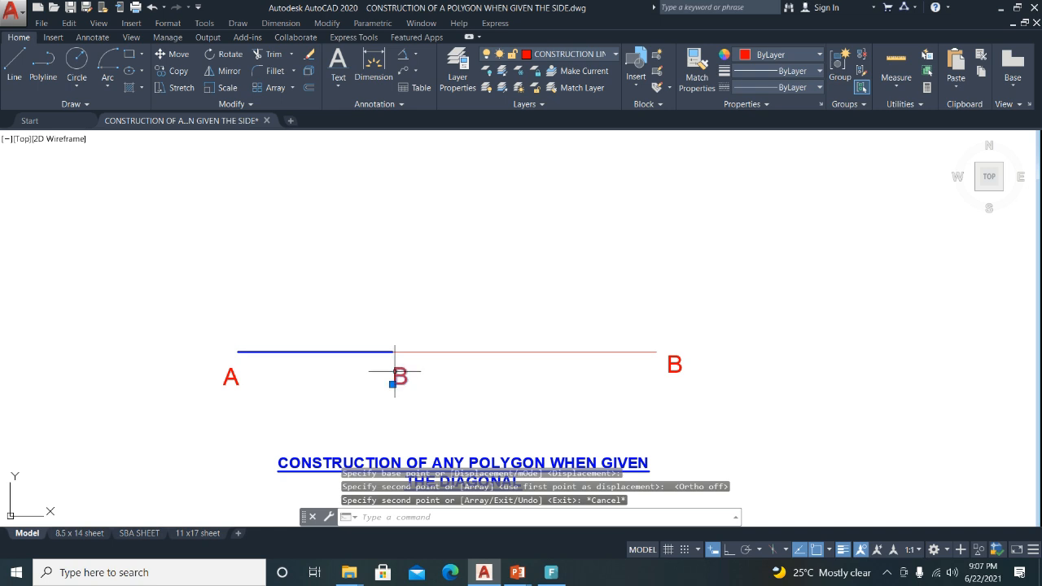
{"action": "double_click", "coordinate": [397, 375]}
{"action": "type", "text": "C"}
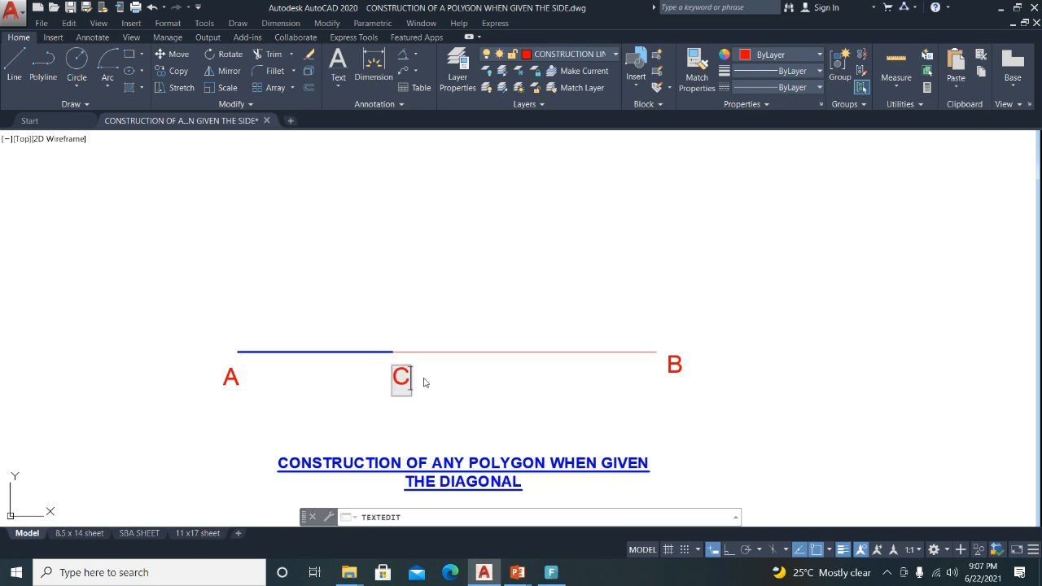
{"action": "left_click", "coordinate": [554, 428]}
{"action": "key", "text": "Escape"}
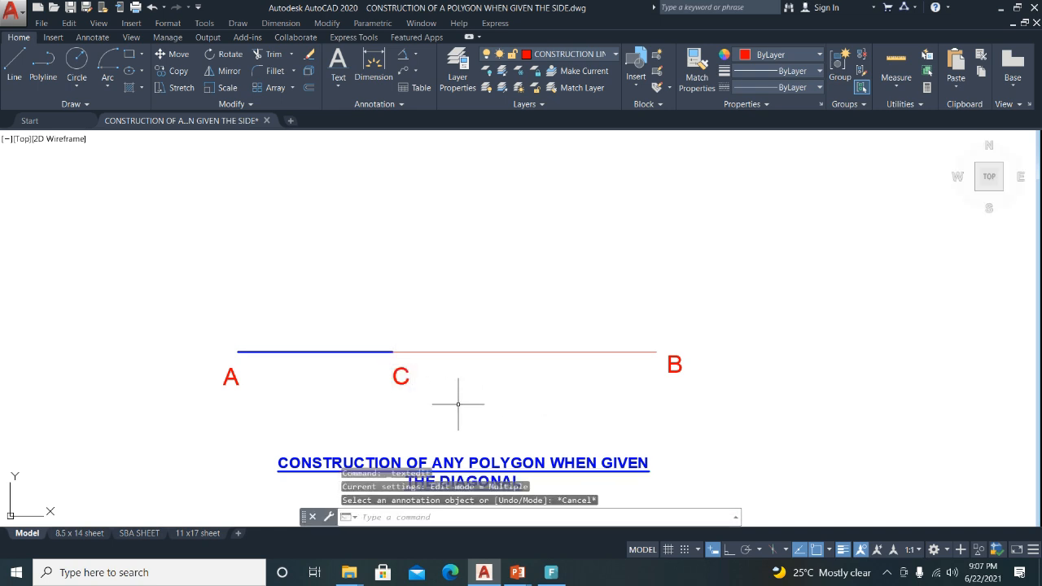
{"action": "left_click", "coordinate": [324, 352]}
{"action": "left_click", "coordinate": [324, 352]}
{"action": "left_click", "coordinate": [323, 351]}
{"action": "key", "text": "Escape"}
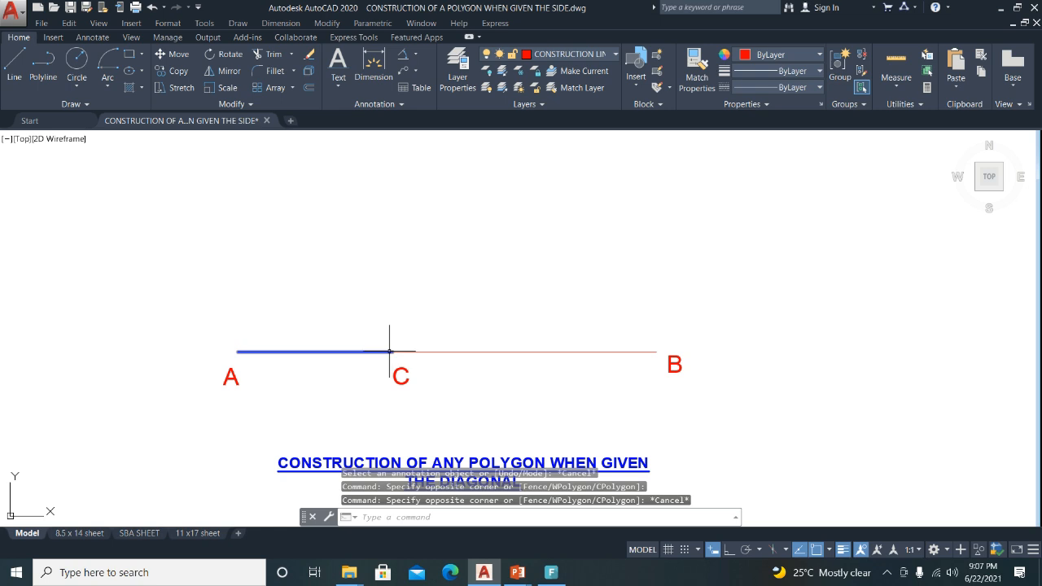
{"action": "scroll", "coordinate": [456, 346], "scroll_direction": "down", "scroll_amount": 2}
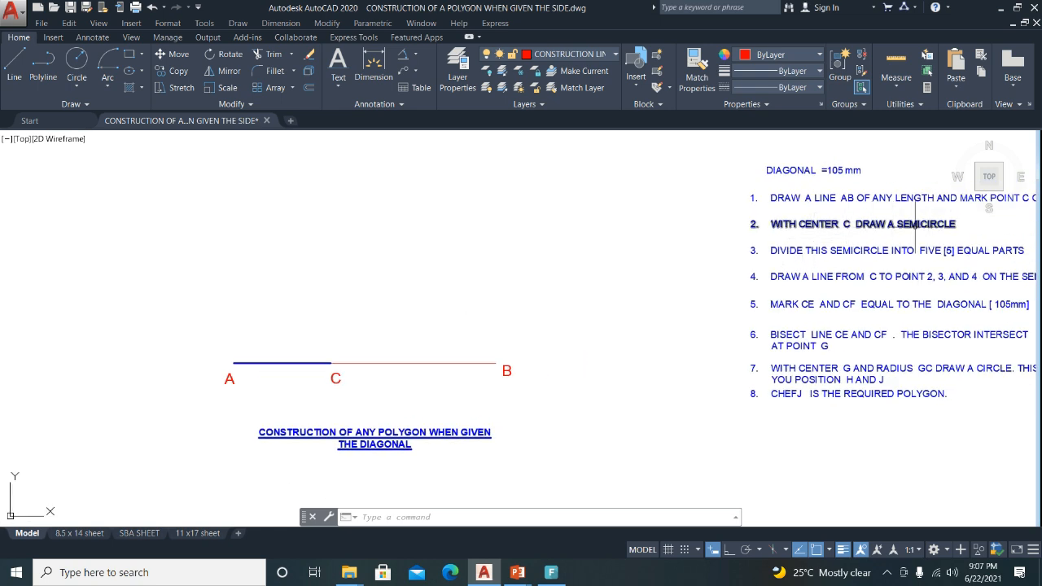
{"action": "scroll", "coordinate": [364, 348], "scroll_direction": "up", "scroll_amount": 2}
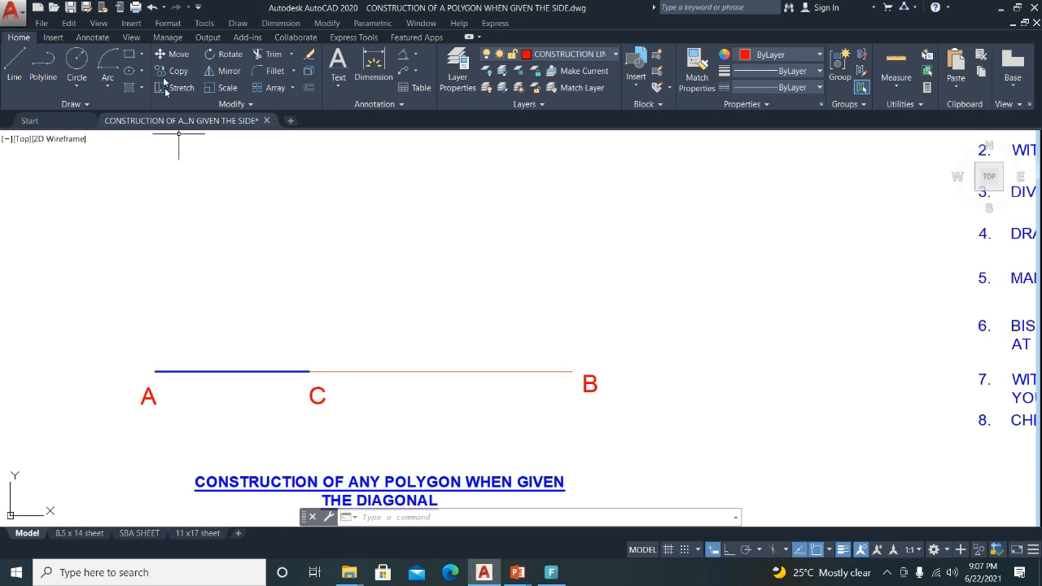
Draw a centre-radius circle centred at C with radius reaching a point on line AB.
{"action": "left_click", "coordinate": [77, 60]}
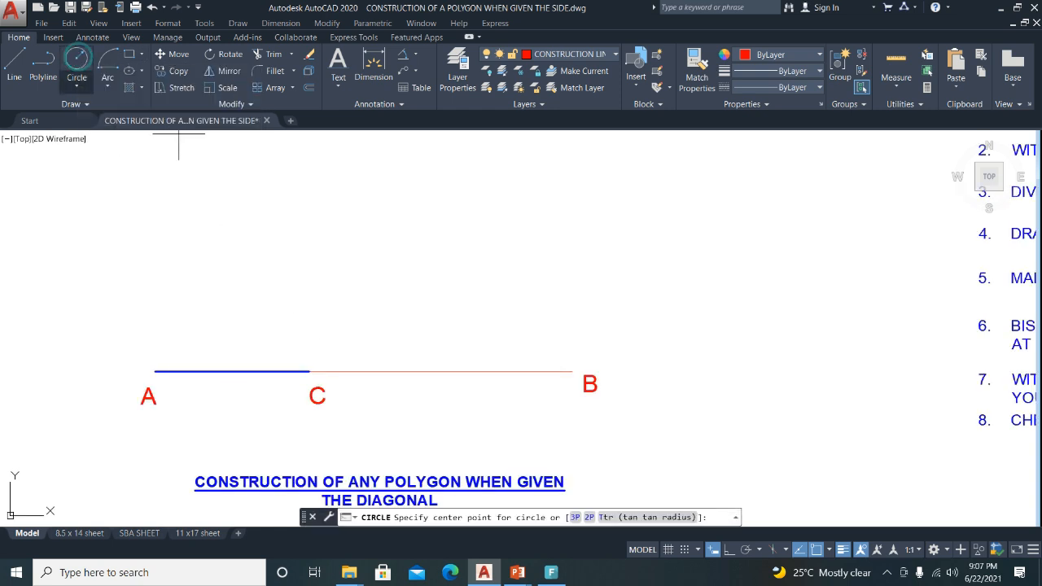
{"action": "left_click", "coordinate": [76, 85]}
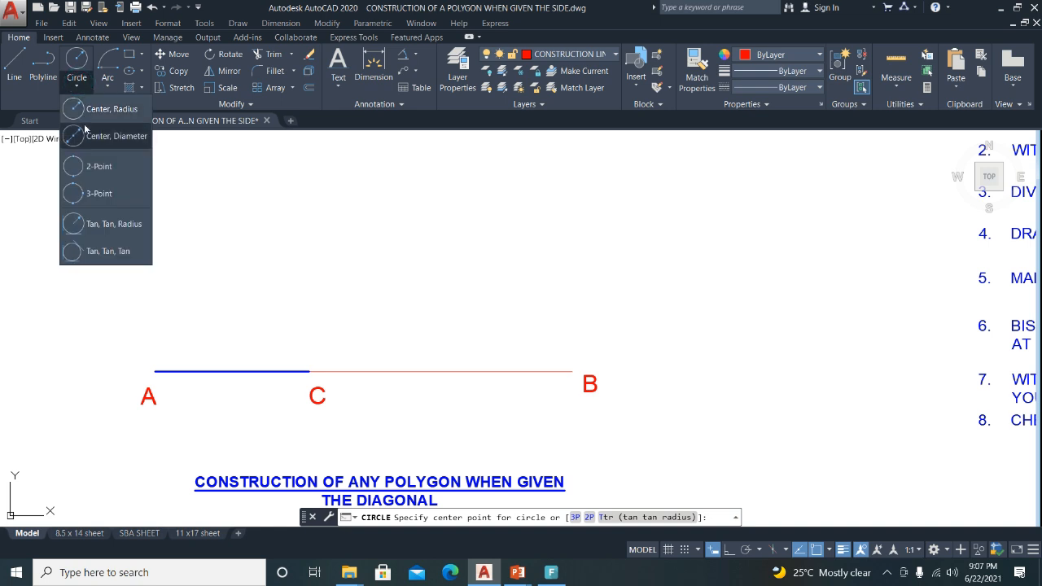
{"action": "left_click", "coordinate": [84, 106]}
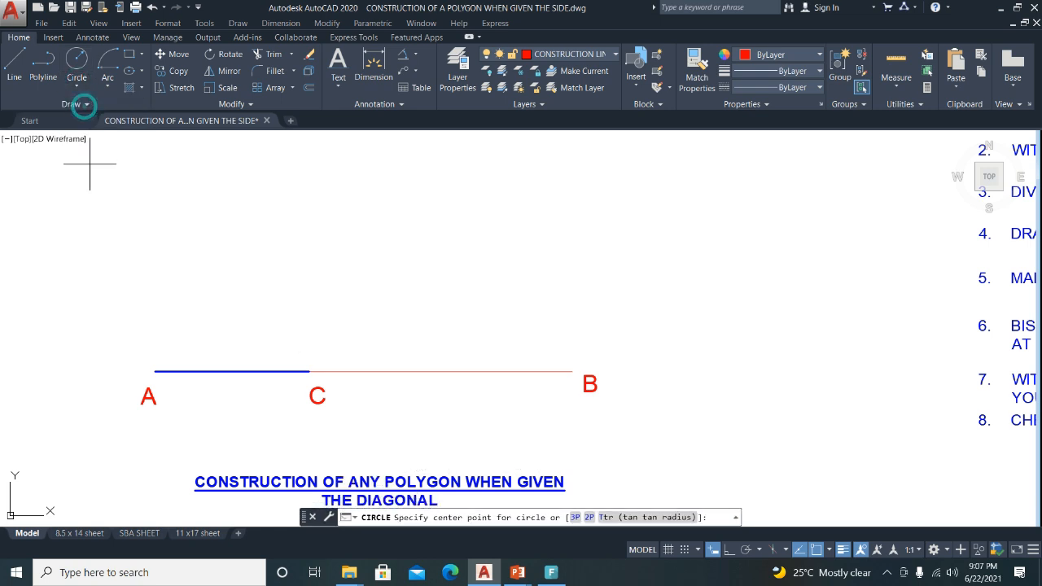
{"action": "left_click", "coordinate": [310, 371]}
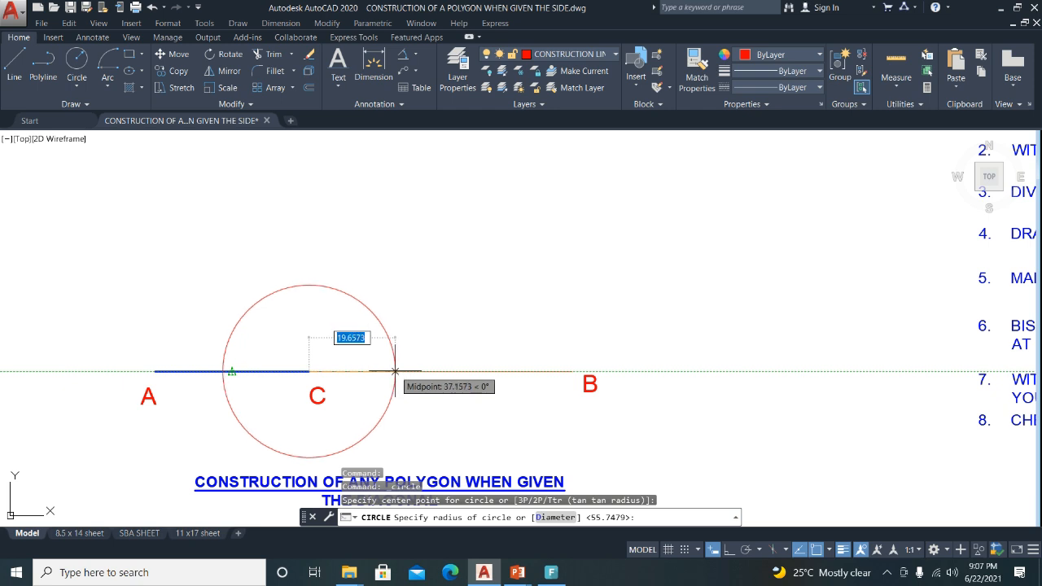
{"action": "left_click", "coordinate": [395, 371]}
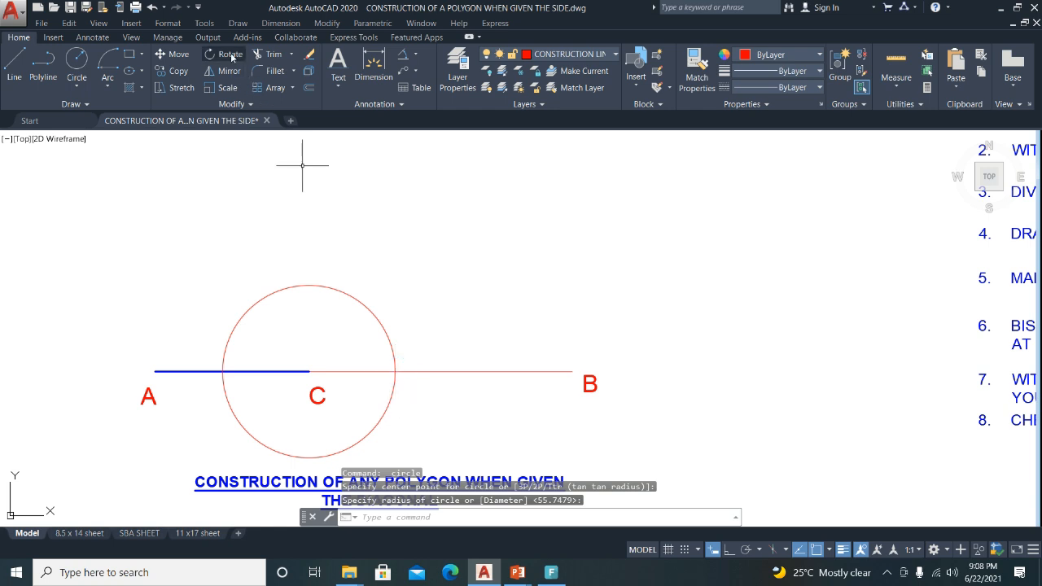
Trim away the circle's lower half below the line.
{"action": "left_click", "coordinate": [267, 62]}
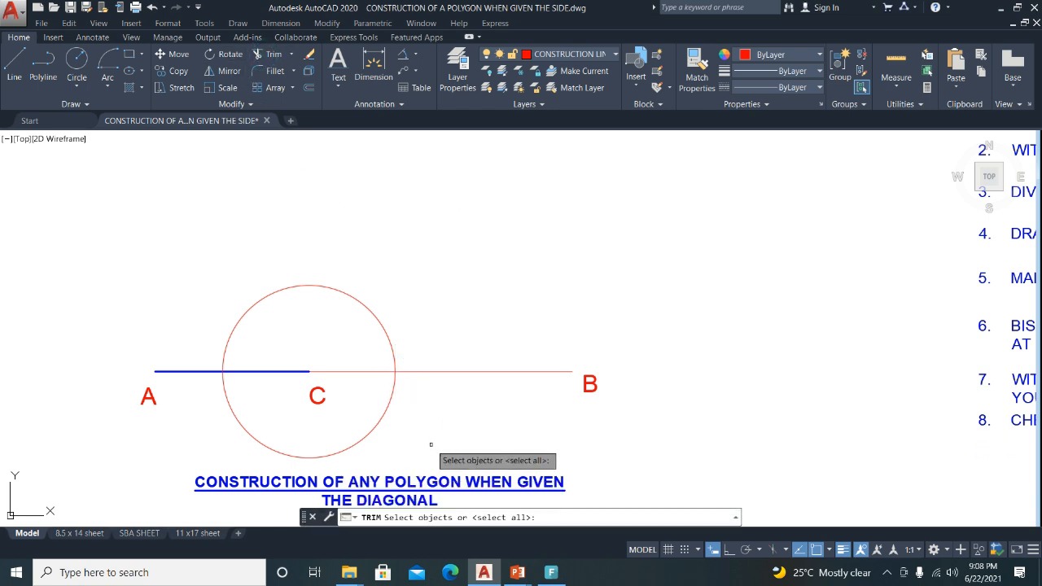
{"action": "key", "text": "Return"}
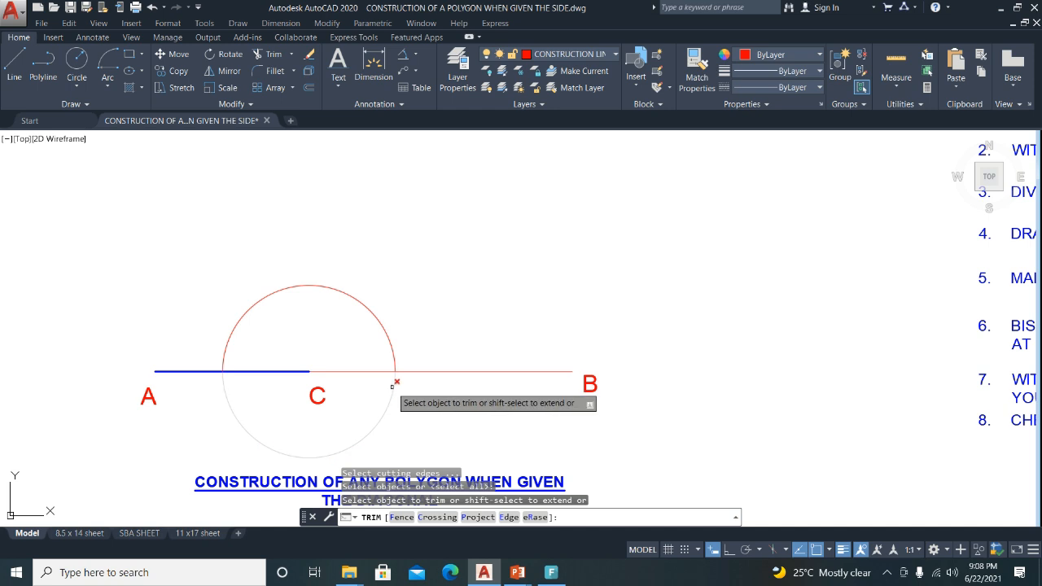
{"action": "left_click", "coordinate": [392, 386]}
{"action": "key", "text": "Escape"}
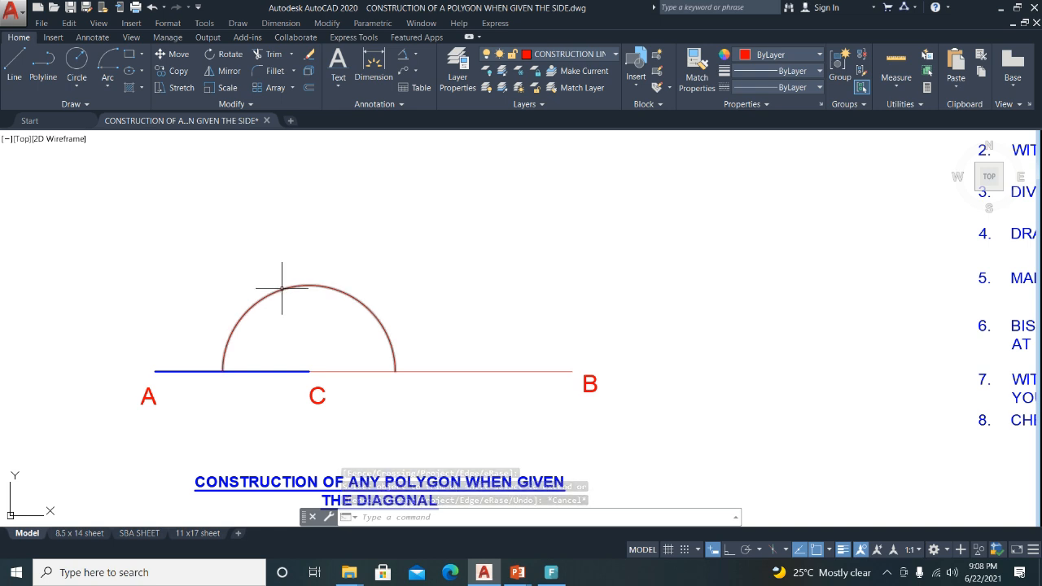
Divide the semicircle into 5 equal segments with the Divide tool.
{"action": "middle_click_drag", "start_coordinate": [823, 280], "coordinate": [459, 289]}
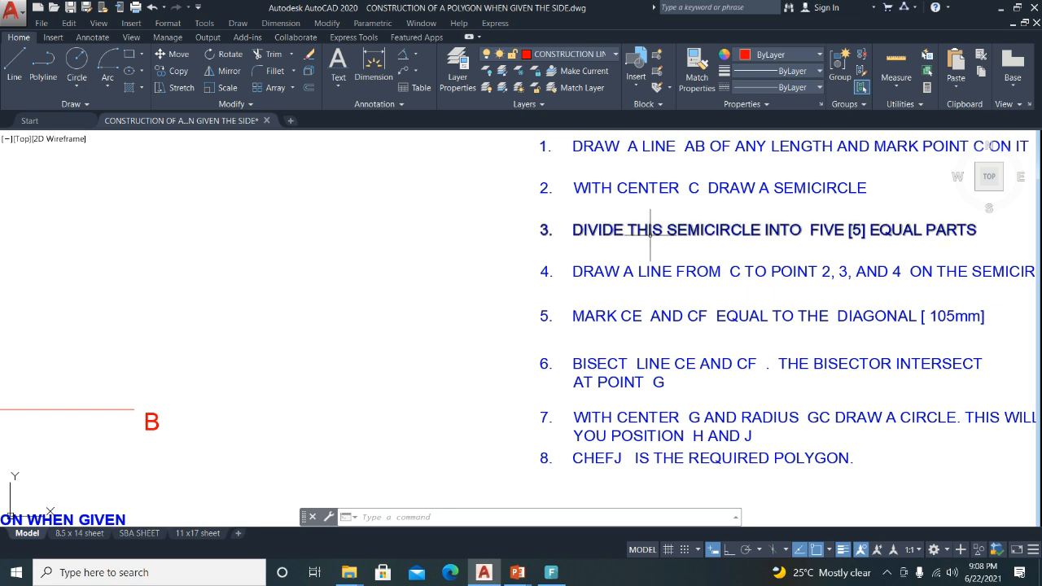
{"action": "mouse_move", "coordinate": [229, 316]}
{"action": "middle_mouse_down"}
{"action": "mouse_move", "coordinate": [535, 305]}
{"action": "mouse_move", "coordinate": [773, 314]}
{"action": "middle_mouse_up"}
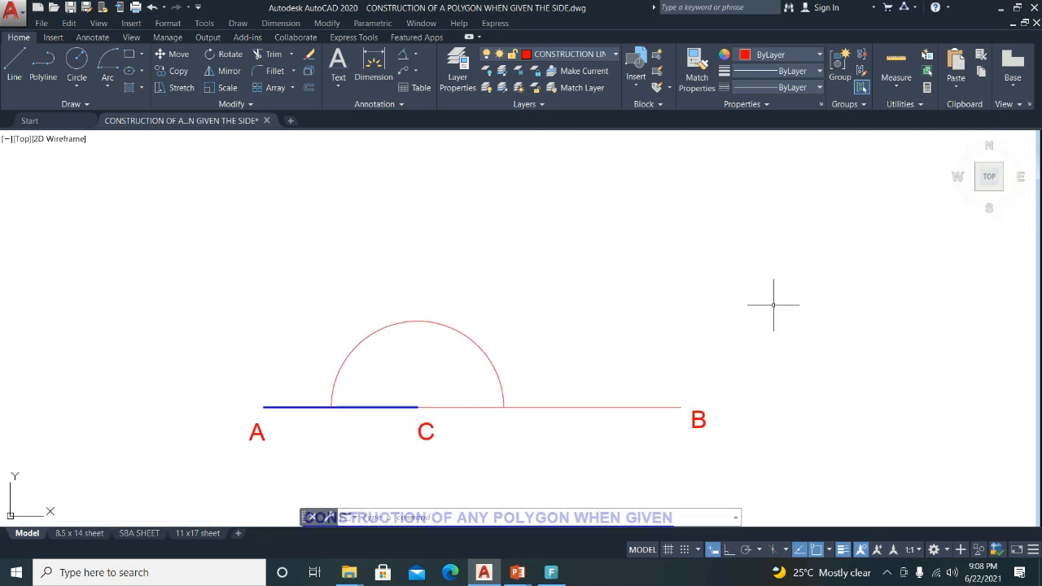
{"action": "left_click", "coordinate": [72, 106]}
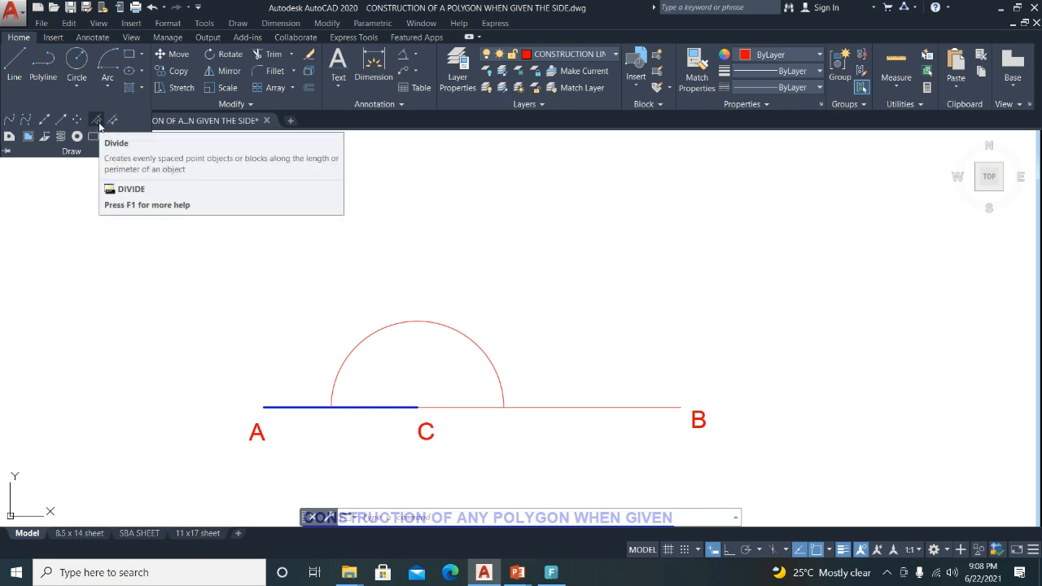
{"action": "left_click", "coordinate": [92, 136]}
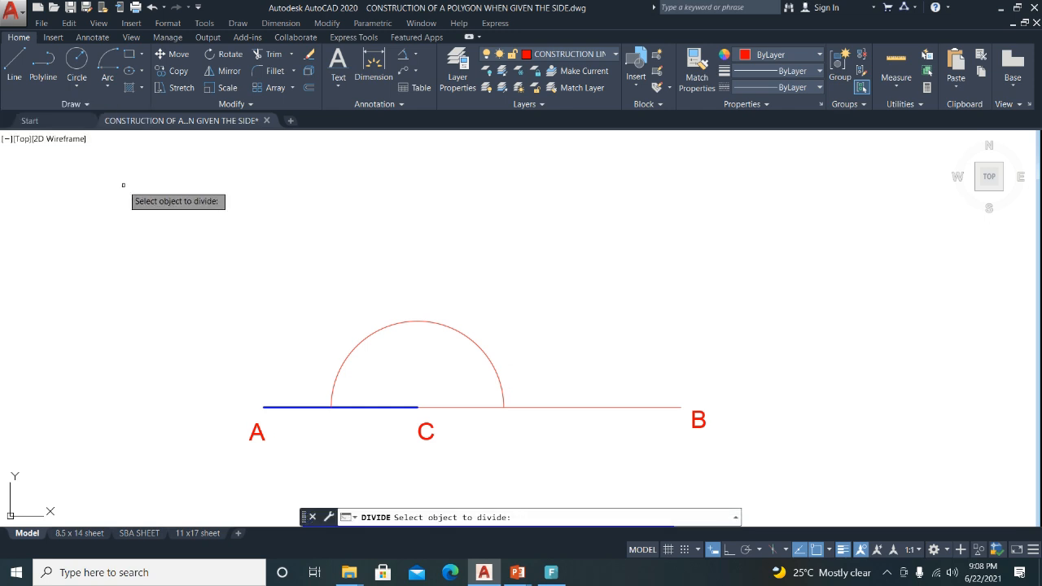
{"action": "left_click", "coordinate": [349, 353]}
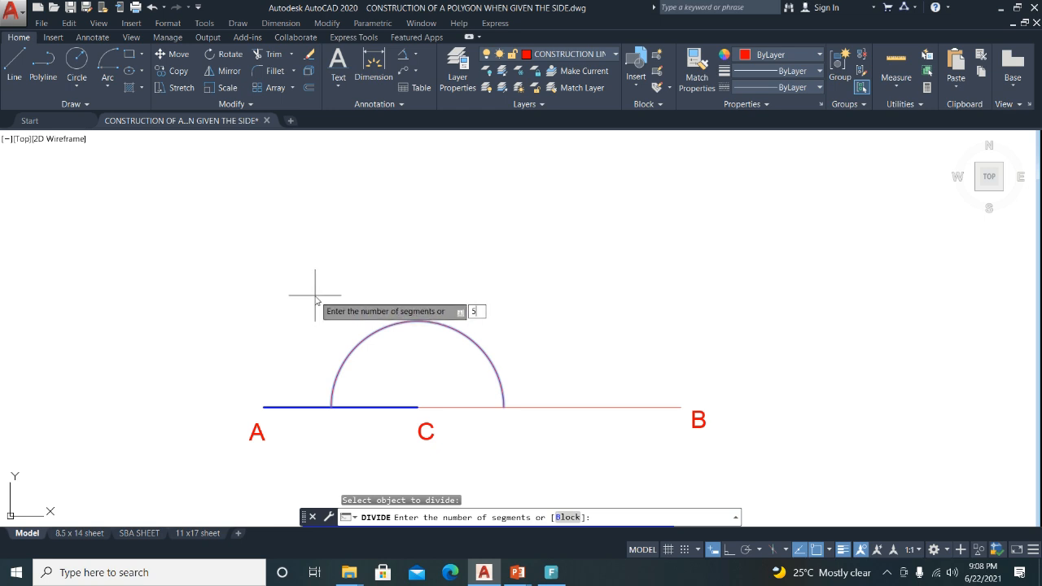
{"action": "type", "text": "5"}
{"action": "key", "text": "Return"}
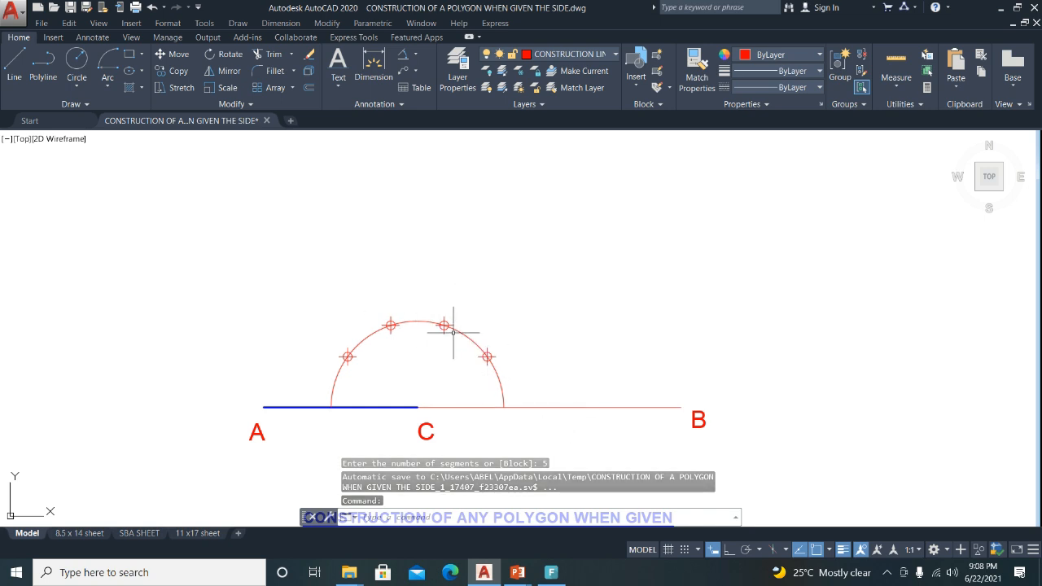
{"action": "scroll", "coordinate": [398, 328], "scroll_direction": "up", "scroll_amount": 2}
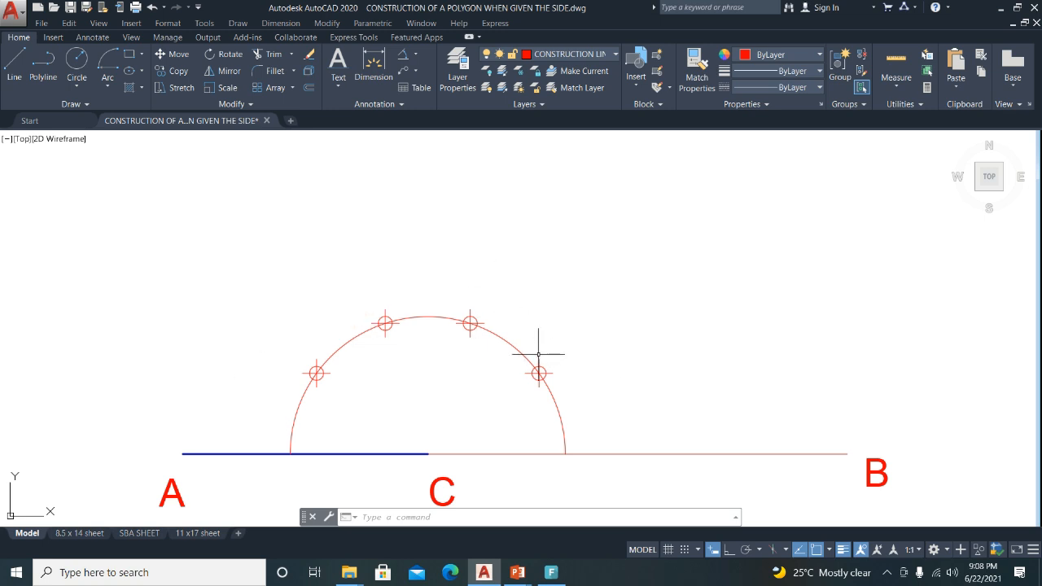
Set the point style size relative to the screen and apply it.
{"action": "left_click", "coordinate": [169, 27]}
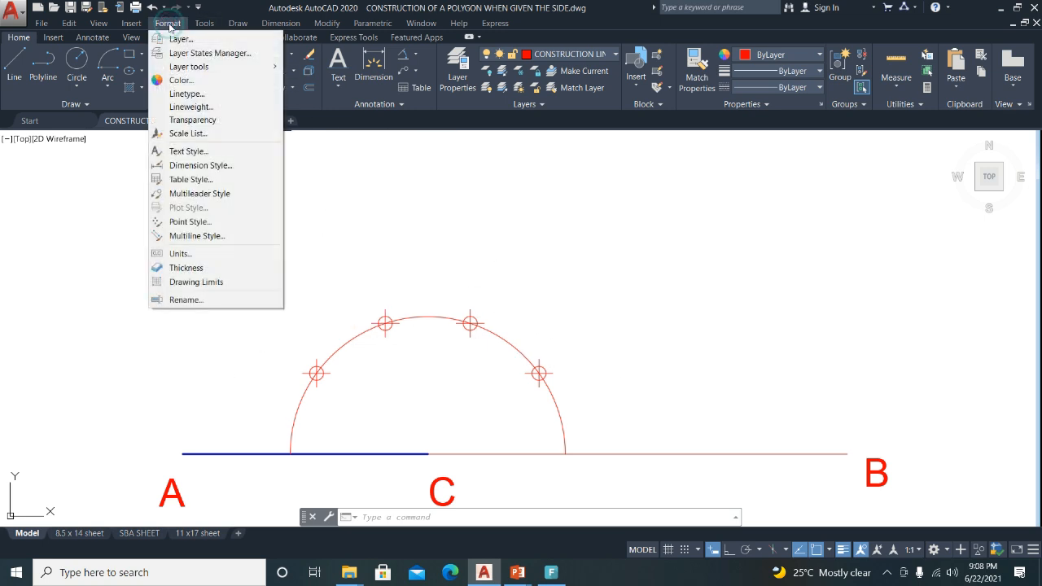
{"action": "left_click", "coordinate": [173, 225]}
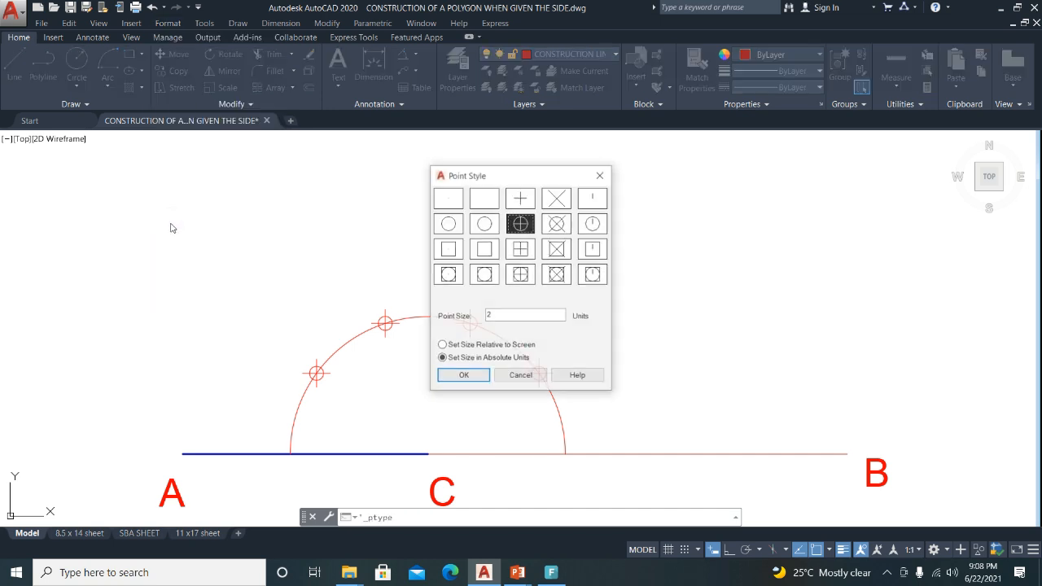
{"action": "left_click_drag", "start_coordinate": [538, 175], "coordinate": [636, 151]}
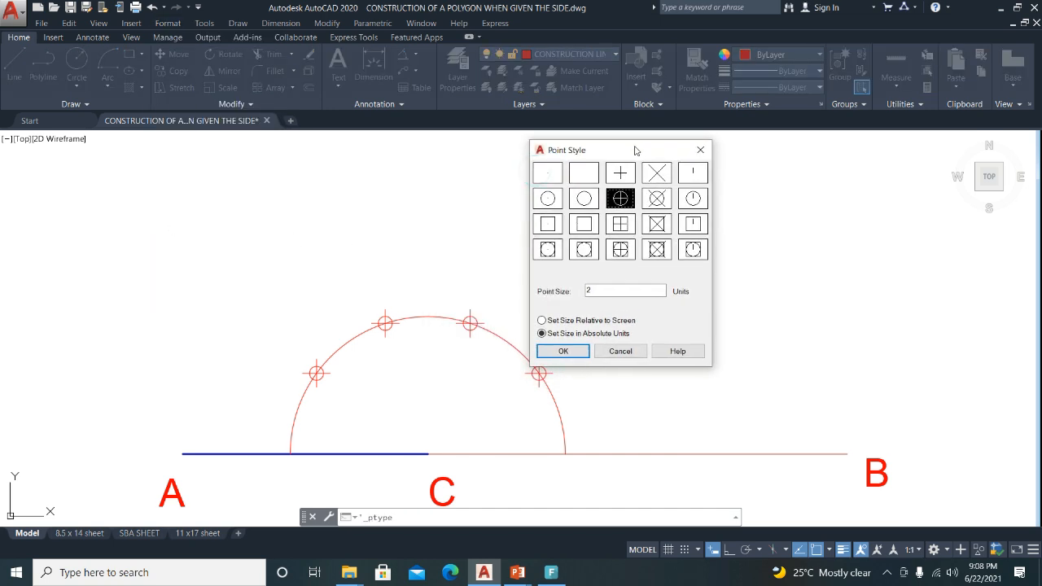
{"action": "left_click", "coordinate": [541, 321]}
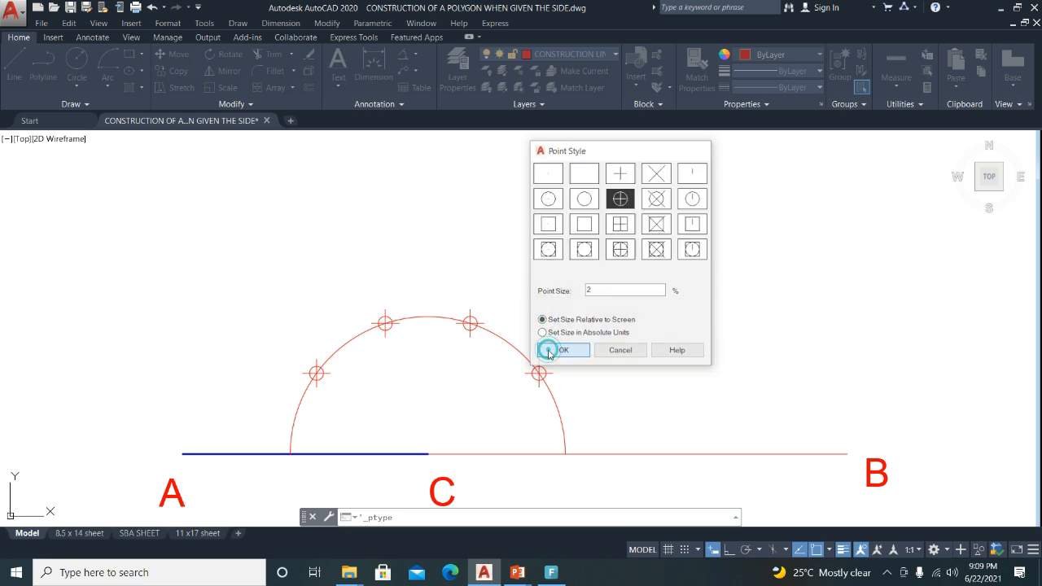
{"action": "left_click", "coordinate": [548, 350]}
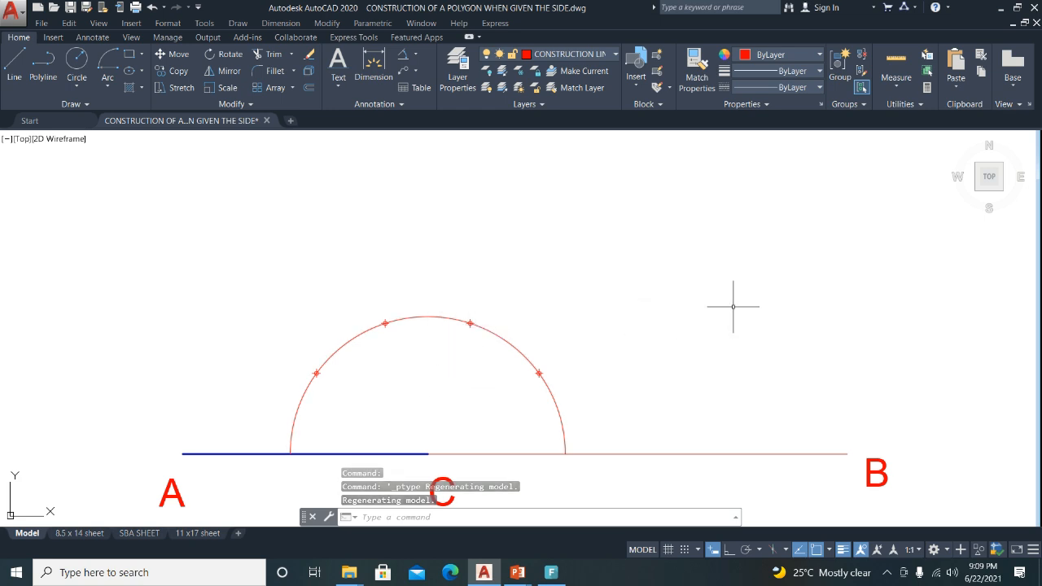
Start single-line text beside the first division point with height 3 and rotation 0.
{"action": "scroll", "coordinate": [469, 332], "scroll_direction": "down", "scroll_amount": 2}
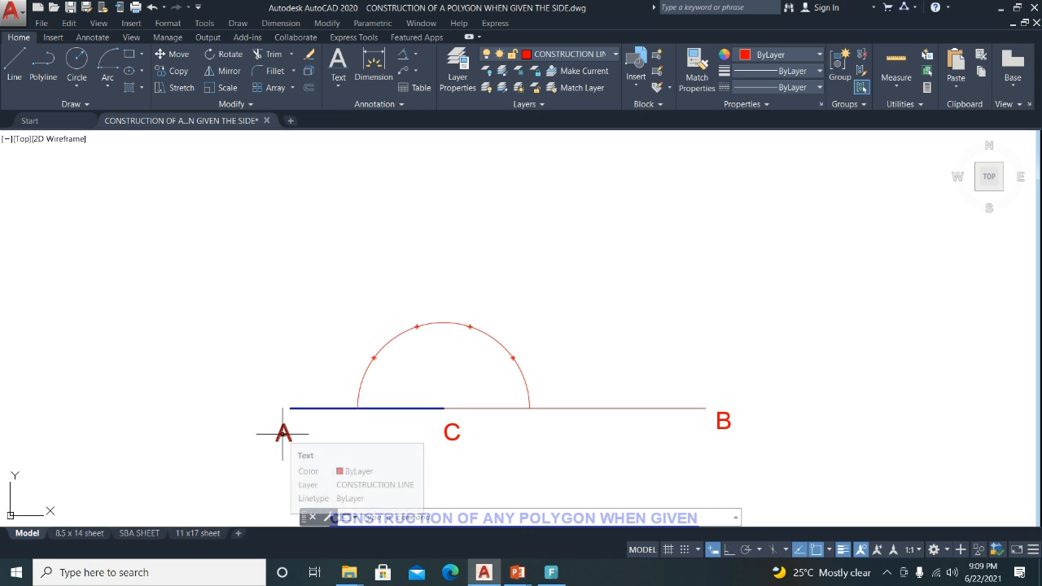
{"action": "scroll", "coordinate": [366, 372], "scroll_direction": "up", "scroll_amount": 2}
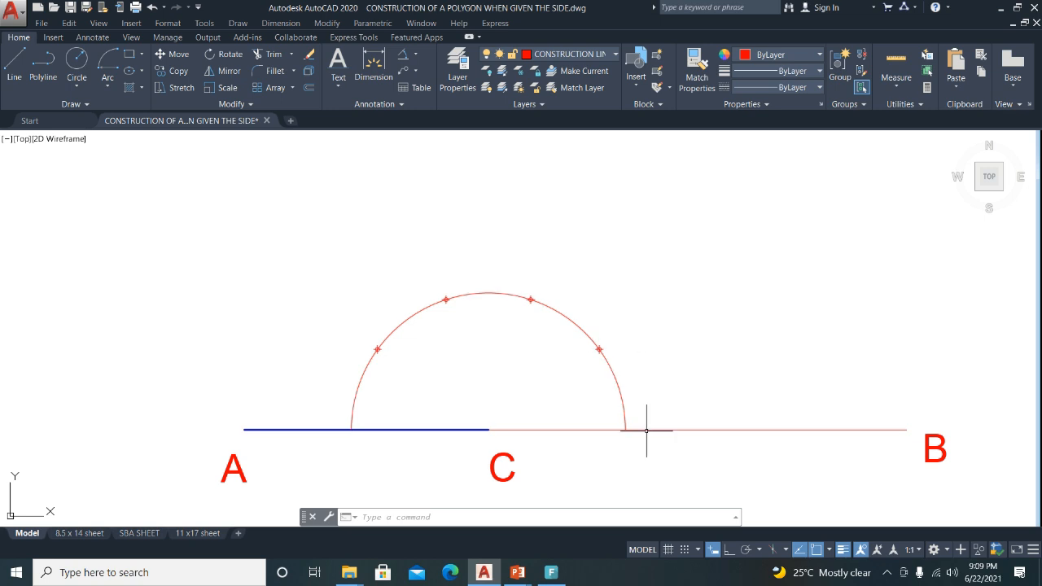
{"action": "left_click", "coordinate": [344, 88]}
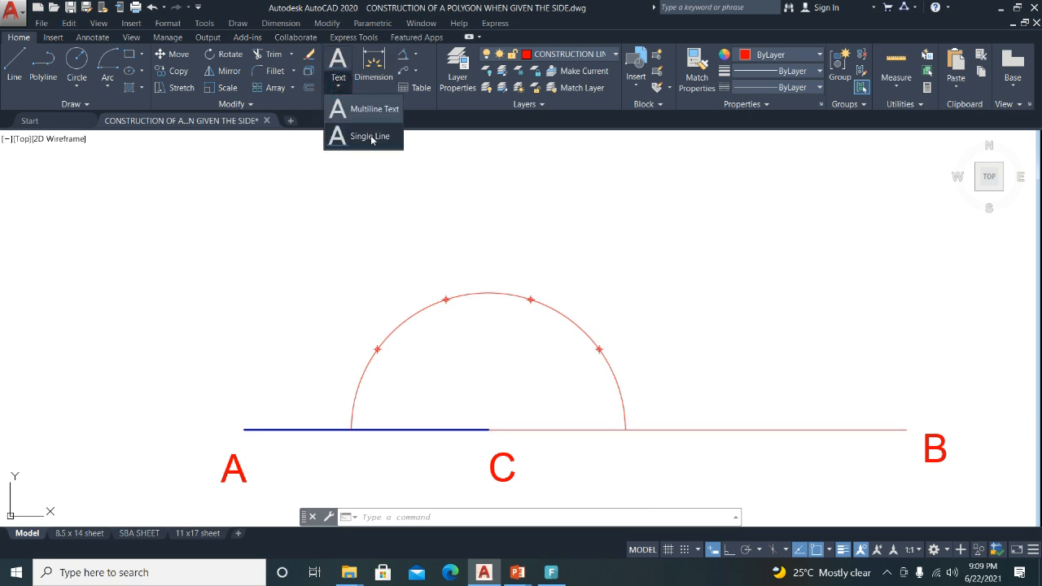
{"action": "left_click", "coordinate": [368, 135]}
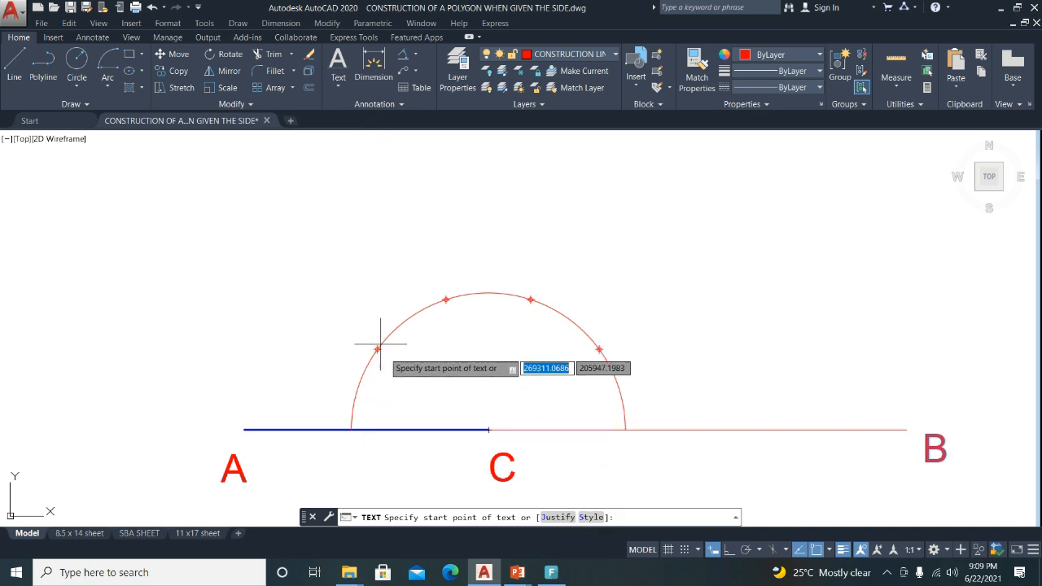
{"action": "left_click", "coordinate": [351, 346]}
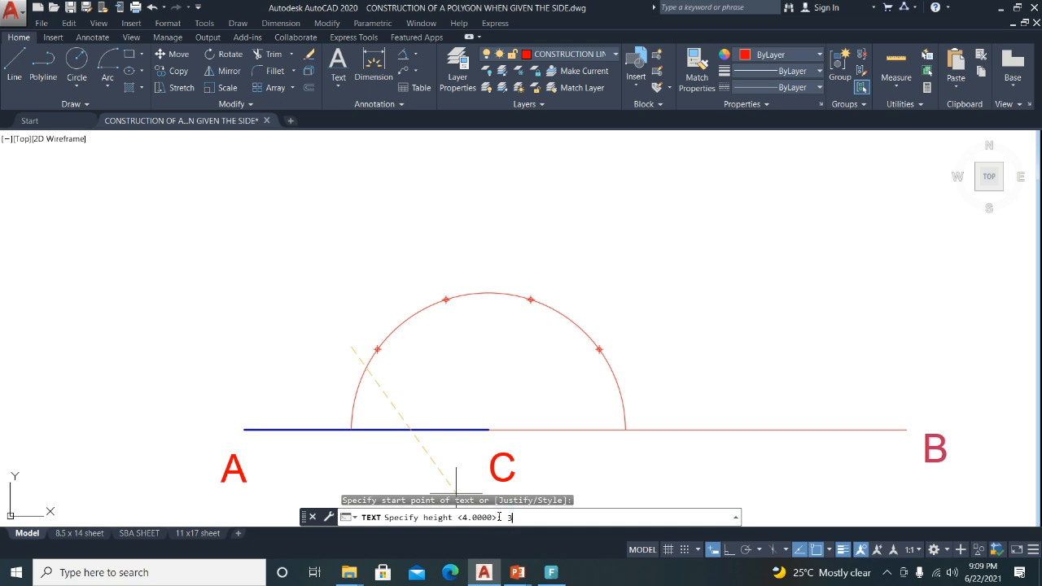
{"action": "type", "text": "3"}
{"action": "key", "text": "Return"}
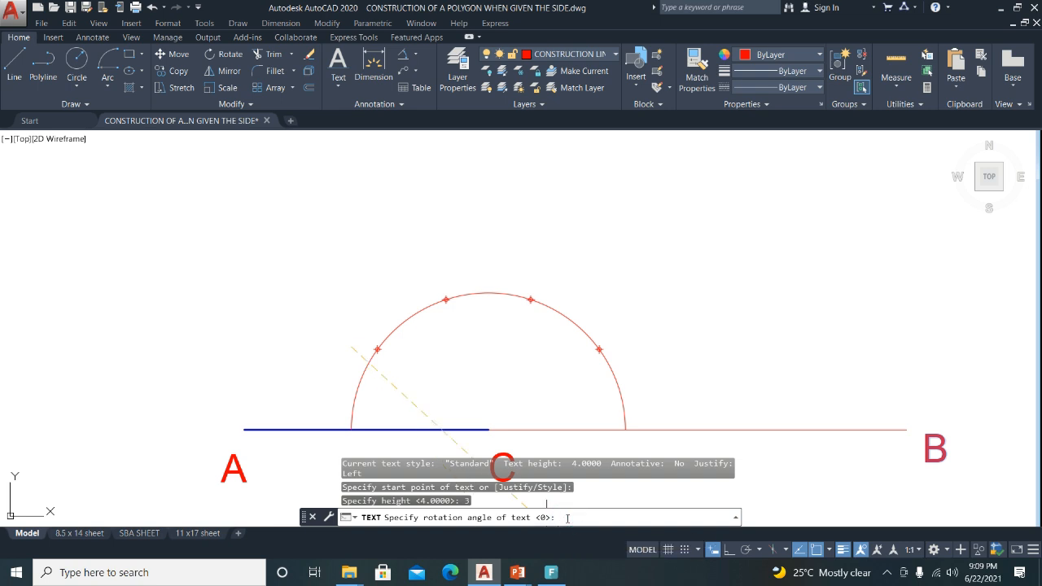
{"action": "type", "text": "0"}
{"action": "key", "text": "Return"}
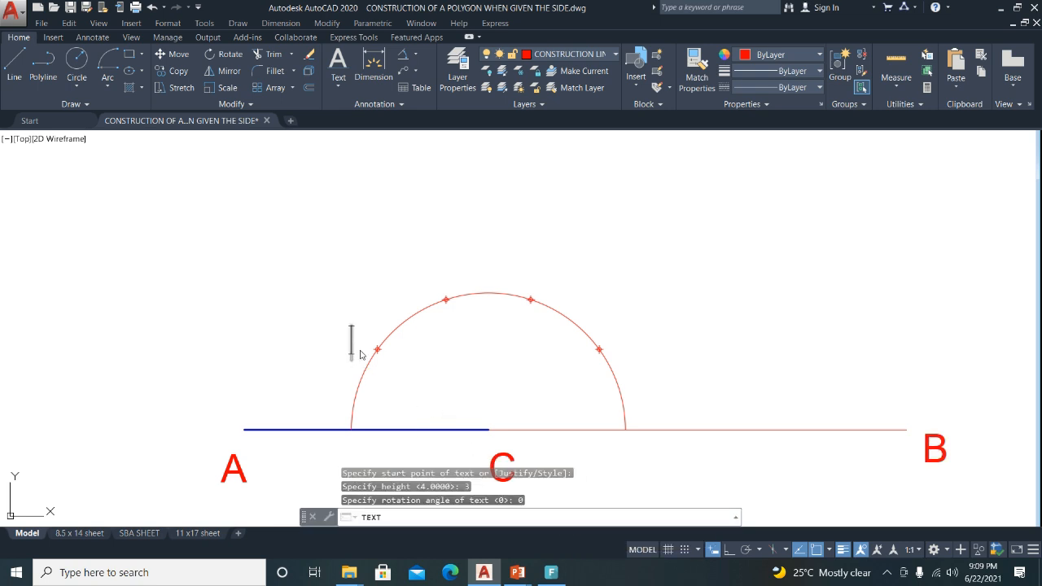
Label the four division points 1, 2, 3 and 4 along the arc.
{"action": "type", "text": "1"}
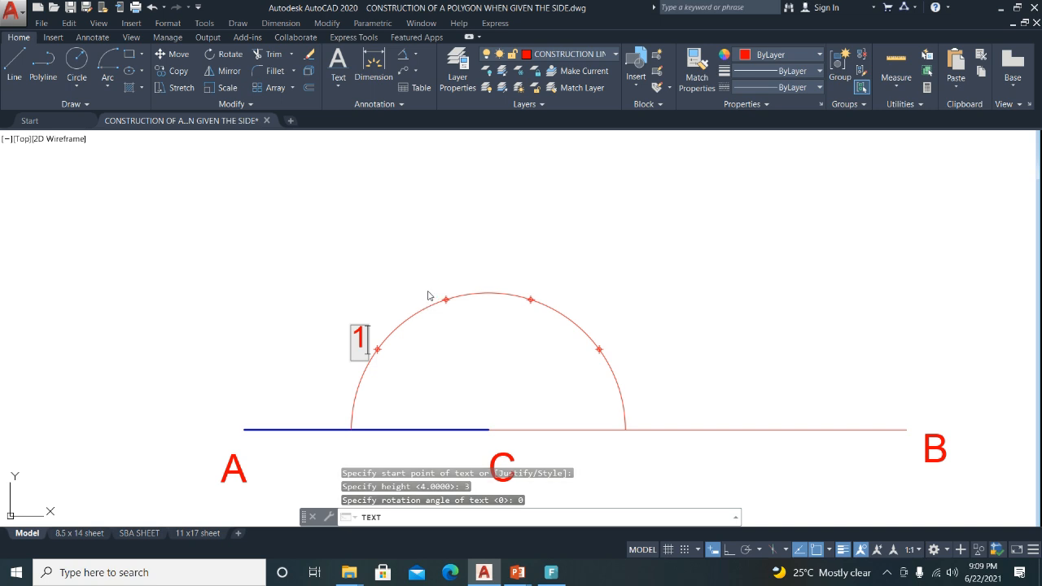
{"action": "left_click", "coordinate": [438, 289]}
{"action": "type", "text": "2"}
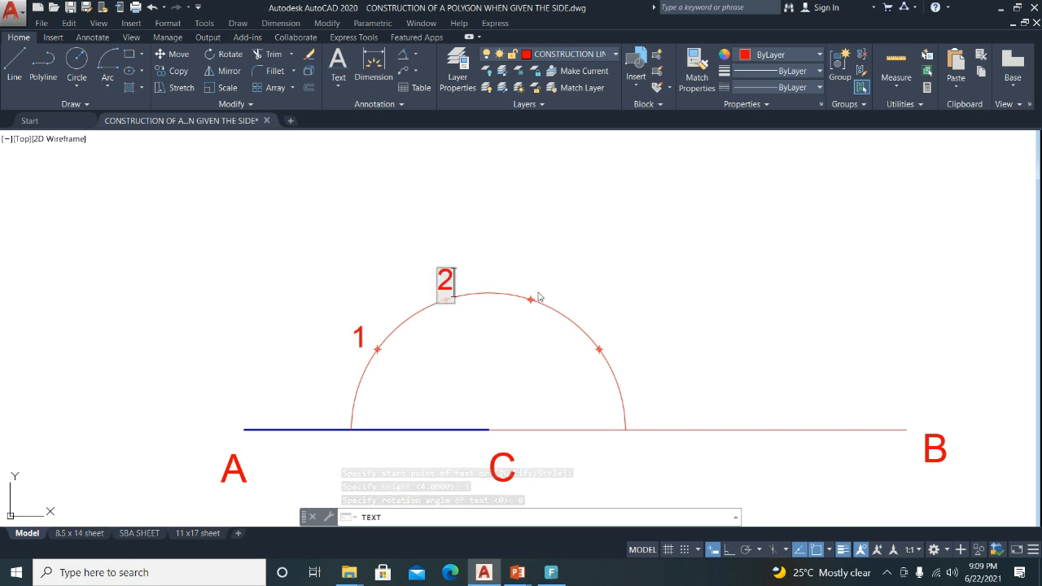
{"action": "left_click", "coordinate": [549, 287]}
{"action": "type", "text": "3"}
{"action": "left_click", "coordinate": [617, 354]}
{"action": "type", "text": "4"}
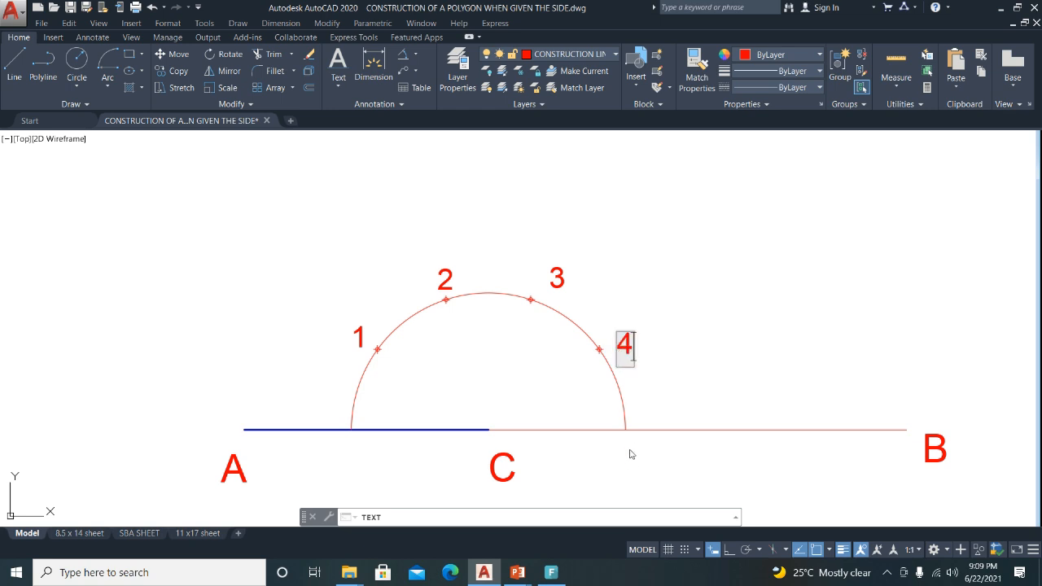
{"action": "left_click", "coordinate": [645, 416]}
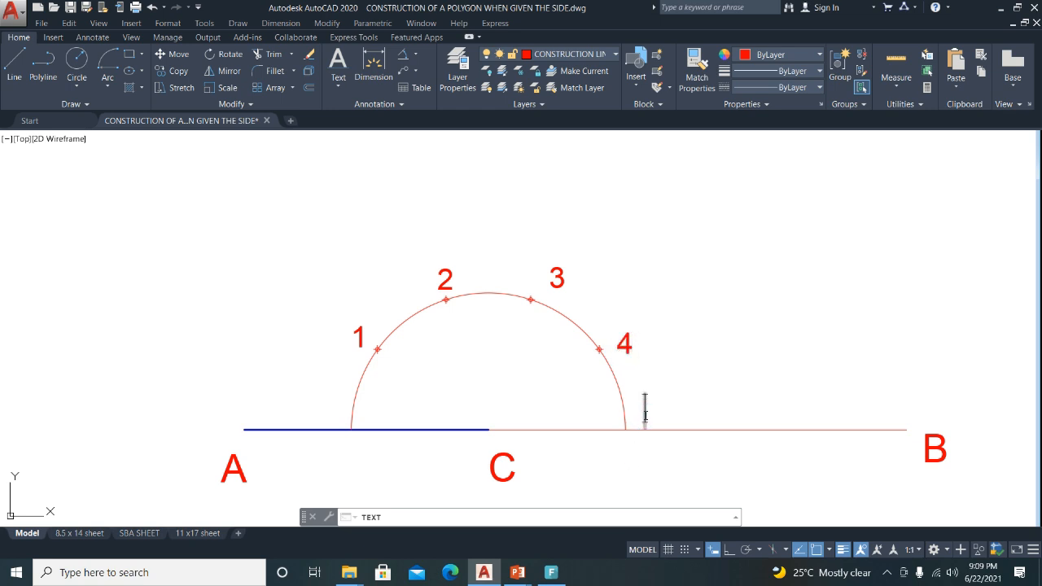
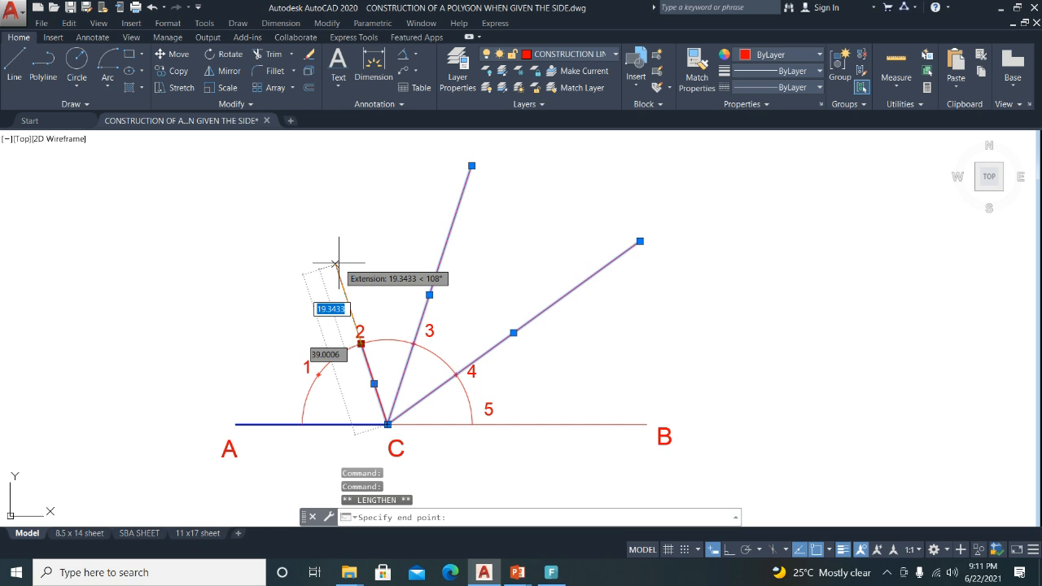
Fix the lengthened end of the line through point 2, then shift the view to the instruction notes.
{"action": "left_click", "coordinate": [311, 191]}
{"action": "key", "text": "Escape"}
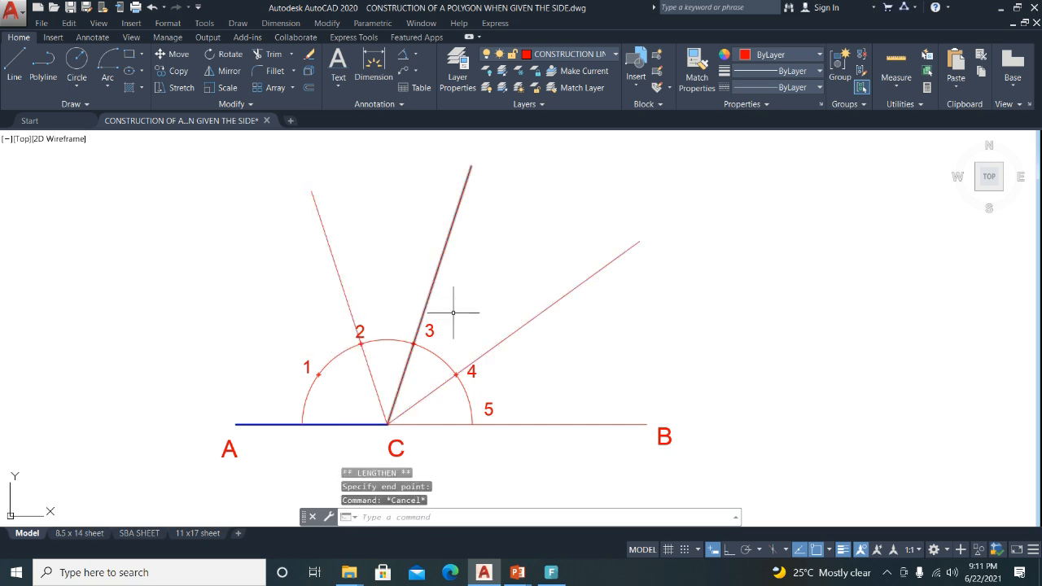
{"action": "scroll", "coordinate": [458, 313], "scroll_direction": "down", "scroll_amount": 2}
{"action": "middle_click_drag", "start_coordinate": [849, 320], "coordinate": [679, 324]}
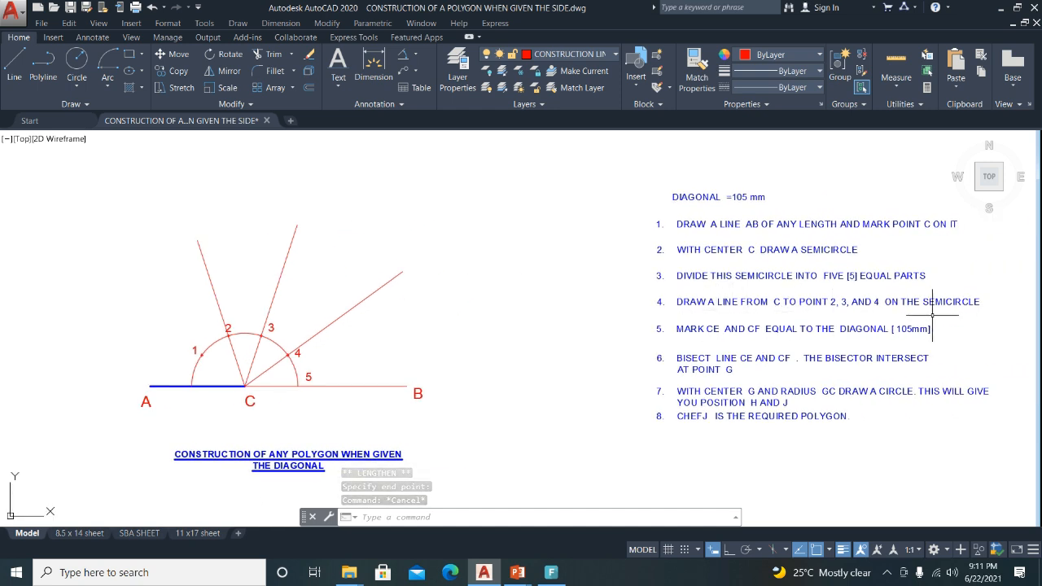
{"action": "left_click", "coordinate": [697, 306]}
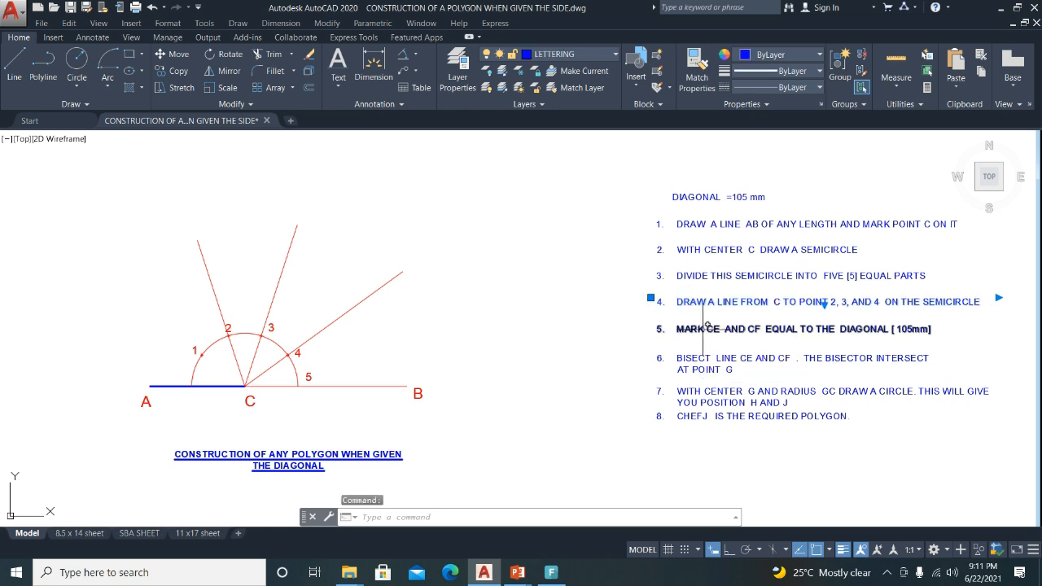
{"action": "left_click", "coordinate": [703, 328]}
{"action": "key", "text": "Escape"}
{"action": "left_click", "coordinate": [699, 330]}
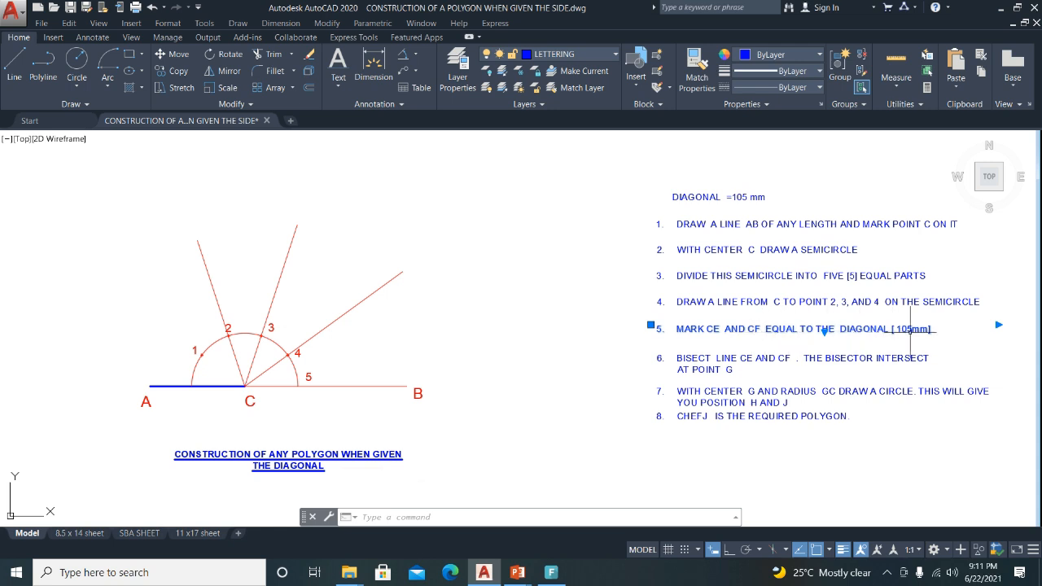
{"action": "left_click", "coordinate": [324, 328]}
{"action": "left_click", "coordinate": [280, 277]}
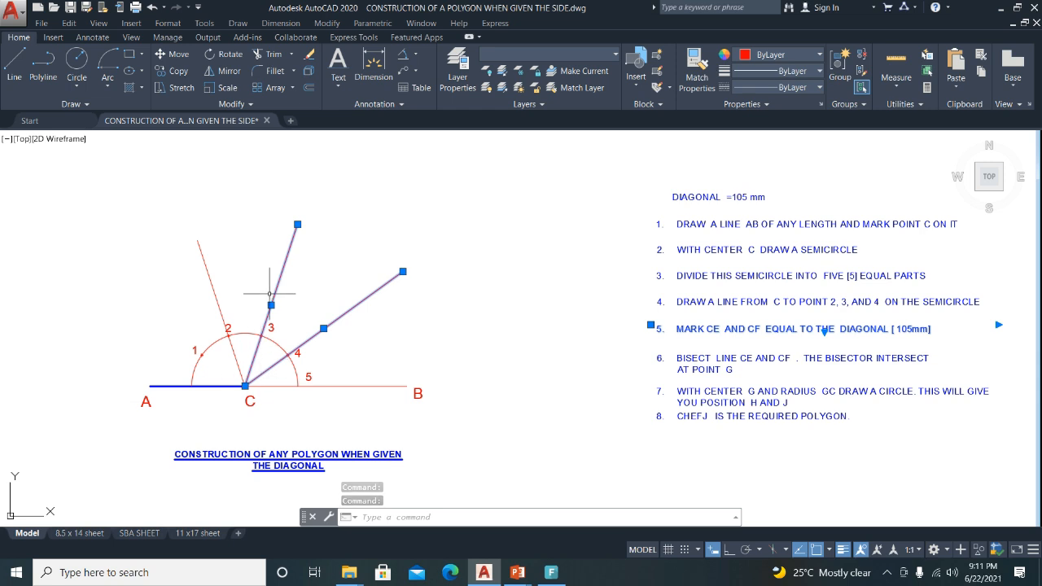
{"action": "key", "text": "Escape"}
{"action": "scroll", "coordinate": [274, 265], "scroll_direction": "up", "scroll_amount": 2}
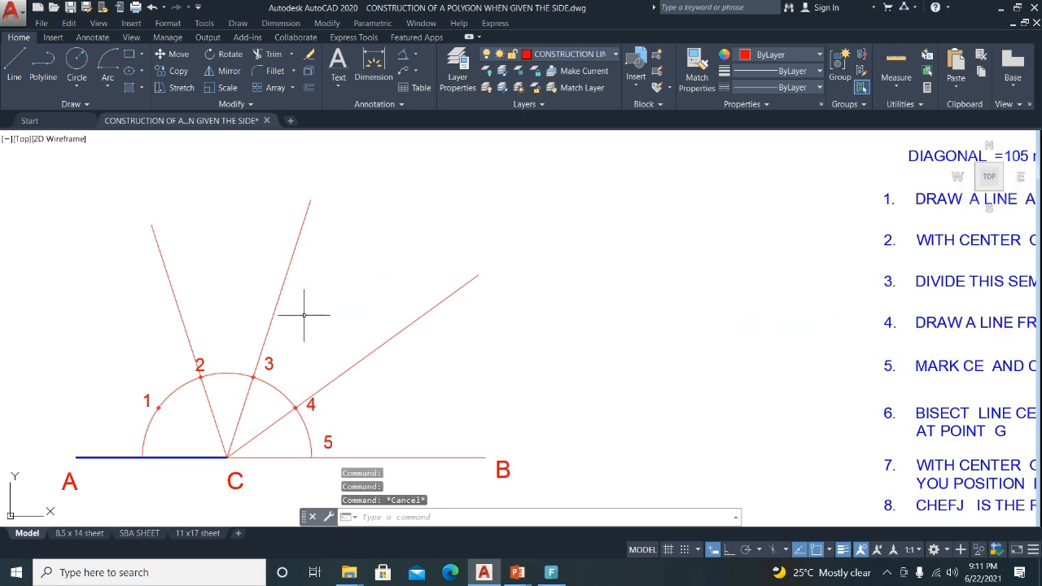
{"action": "middle_click_drag", "start_coordinate": [361, 314], "coordinate": [426, 307]}
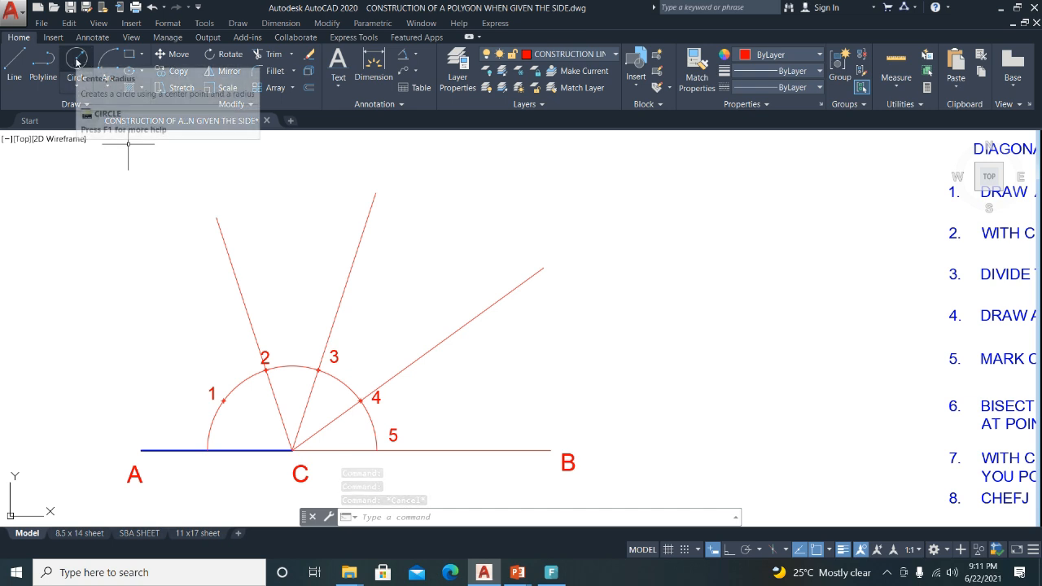
Draw a circle of radius 105 centred on point C.
{"action": "left_click", "coordinate": [76, 66]}
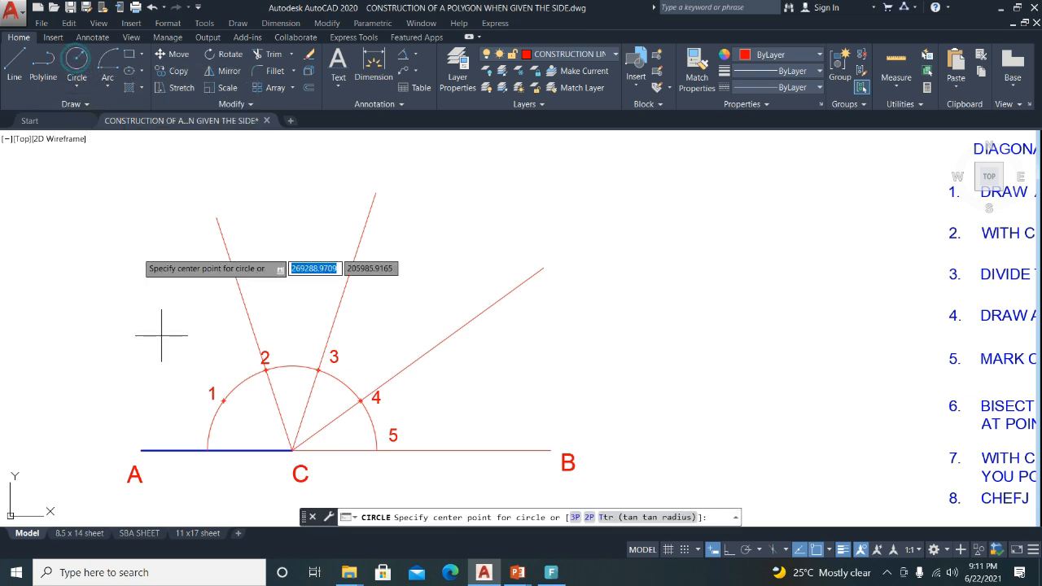
{"action": "left_click", "coordinate": [291, 449]}
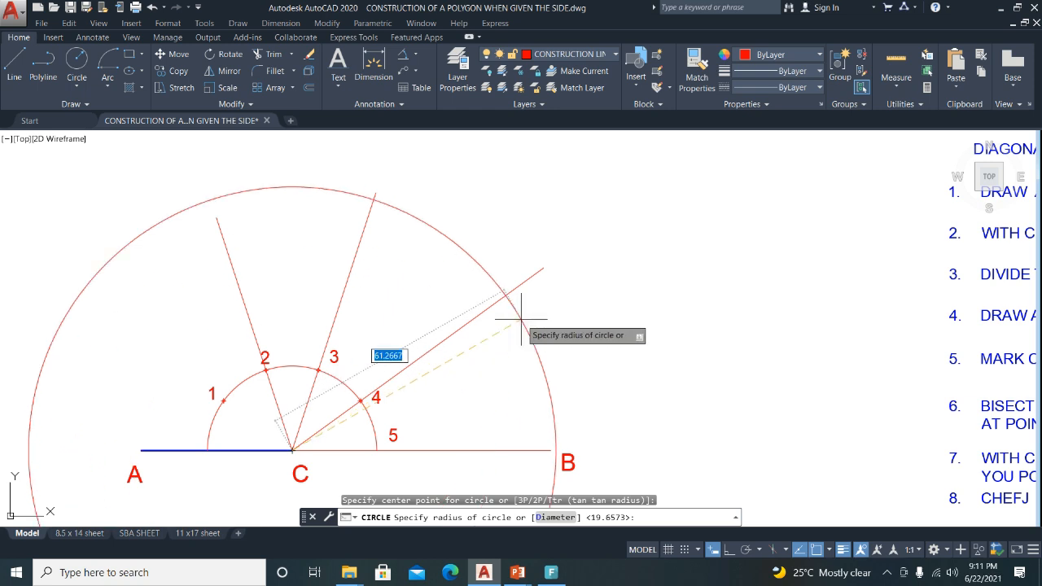
{"action": "type", "text": "10"}
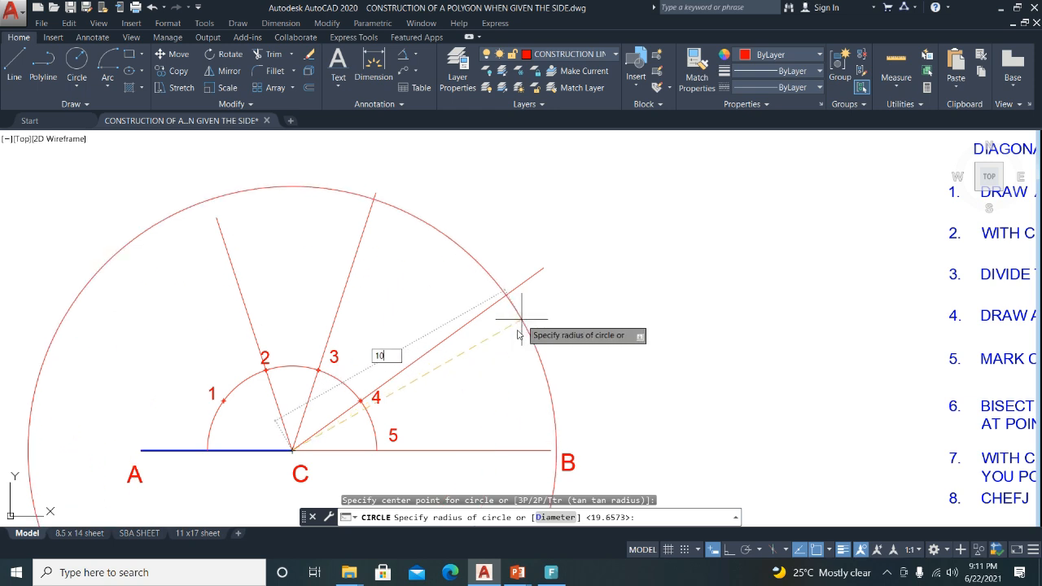
{"action": "key", "text": "Return"}
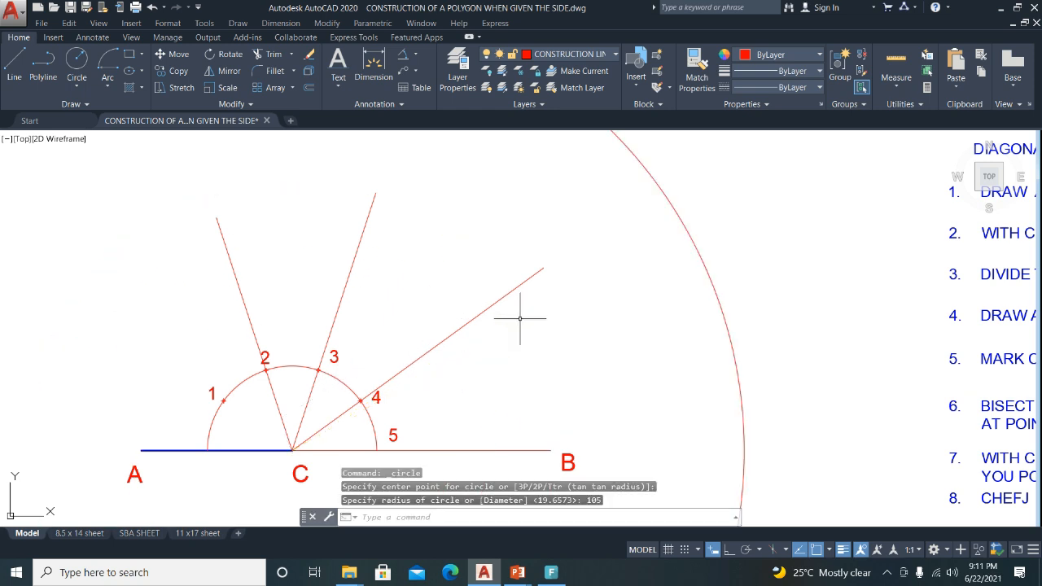
{"action": "scroll", "coordinate": [458, 353], "scroll_direction": "down", "scroll_amount": 2}
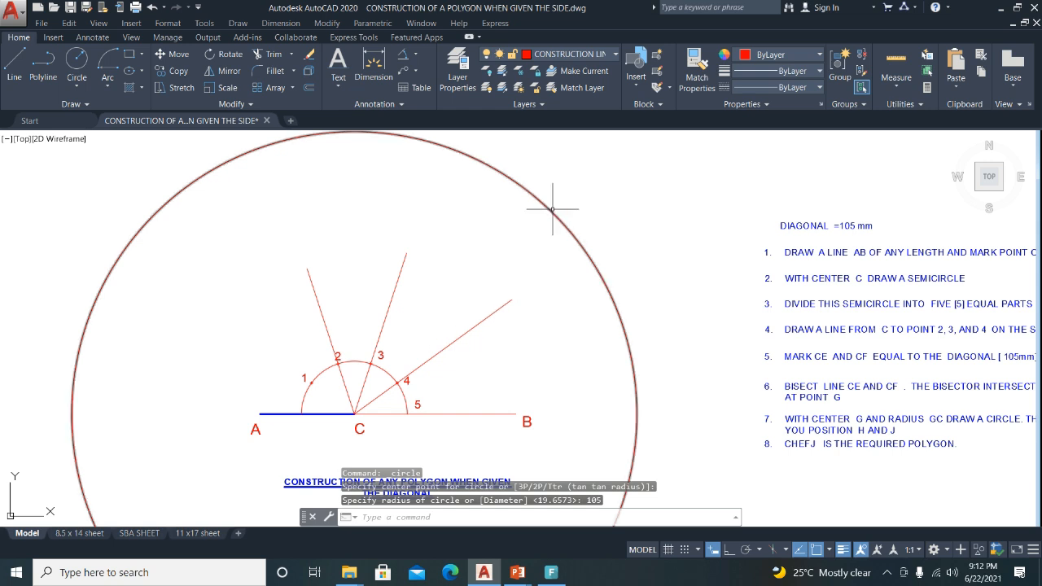
Lengthen the lines through points 4 and 3 out to the large circle.
{"action": "left_click", "coordinate": [482, 318]}
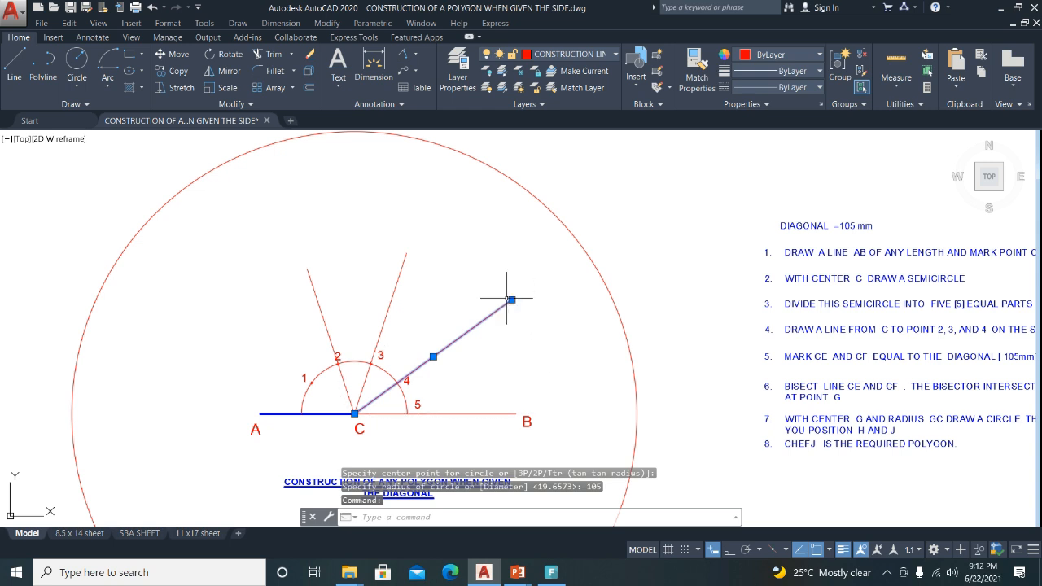
{"action": "mouse_move", "coordinate": [509, 299]}
{"action": "left_click", "coordinate": [550, 334]}
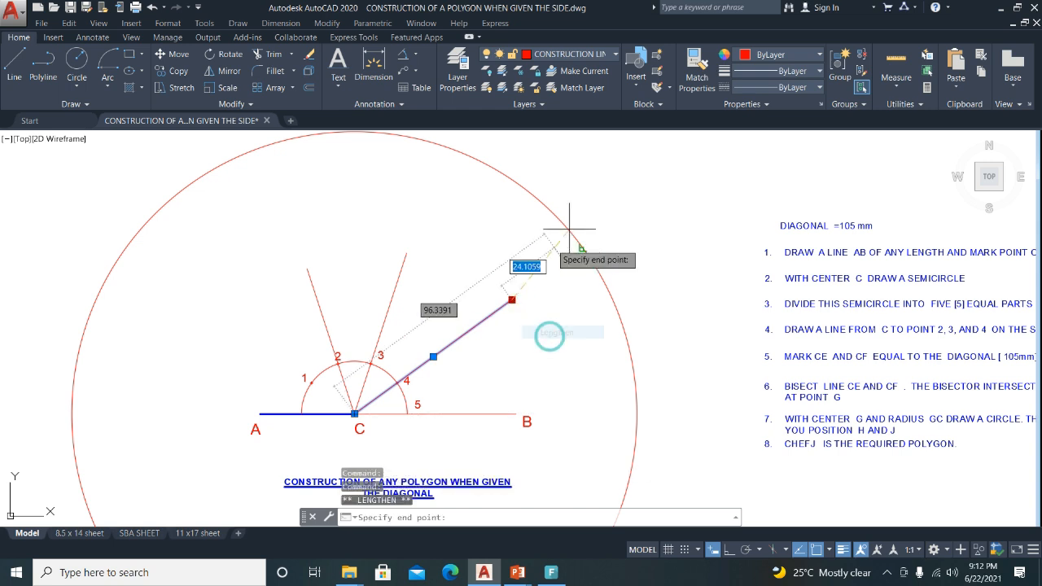
{"action": "left_click", "coordinate": [588, 230]}
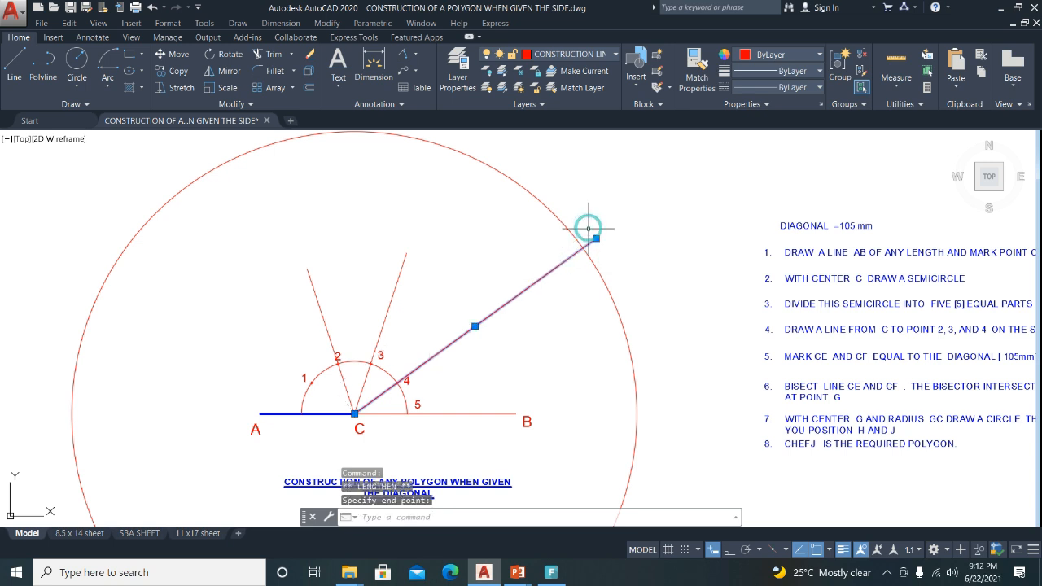
{"action": "key", "text": "Escape"}
{"action": "left_click", "coordinate": [393, 293]}
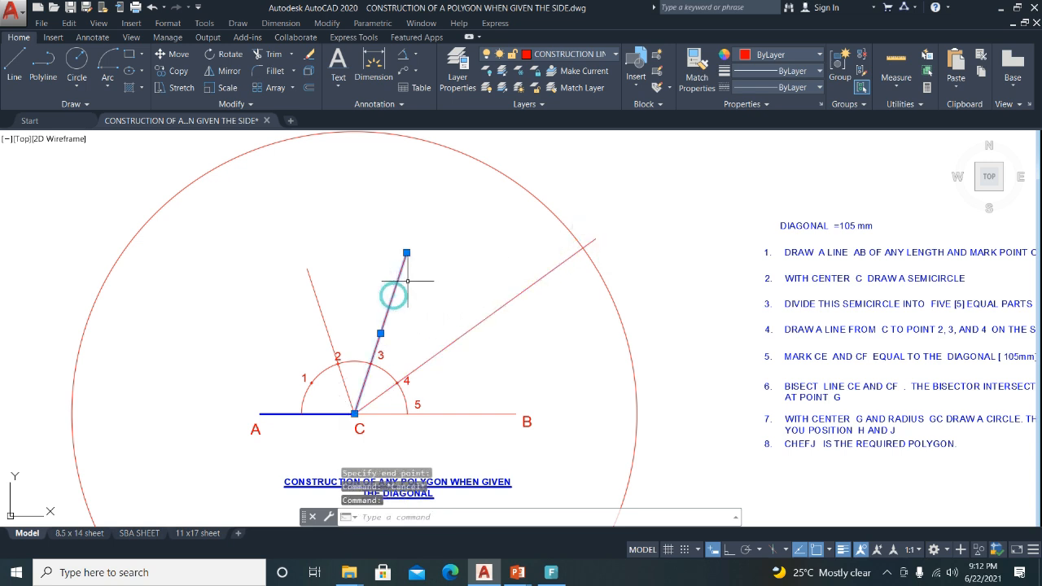
{"action": "mouse_move", "coordinate": [406, 252]}
{"action": "left_click", "coordinate": [449, 286]}
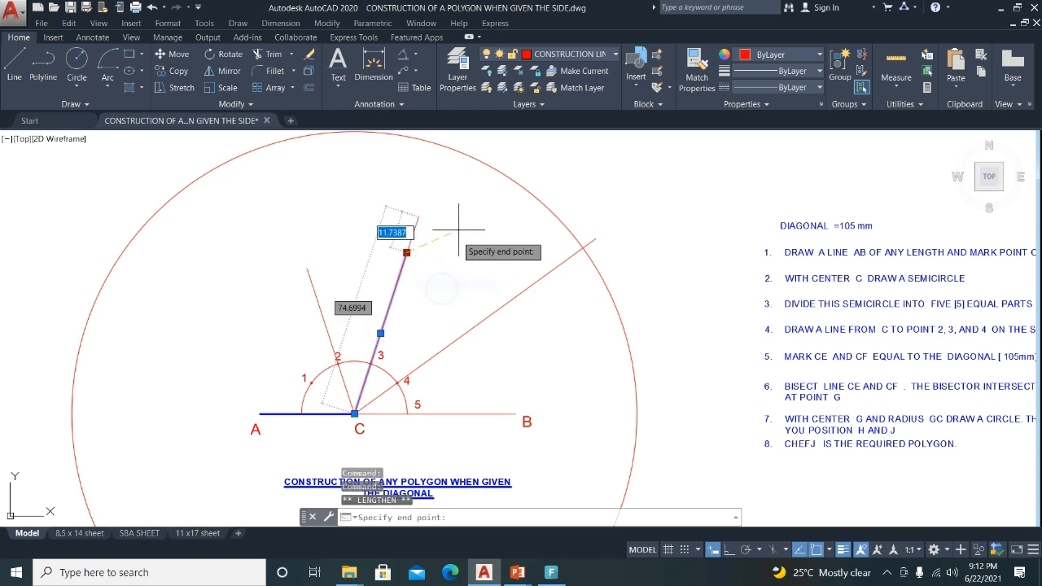
{"action": "left_click", "coordinate": [486, 147]}
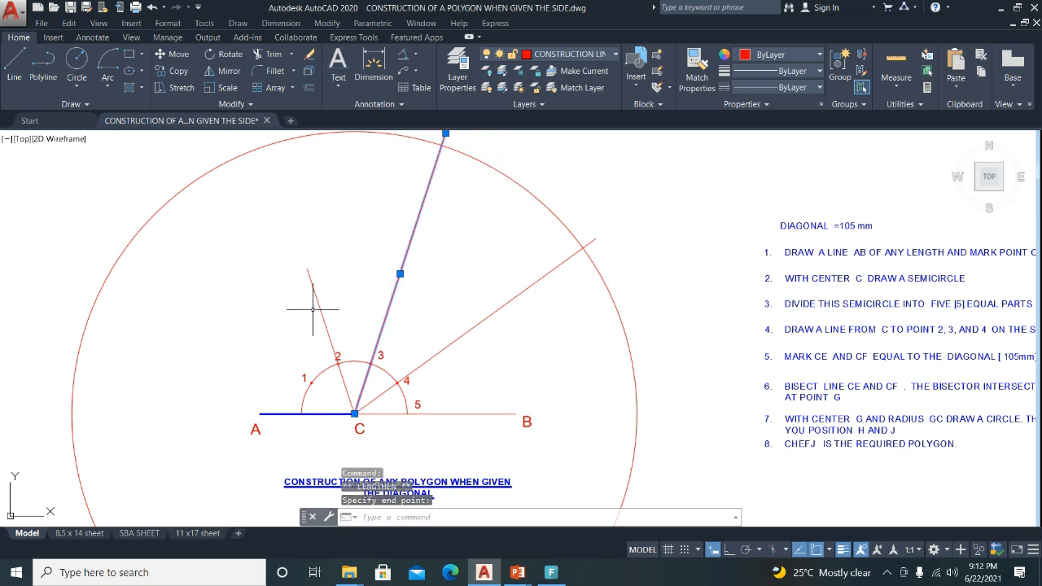
Lengthen line CB past B out to the large circle.
{"action": "left_click", "coordinate": [516, 413]}
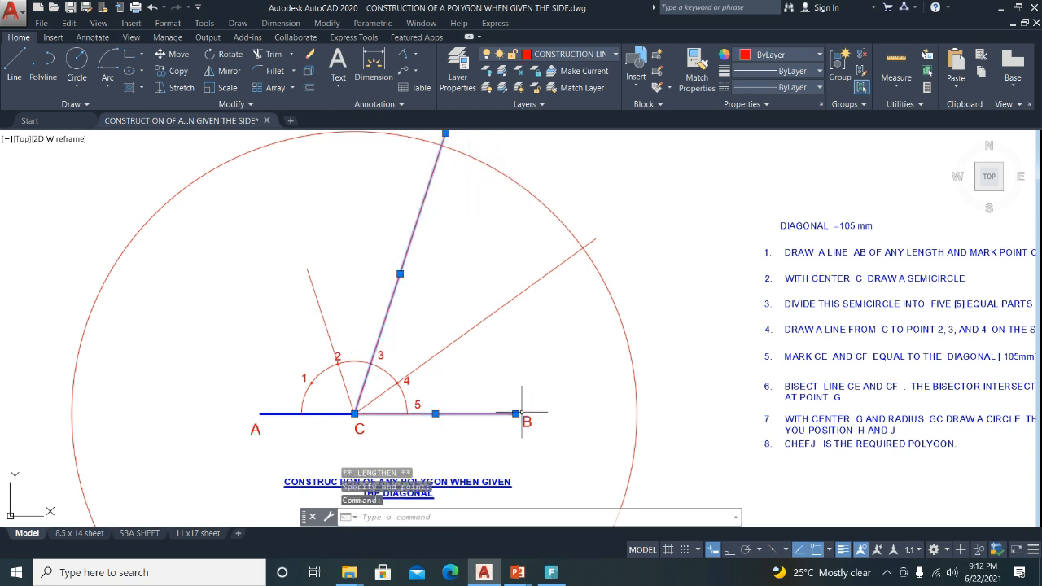
{"action": "mouse_move", "coordinate": [515, 413]}
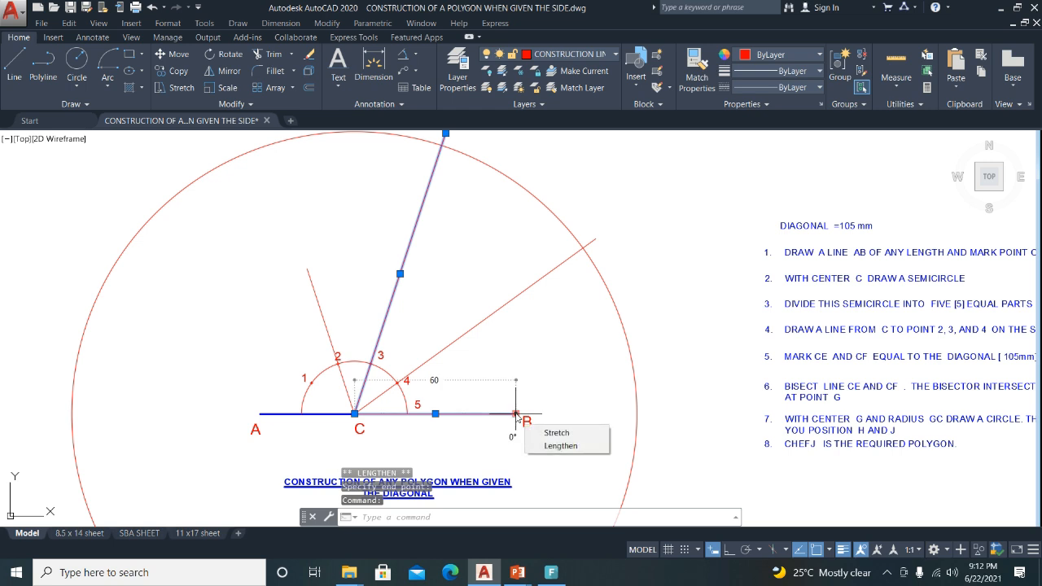
{"action": "left_click", "coordinate": [557, 446]}
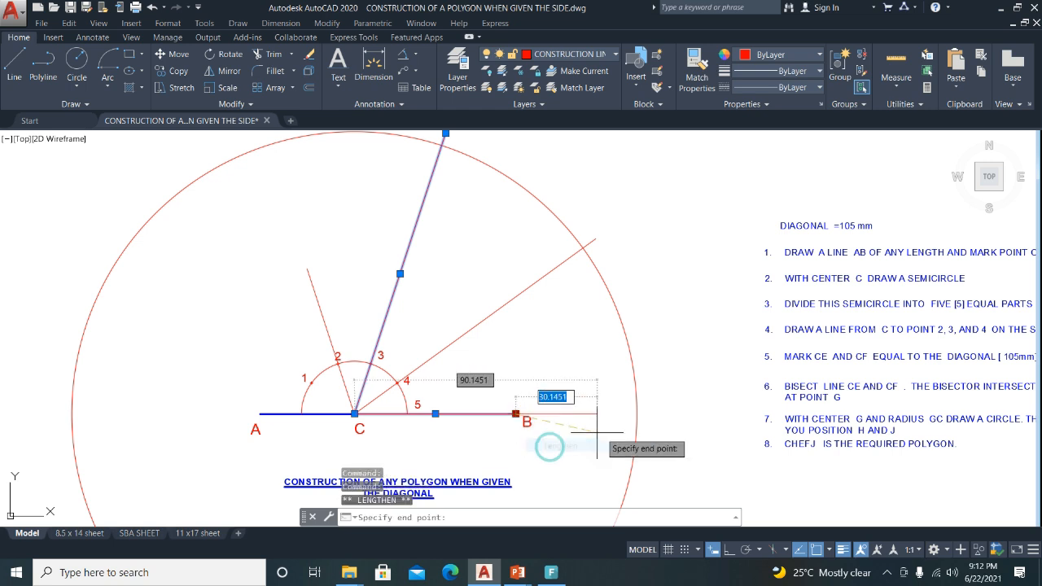
{"action": "left_click", "coordinate": [664, 414]}
{"action": "key", "text": "Escape"}
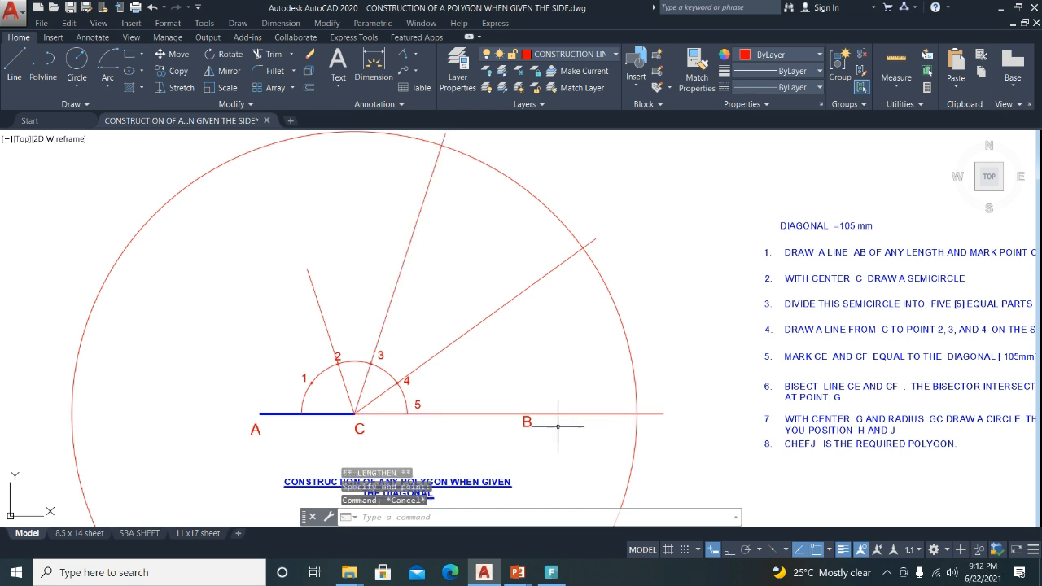
{"action": "scroll", "coordinate": [334, 366], "scroll_direction": "down", "scroll_amount": 2}
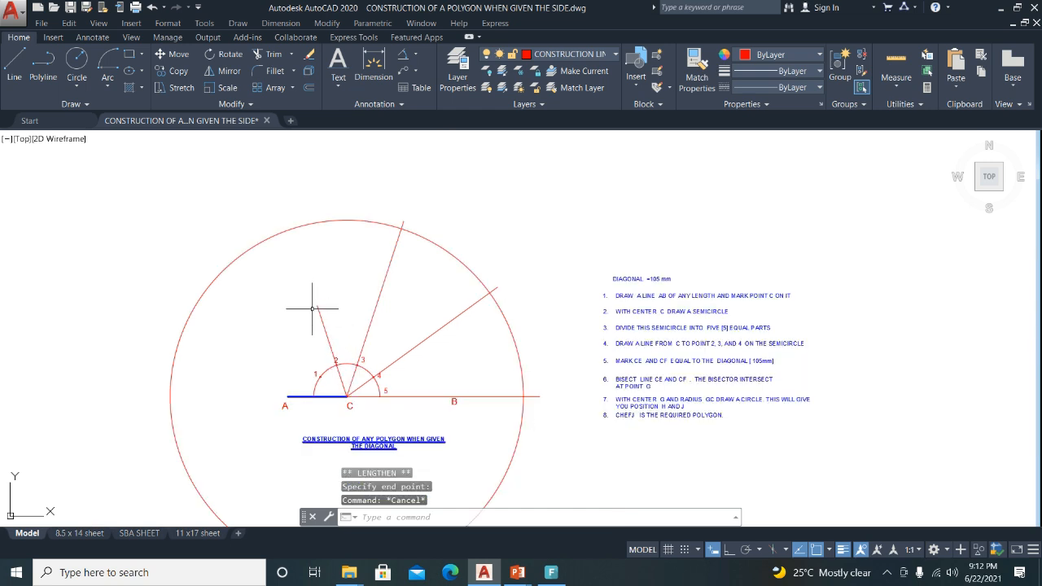
Draw a small marker circle where line C-3 meets the large circle.
{"action": "scroll", "coordinate": [403, 230], "scroll_direction": "up", "scroll_amount": 2}
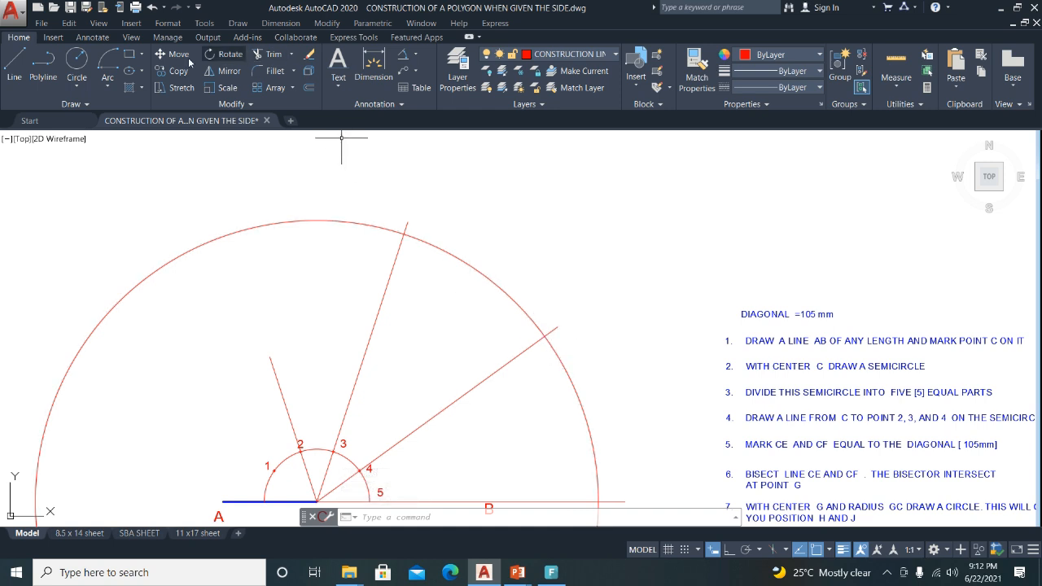
{"action": "left_click", "coordinate": [77, 60]}
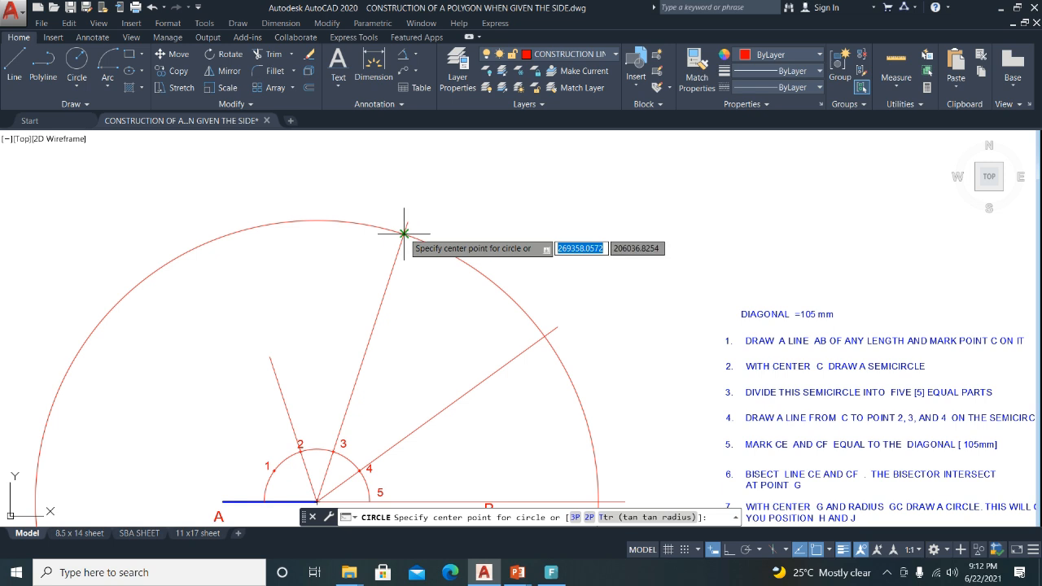
{"action": "left_click", "coordinate": [403, 234]}
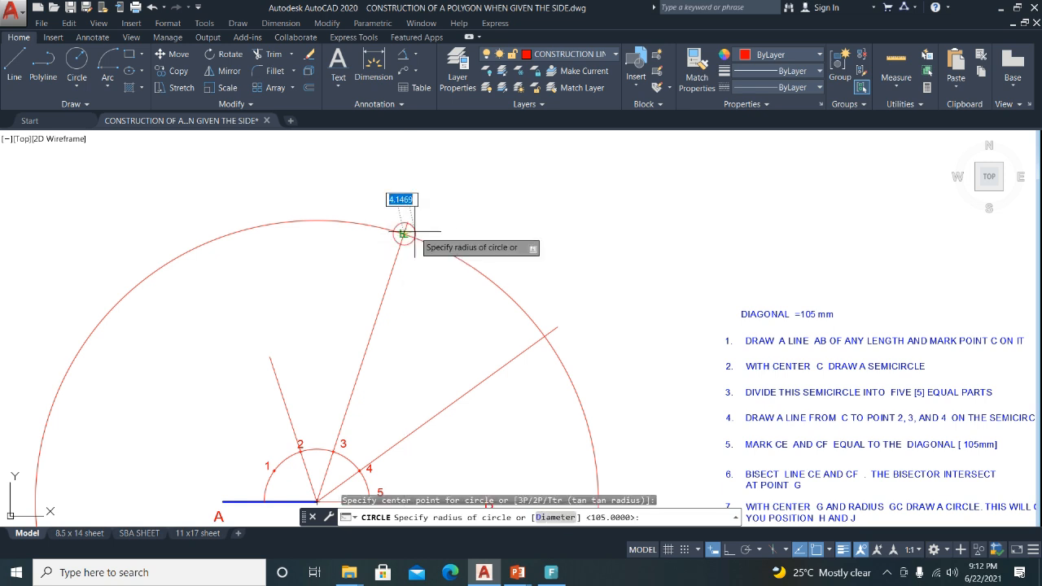
{"action": "left_click", "coordinate": [422, 234]}
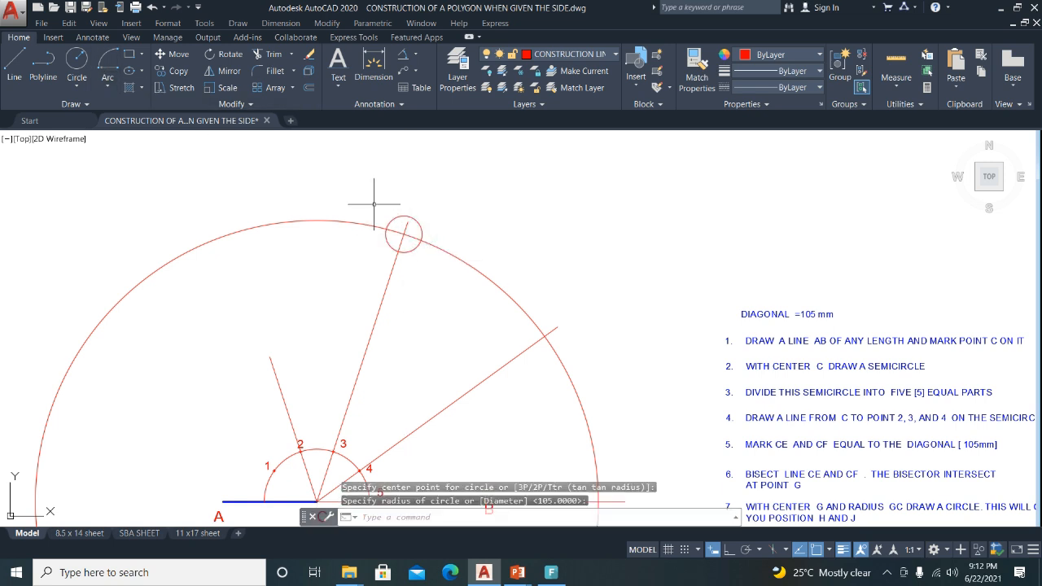
Copy the marker circle to where line C-4 meets the large circle.
{"action": "left_click", "coordinate": [415, 220]}
{"action": "left_click", "coordinate": [163, 71]}
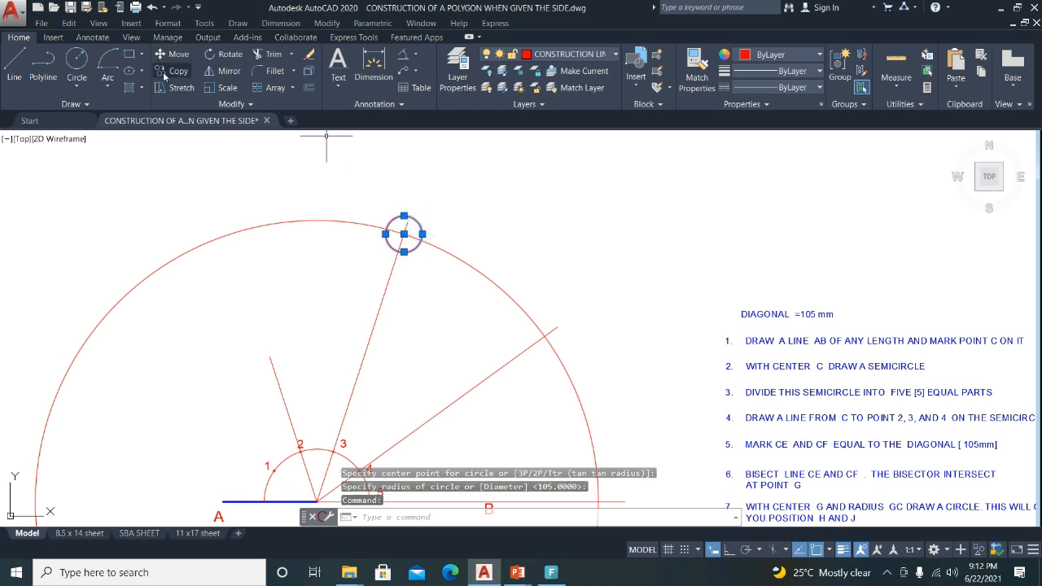
{"action": "left_click", "coordinate": [404, 235]}
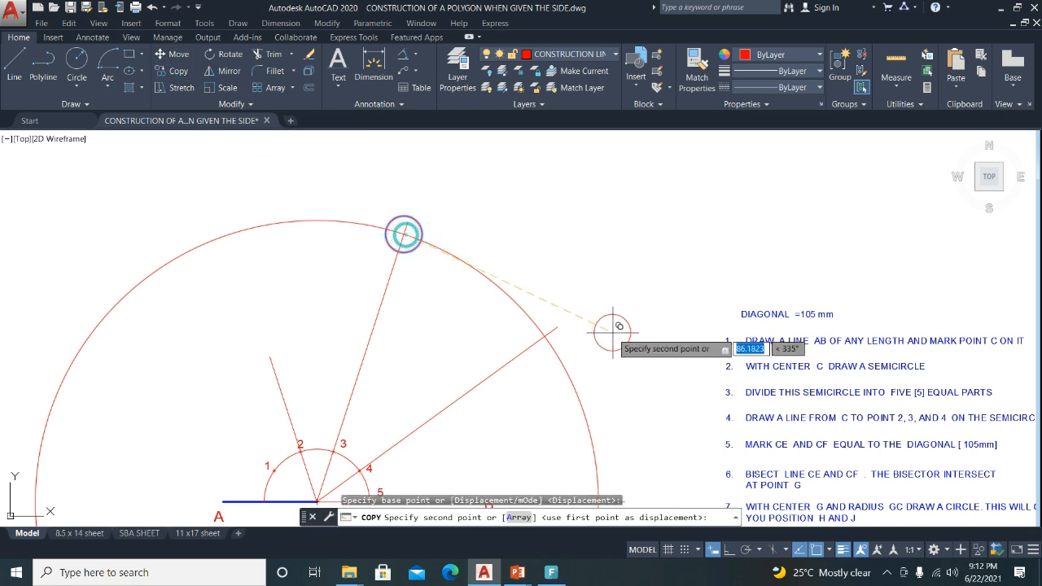
{"action": "left_click", "coordinate": [544, 336]}
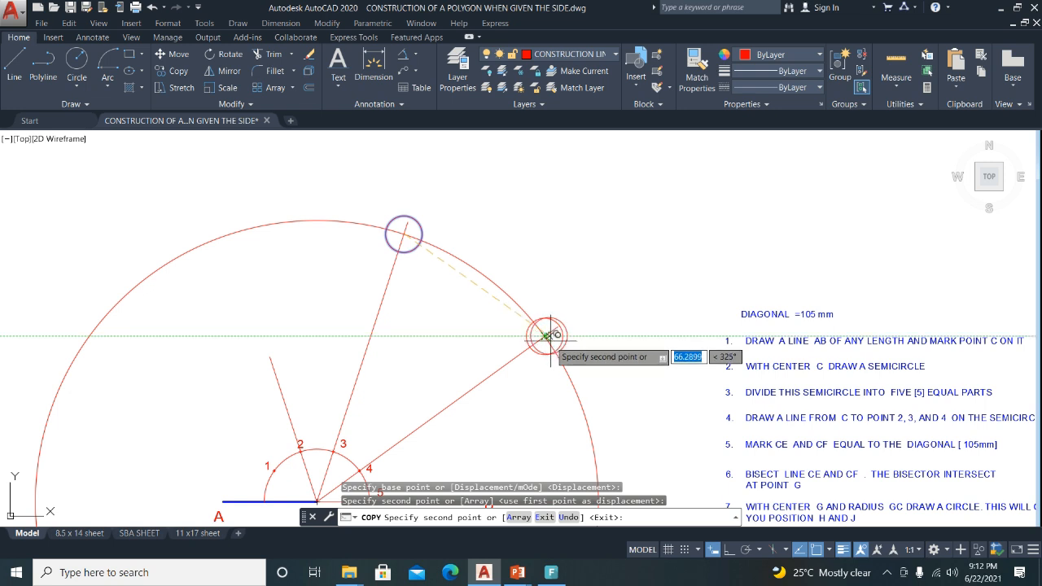
{"action": "key", "text": "Return"}
Trim away the big construction arc with two crossing windows.
{"action": "left_click", "coordinate": [270, 54]}
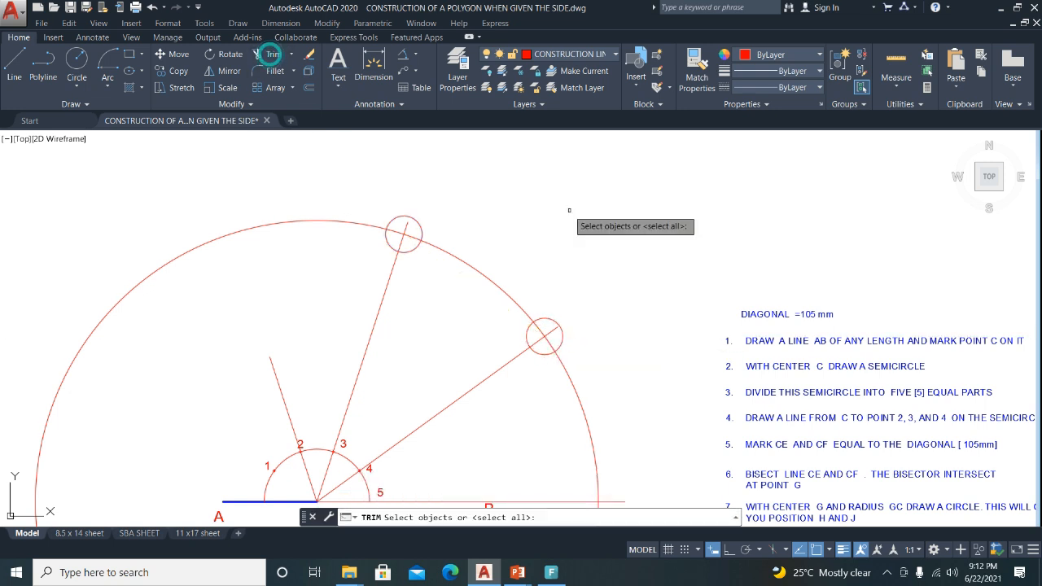
{"action": "left_click", "coordinate": [488, 272]}
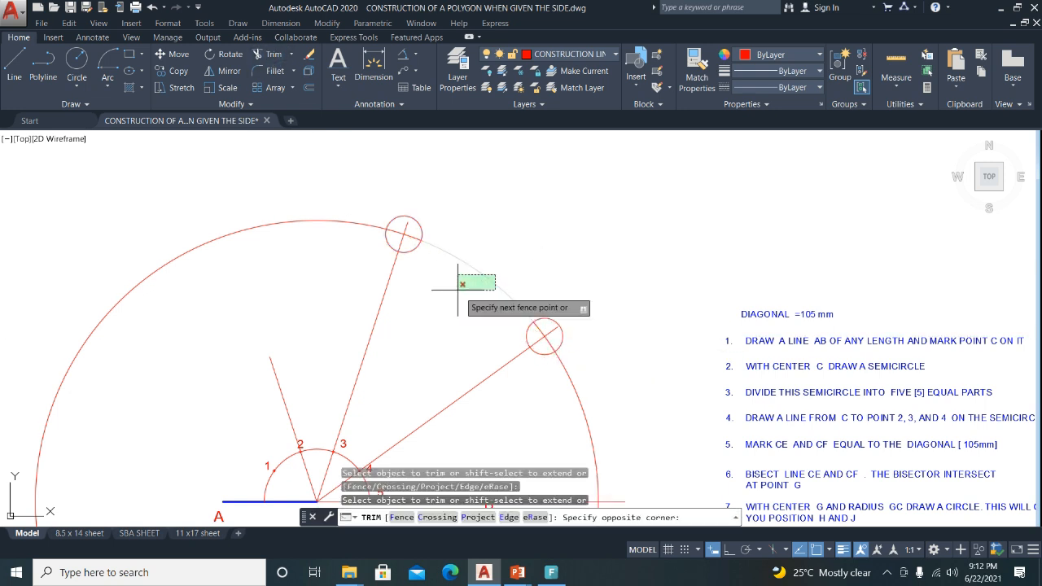
{"action": "left_click", "coordinate": [435, 269]}
{"action": "left_click", "coordinate": [350, 198]}
{"action": "left_click", "coordinate": [341, 243]}
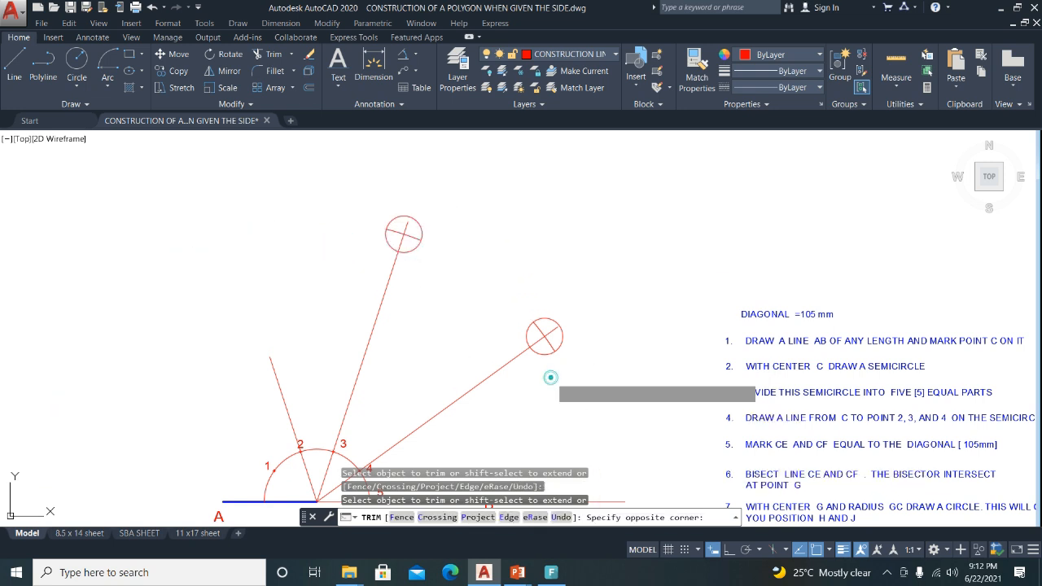
{"action": "scroll", "coordinate": [532, 354], "scroll_direction": "down", "scroll_amount": 3}
{"action": "key", "text": "Escape"}
{"action": "scroll", "coordinate": [536, 284], "scroll_direction": "up", "scroll_amount": 5}
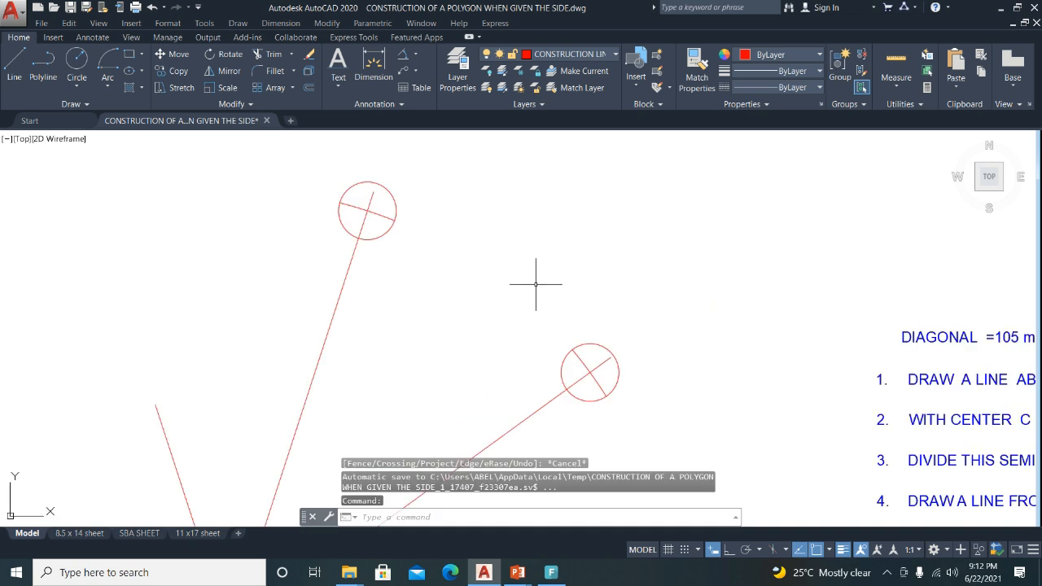
Erase the two small marker circles.
{"action": "left_click", "coordinate": [589, 345]}
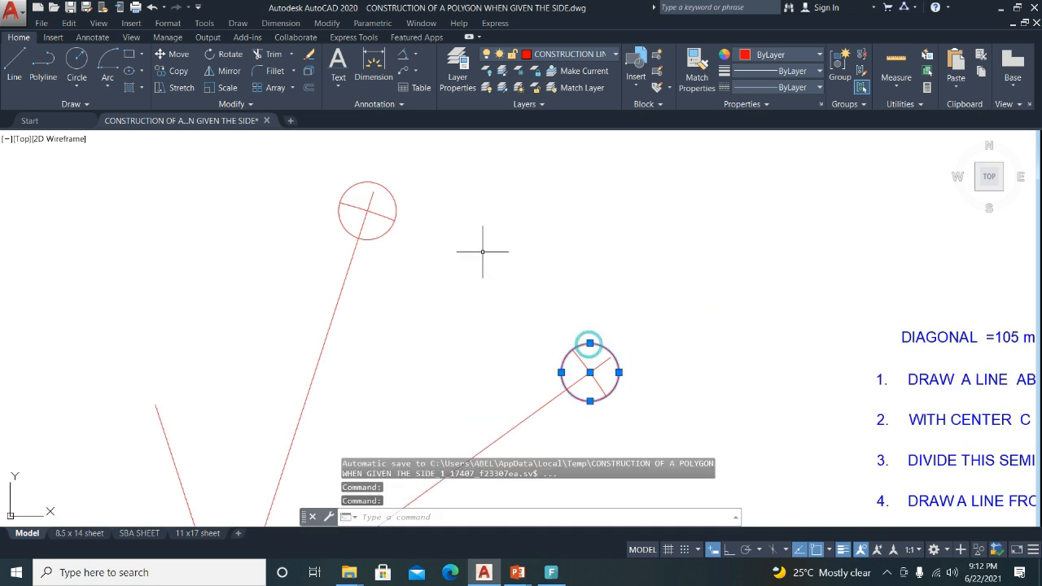
{"action": "left_click", "coordinate": [396, 207]}
{"action": "left_click", "coordinate": [310, 54]}
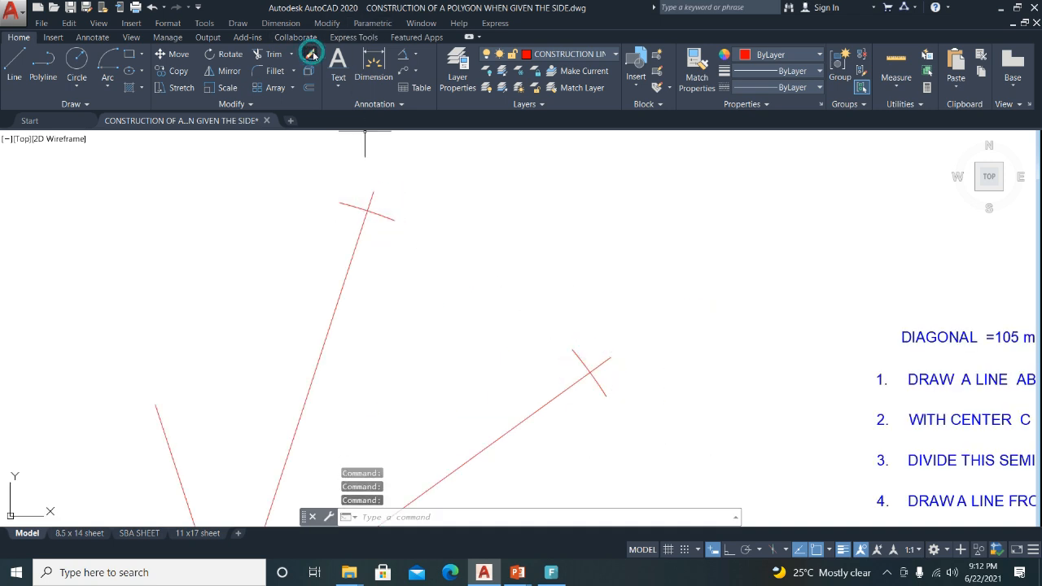
{"action": "scroll", "coordinate": [383, 200], "scroll_direction": "down", "scroll_amount": 2}
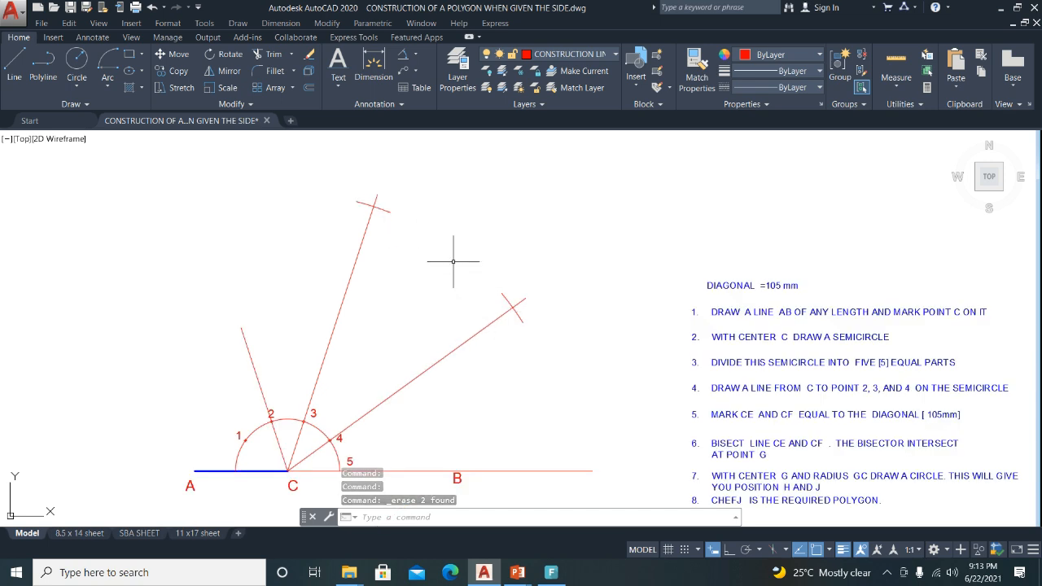
Copy the C label to the marked ends of the two long lines.
{"action": "left_click", "coordinate": [291, 486]}
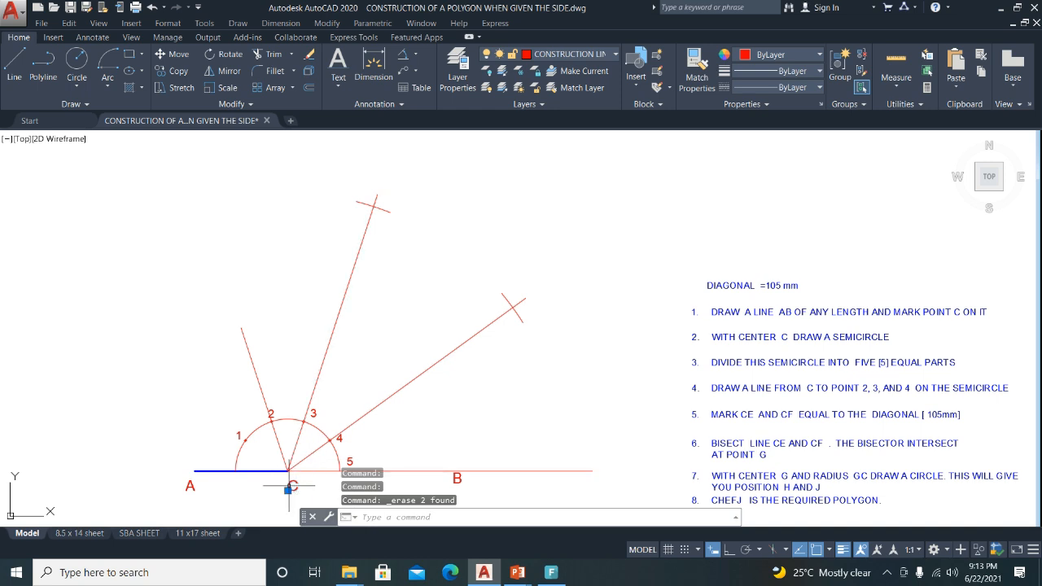
{"action": "left_click", "coordinate": [165, 72]}
{"action": "left_click", "coordinate": [87, 424]}
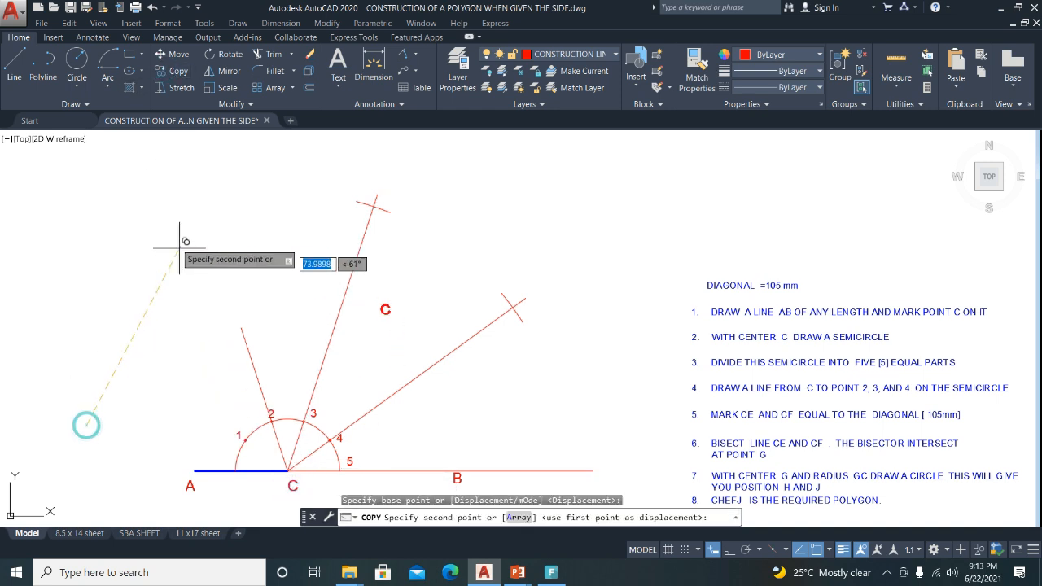
{"action": "left_click", "coordinate": [160, 133]}
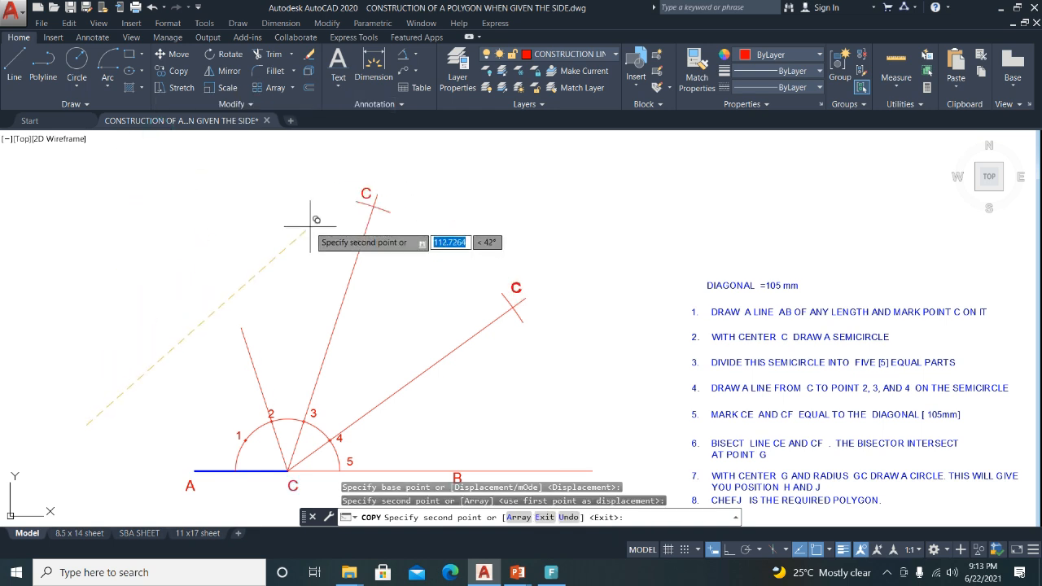
{"action": "key", "text": "Escape"}
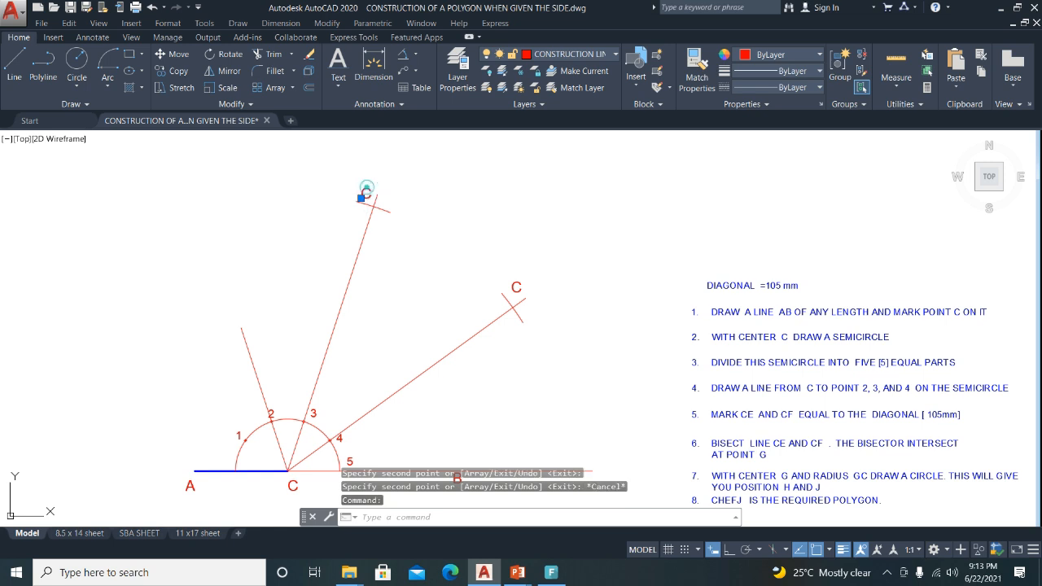
Change the copied labels' text to E on the upper line and F on the right.
{"action": "double_click", "coordinate": [367, 193]}
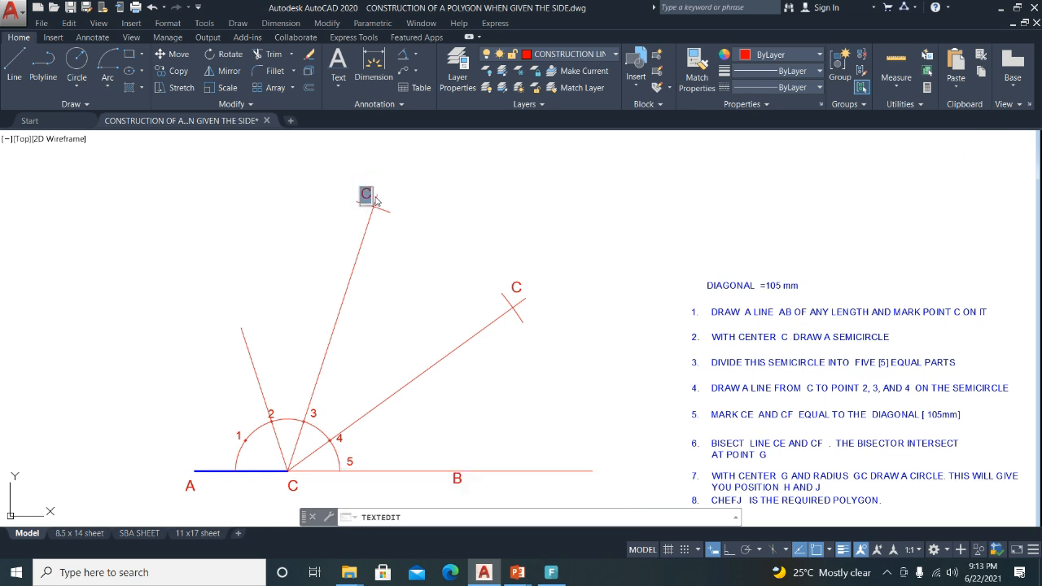
{"action": "left_click", "coordinate": [514, 284]}
{"action": "left_click", "coordinate": [512, 284]}
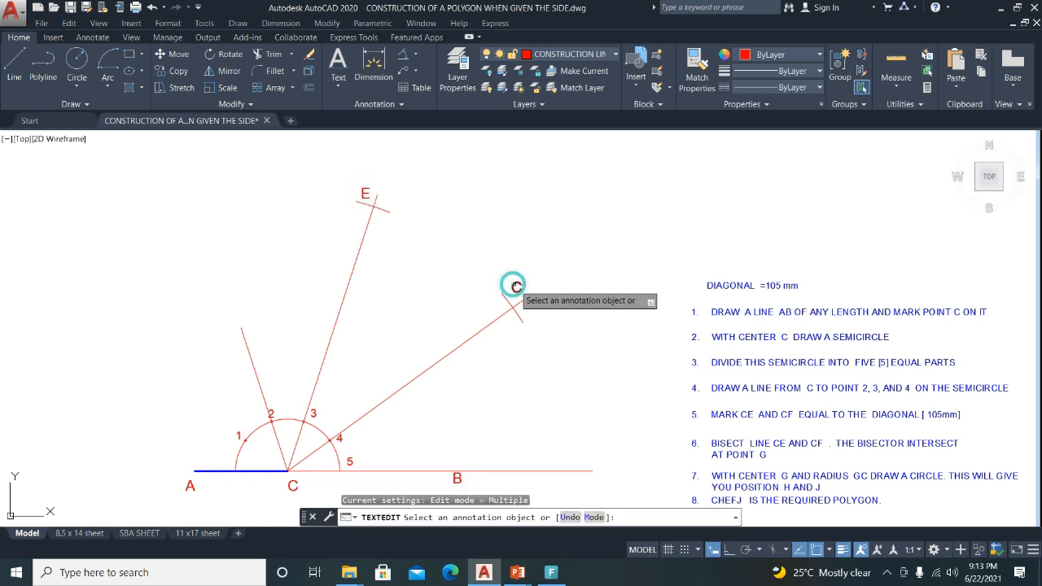
{"action": "left_click", "coordinate": [515, 284]}
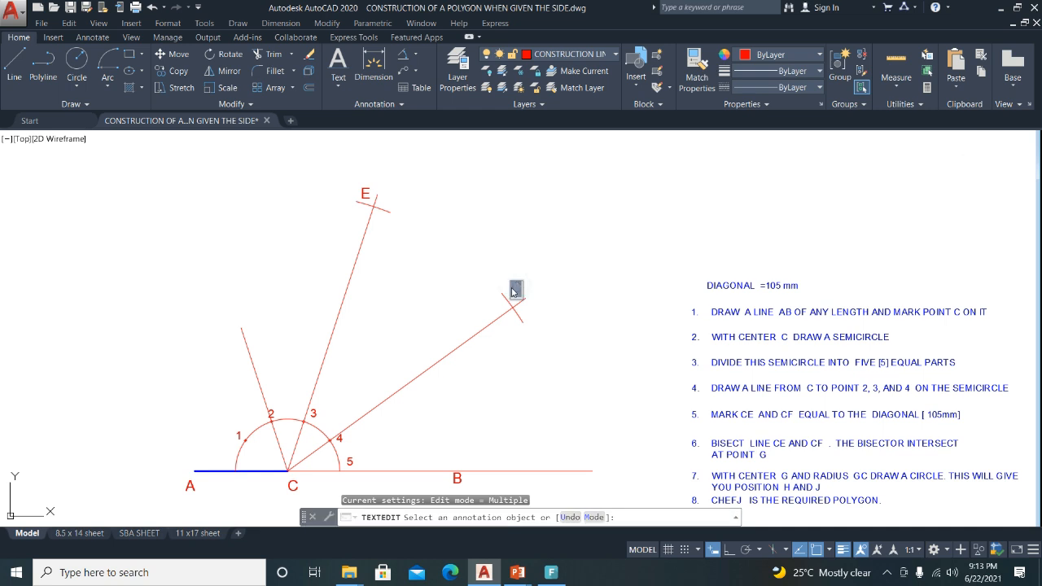
{"action": "left_click", "coordinate": [572, 315]}
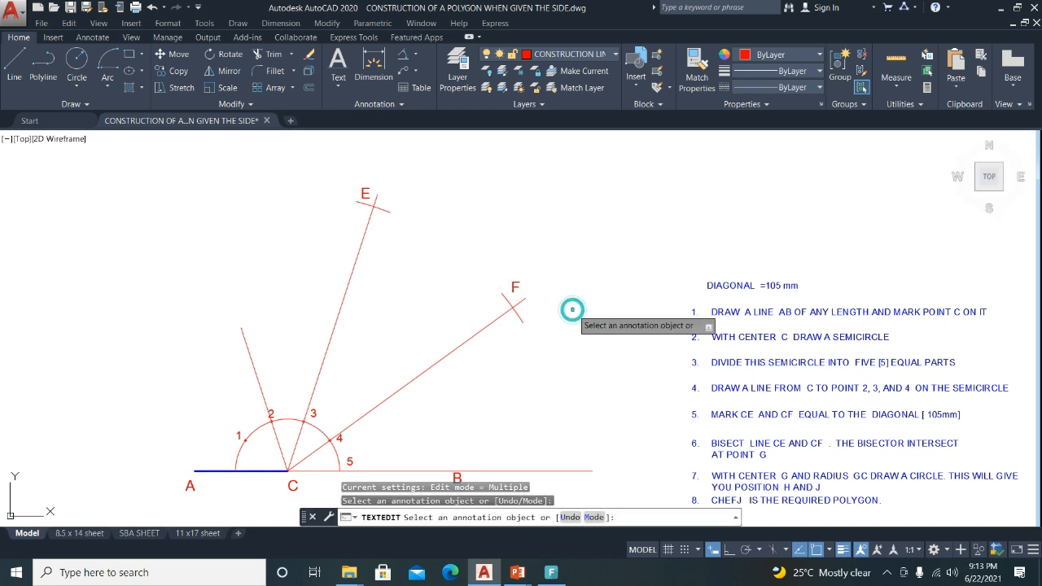
{"action": "scroll", "coordinate": [570, 309], "scroll_direction": "down", "scroll_amount": 2}
{"action": "key", "text": "Escape"}
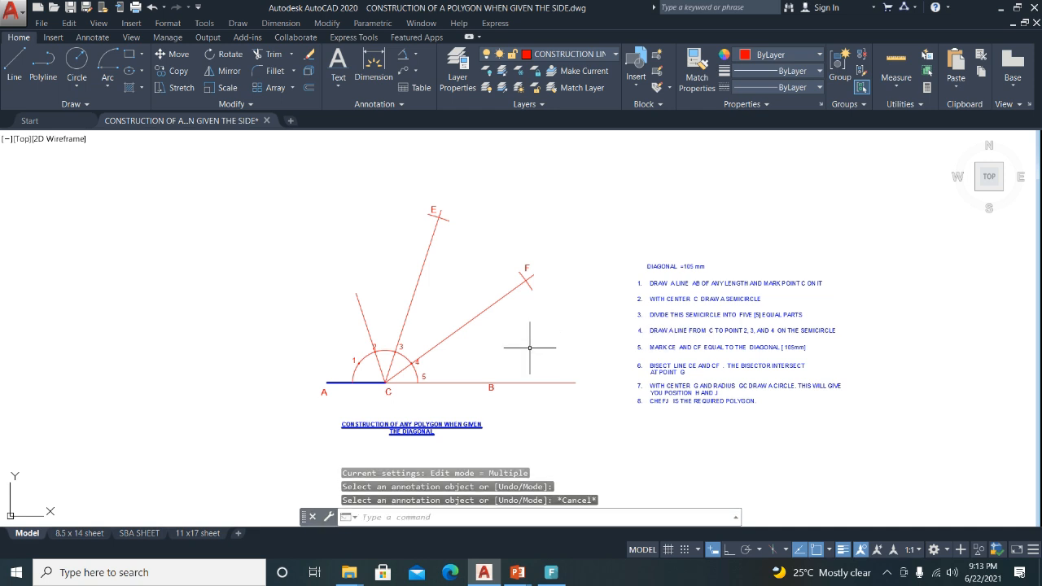
Select label 2 and start moving it, then cancel the move.
{"action": "scroll", "coordinate": [445, 397], "scroll_direction": "up", "scroll_amount": 2}
{"action": "scroll", "coordinate": [346, 338], "scroll_direction": "up", "scroll_amount": 1}
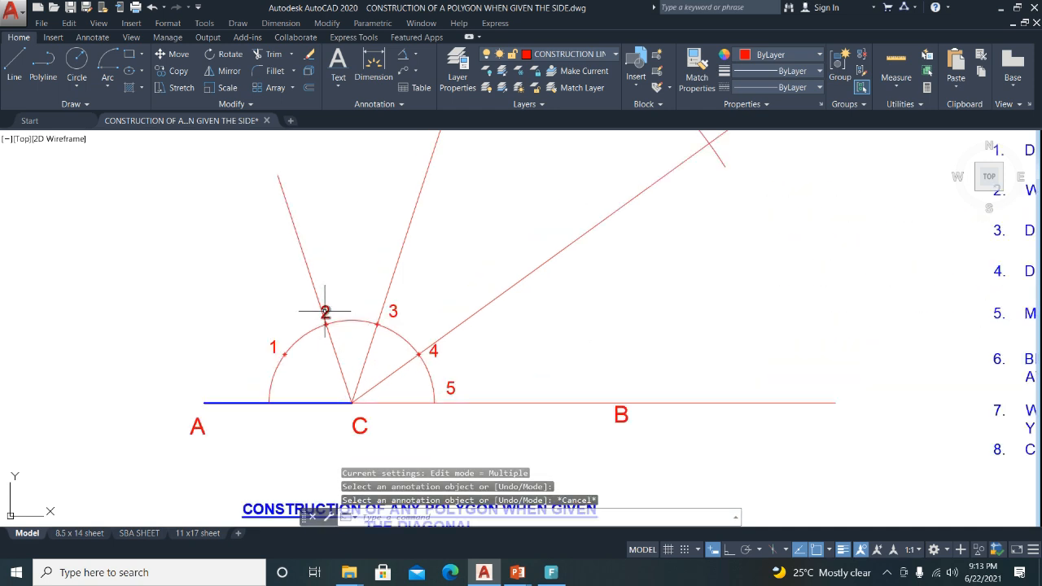
{"action": "scroll", "coordinate": [325, 309], "scroll_direction": "up", "scroll_amount": 1}
{"action": "left_click", "coordinate": [325, 299]}
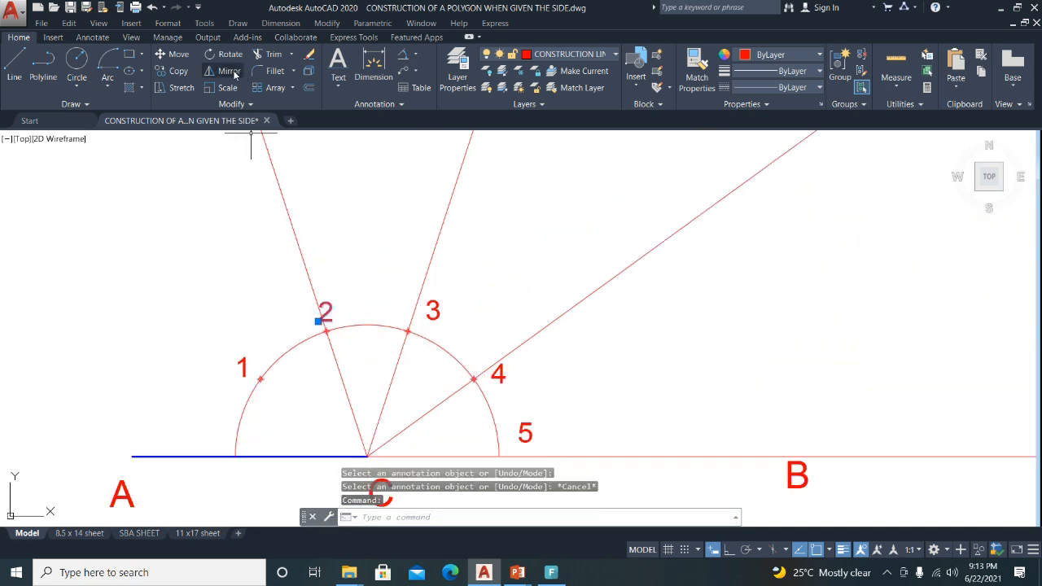
{"action": "left_click", "coordinate": [160, 57]}
{"action": "left_click", "coordinate": [148, 206]}
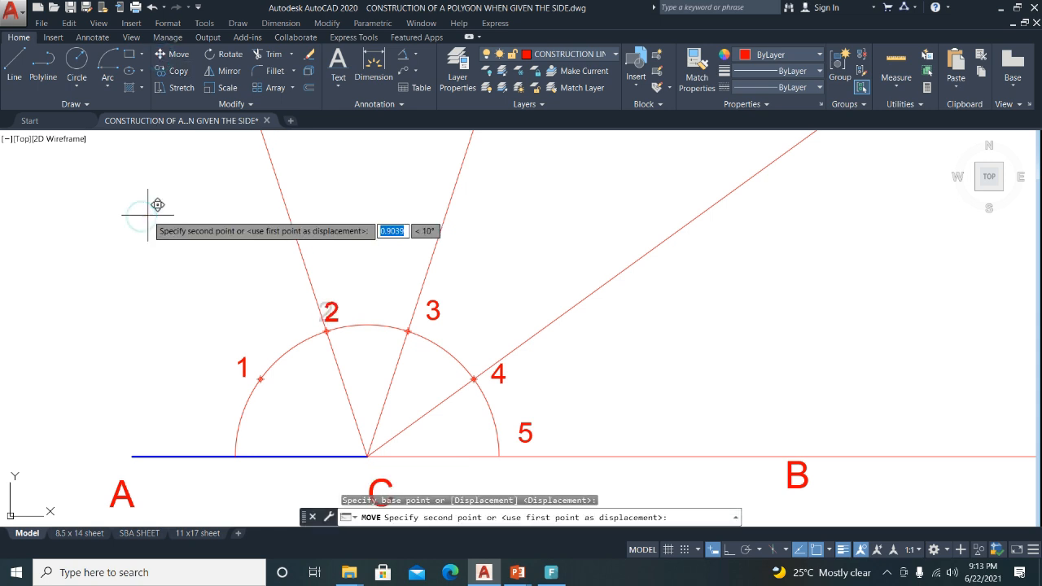
{"action": "key", "text": "Escape"}
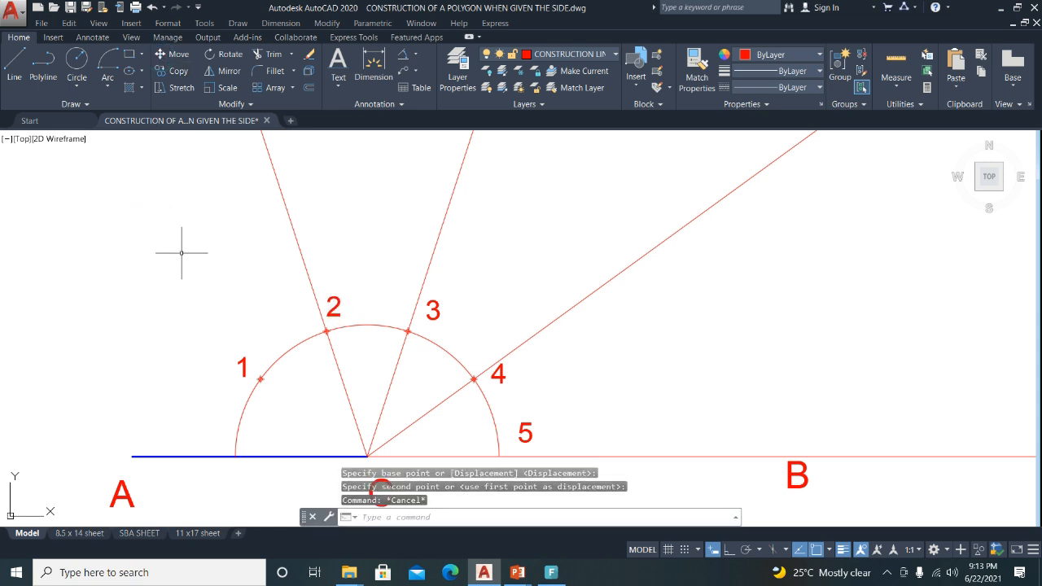
Put labels 1, A, 5 and 4 on the LETTERING layer so they turn blue.
{"action": "scroll", "coordinate": [225, 307], "scroll_direction": "down", "scroll_amount": 2}
{"action": "left_click", "coordinate": [236, 346]}
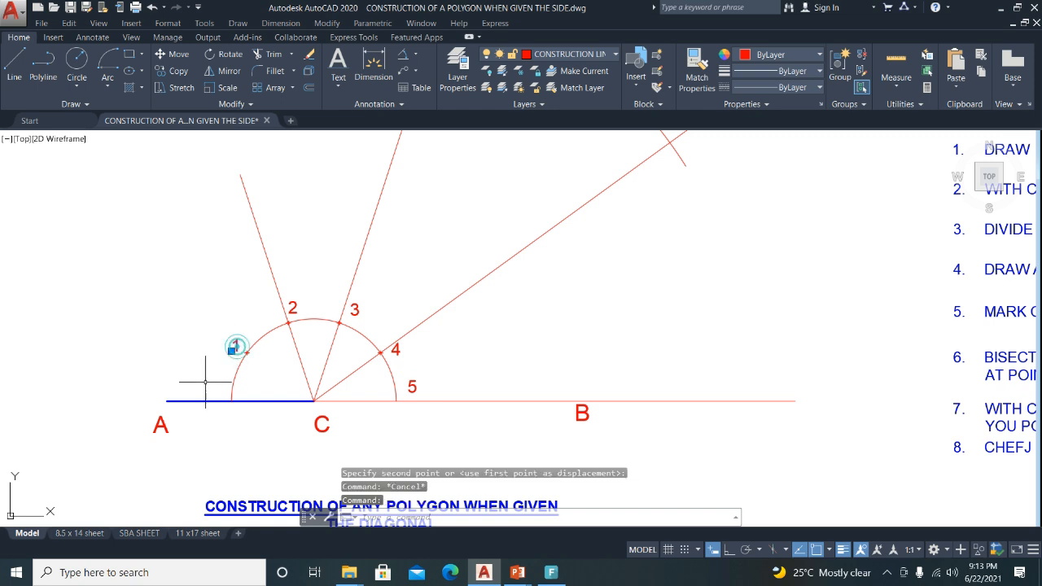
{"action": "left_click", "coordinate": [157, 426]}
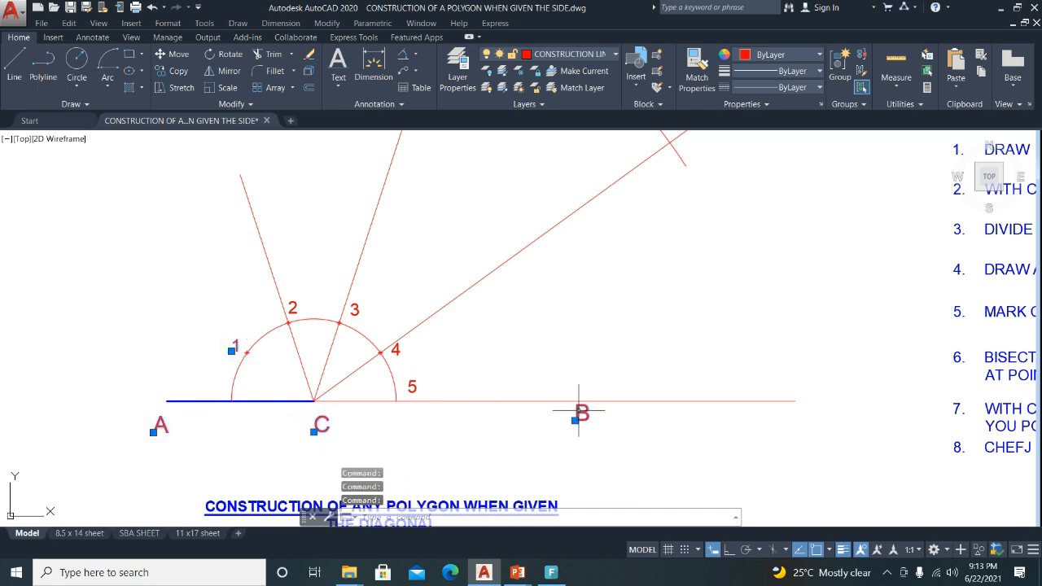
{"action": "left_click", "coordinate": [415, 384]}
{"action": "left_click", "coordinate": [397, 349]}
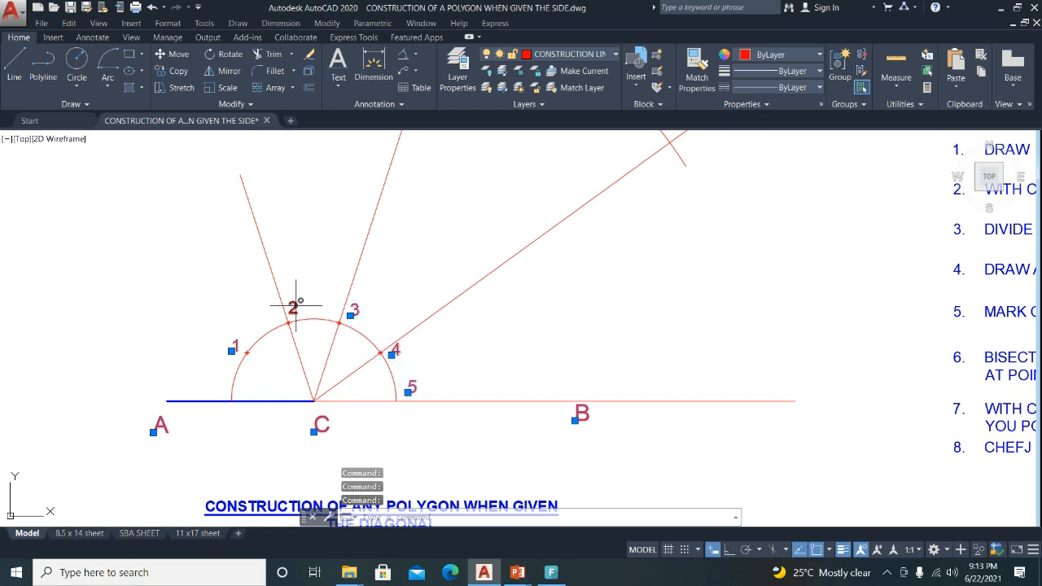
{"action": "scroll", "coordinate": [295, 307], "scroll_direction": "down", "scroll_amount": 4}
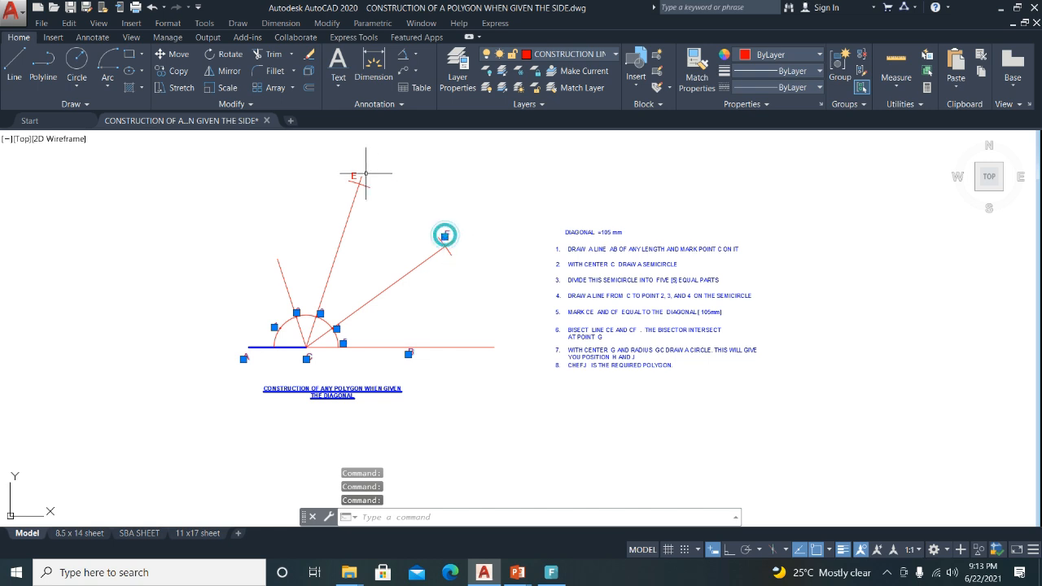
{"action": "left_click", "coordinate": [615, 55]}
{"action": "left_click", "coordinate": [533, 202]}
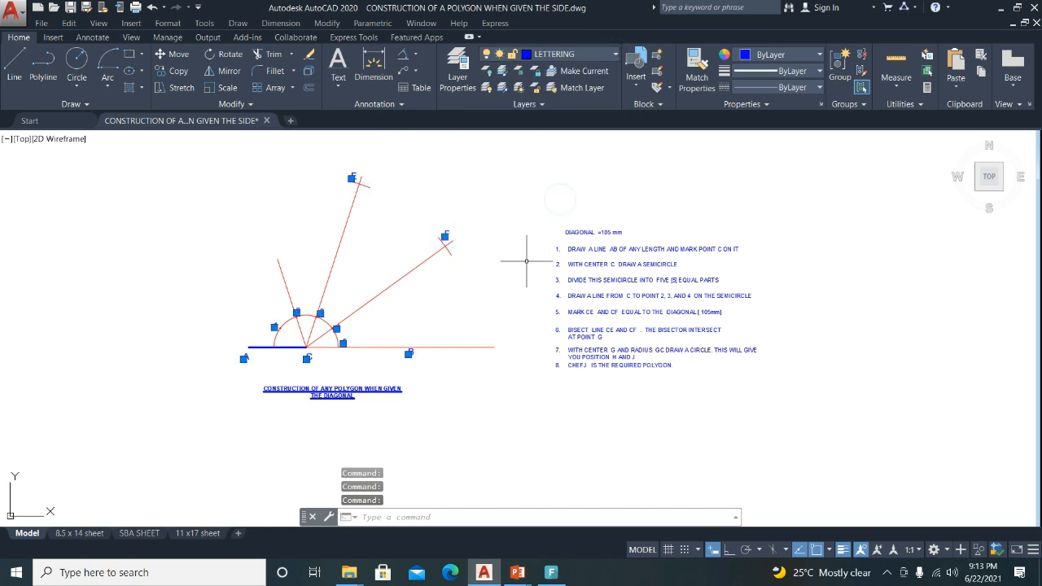
{"action": "key", "text": "Escape"}
{"action": "scroll", "coordinate": [325, 227], "scroll_direction": "up", "scroll_amount": 3}
{"action": "middle_click_drag", "start_coordinate": [866, 361], "coordinate": [782, 342]}
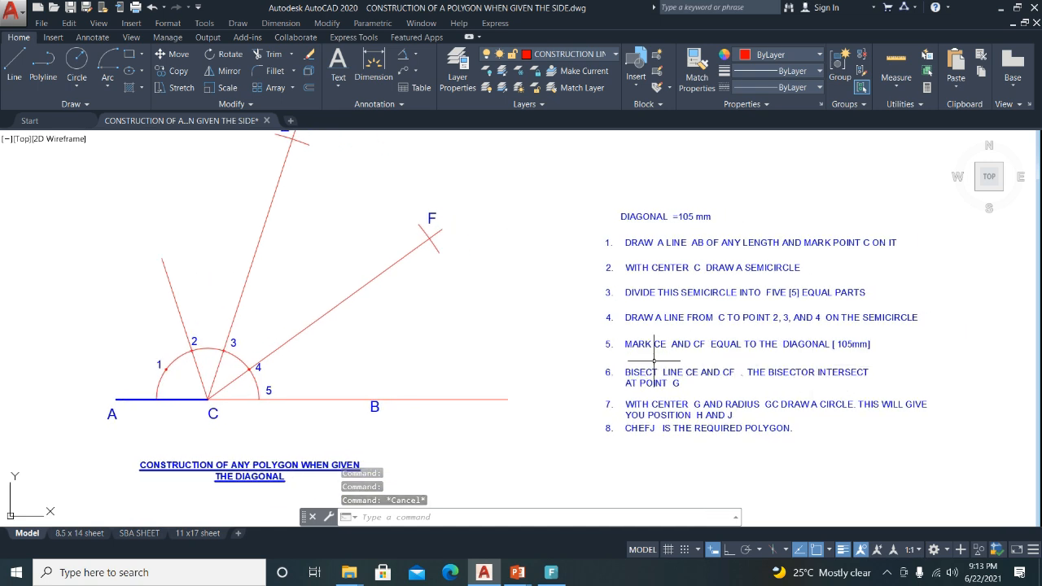
{"action": "middle_click_drag", "start_coordinate": [263, 284], "coordinate": [302, 330]}
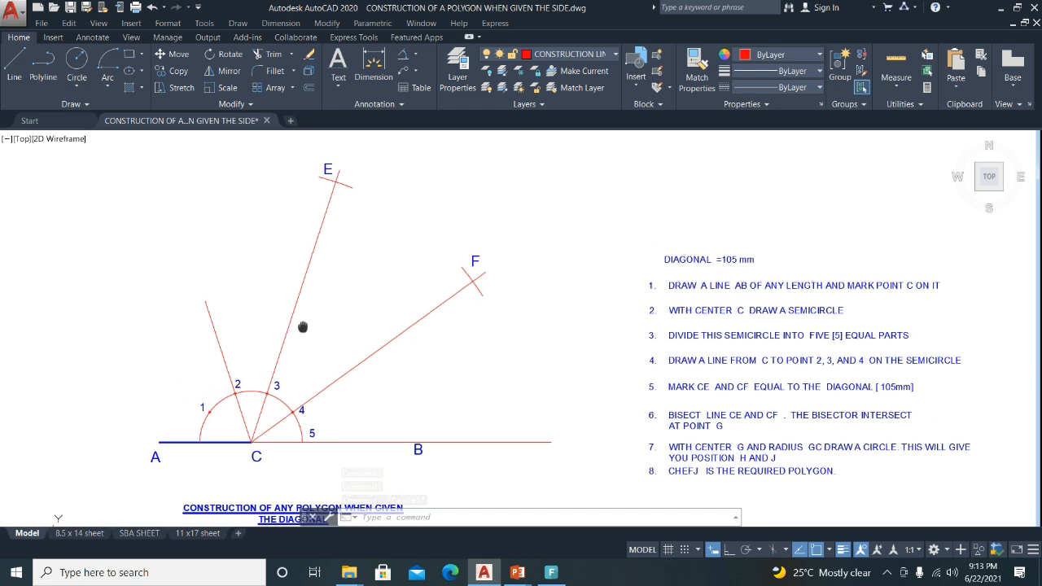
{"action": "left_click", "coordinate": [285, 333]}
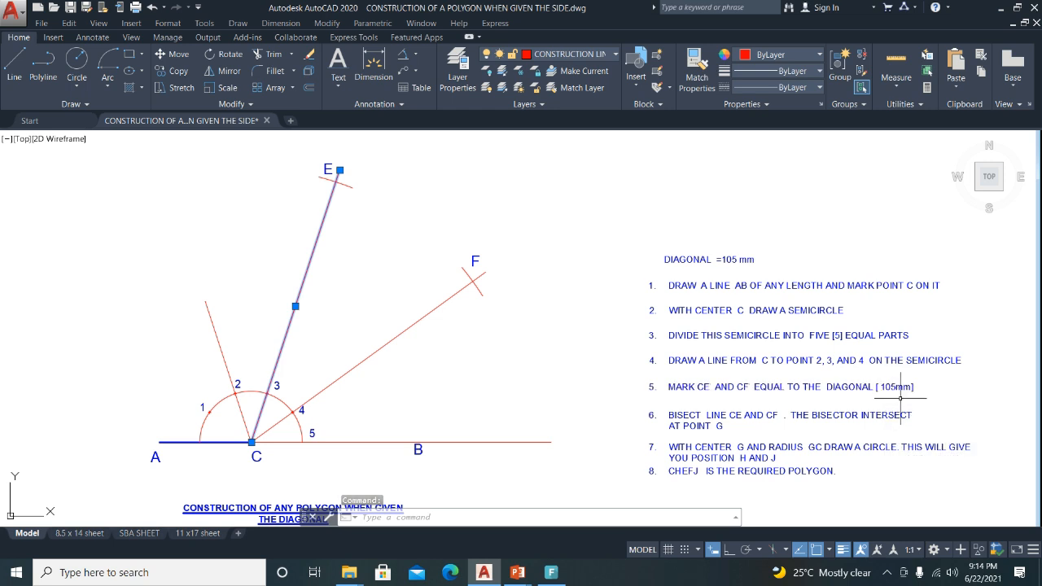
{"action": "left_click", "coordinate": [417, 319]}
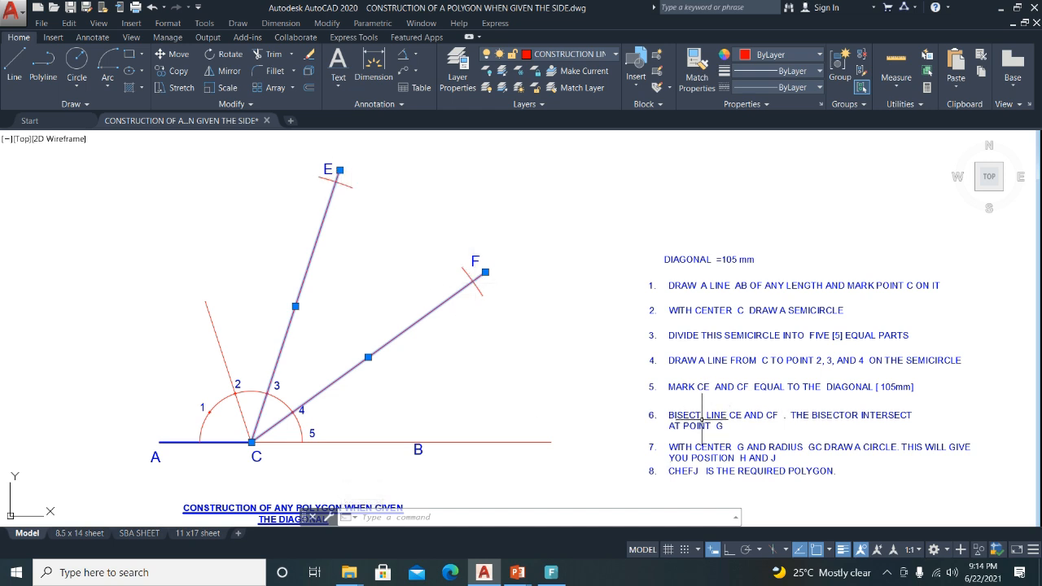
{"action": "left_click", "coordinate": [690, 417]}
{"action": "scroll", "coordinate": [798, 415], "scroll_direction": "up", "scroll_amount": 2}
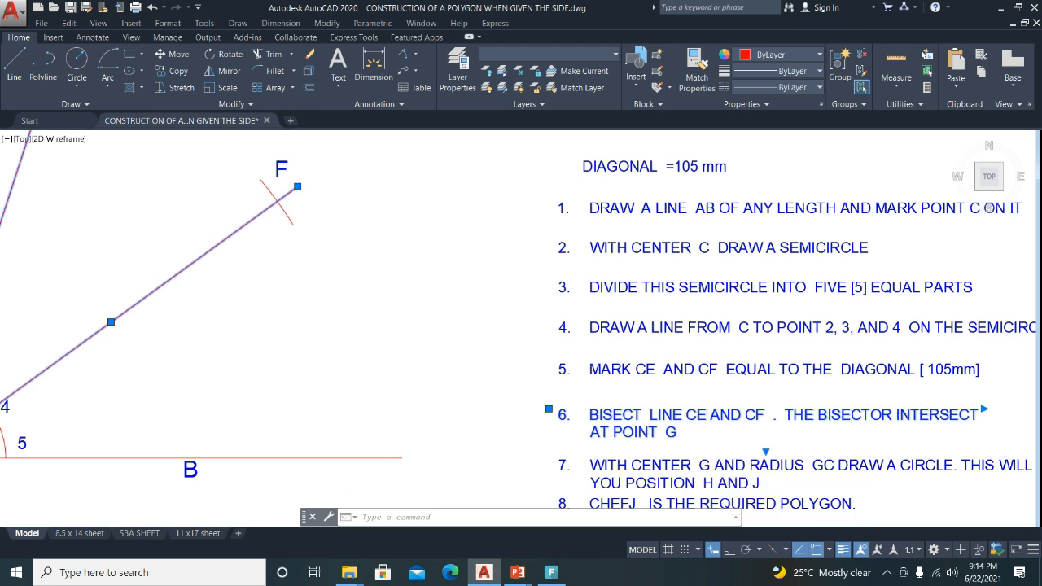
{"action": "scroll", "coordinate": [474, 291], "scroll_direction": "down", "scroll_amount": 2}
{"action": "key", "text": "Escape"}
{"action": "key", "text": "Escape"}
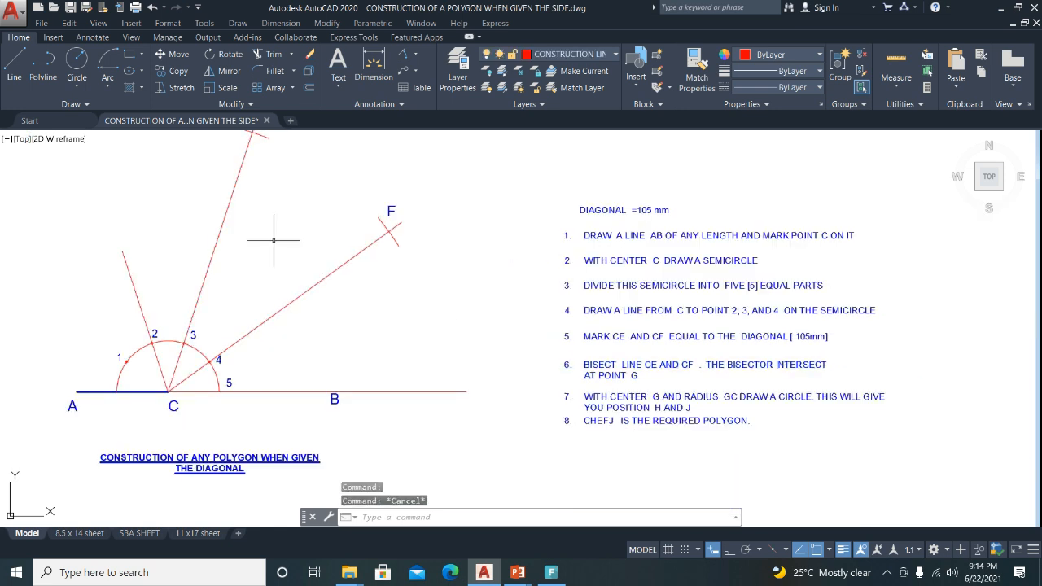
{"action": "middle_click_drag", "start_coordinate": [273, 241], "coordinate": [407, 270]}
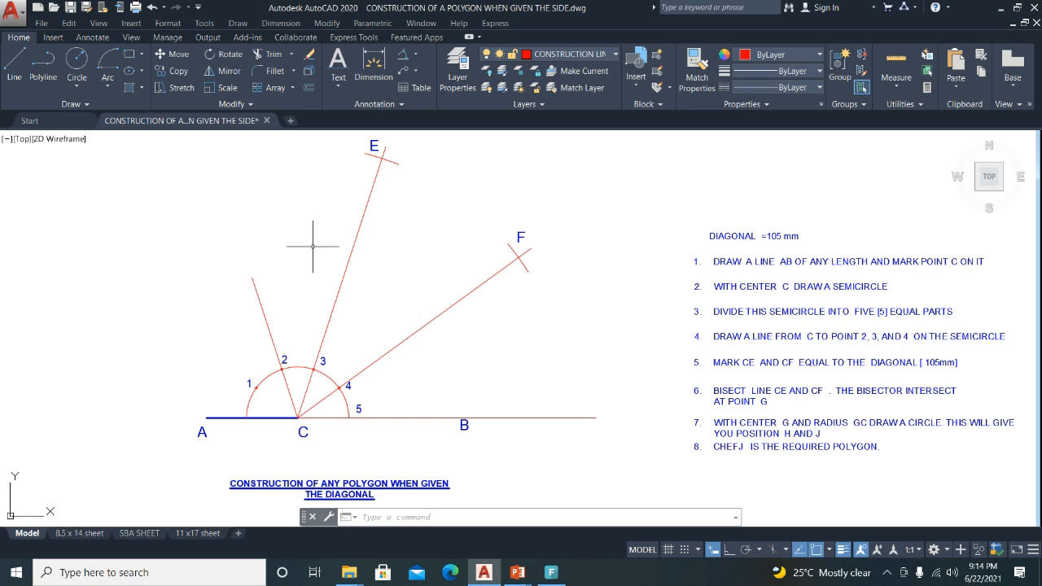
Draw a 105 mm circle centred on point C.
{"action": "left_click", "coordinate": [75, 60]}
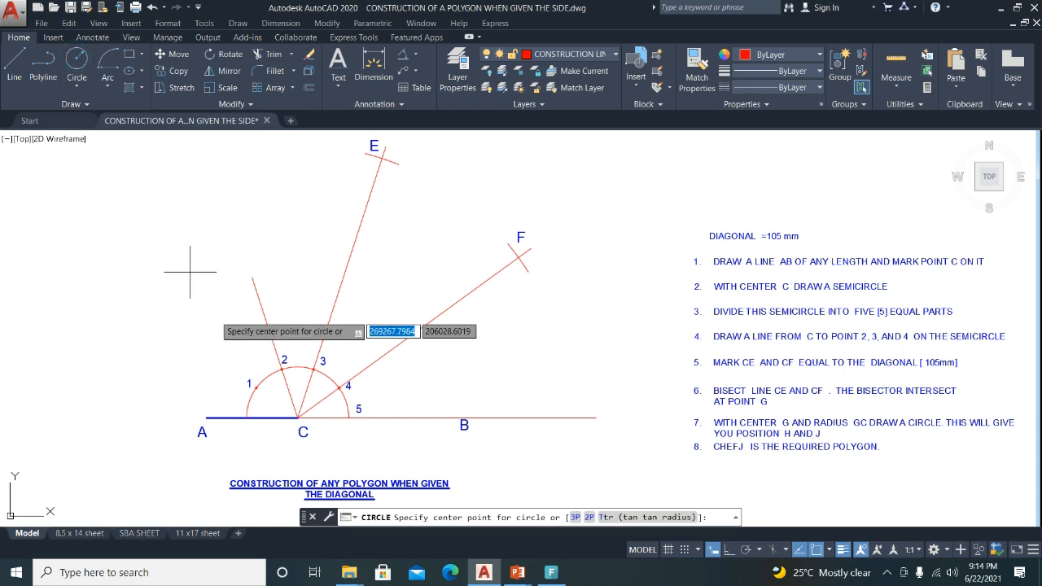
{"action": "left_click", "coordinate": [296, 415]}
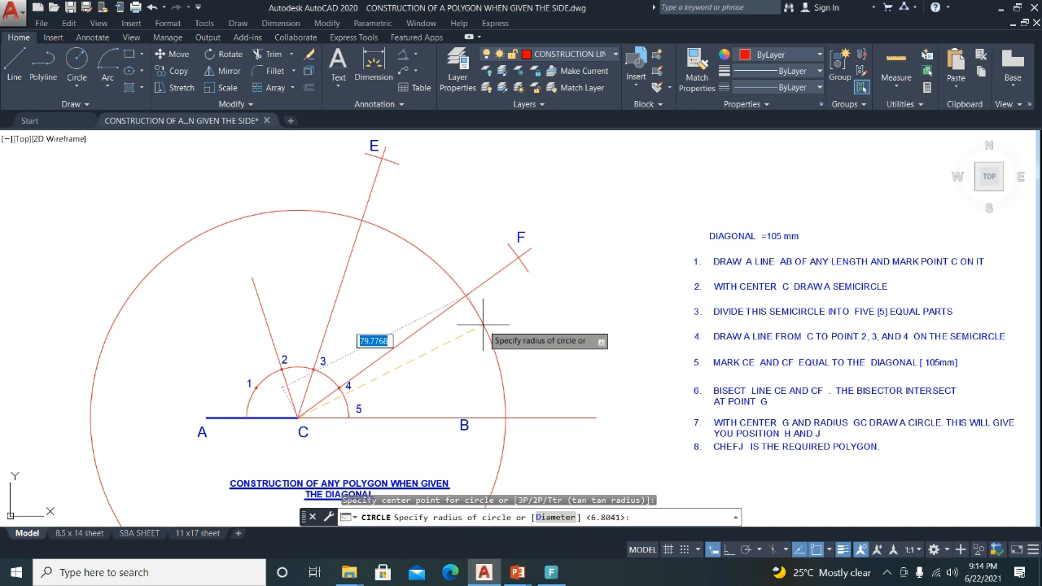
{"action": "left_click", "coordinate": [478, 322]}
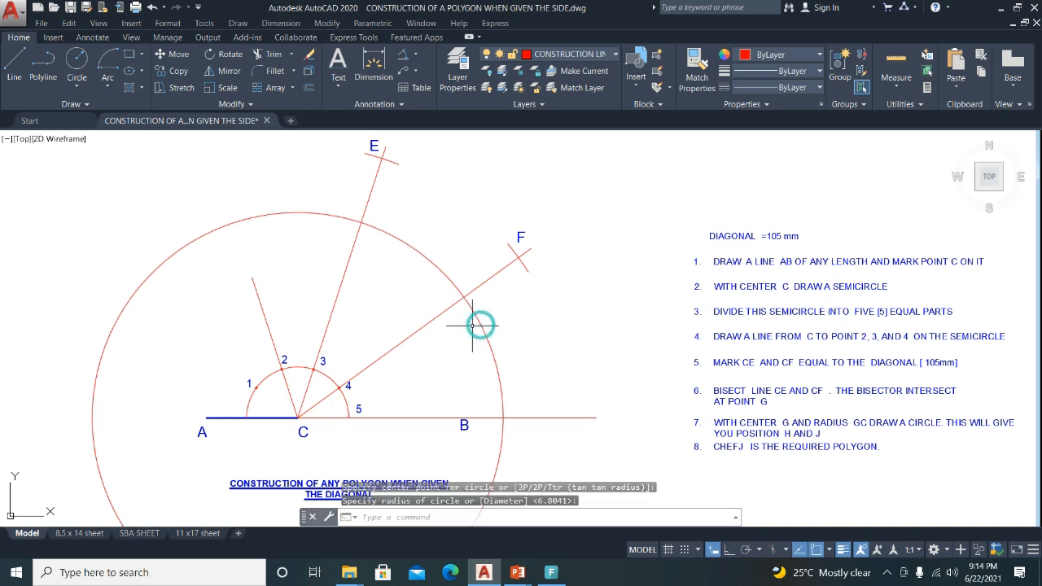
Copy the circle from C so a duplicate is centred on point F.
{"action": "left_click", "coordinate": [476, 316]}
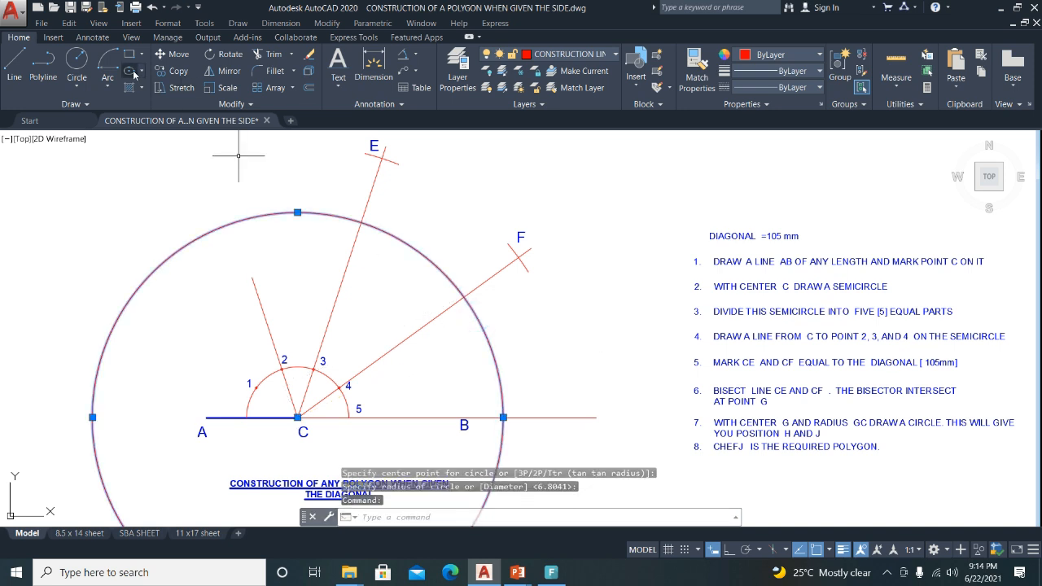
{"action": "left_click", "coordinate": [164, 74]}
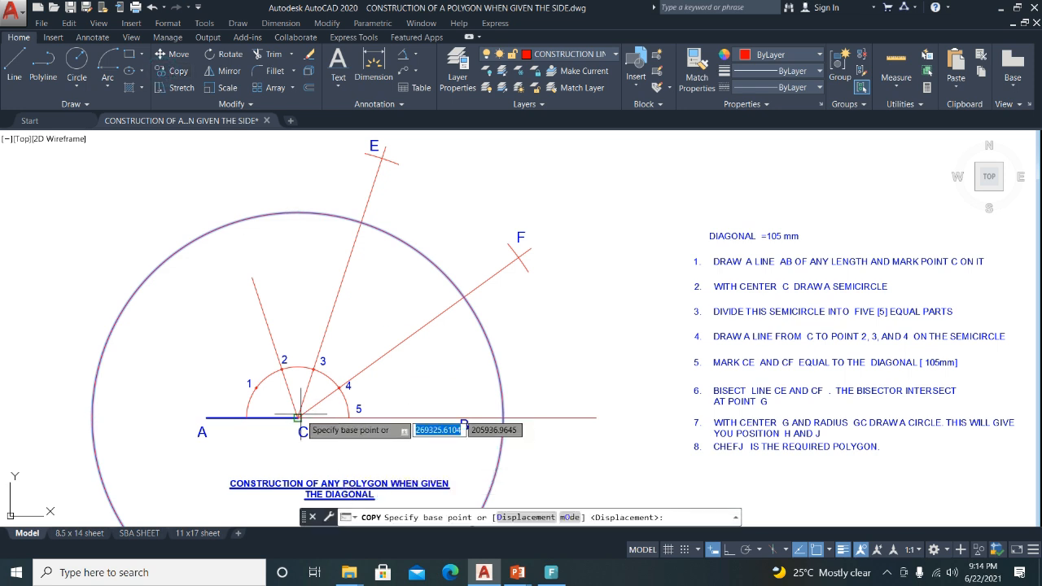
{"action": "left_click", "coordinate": [298, 417]}
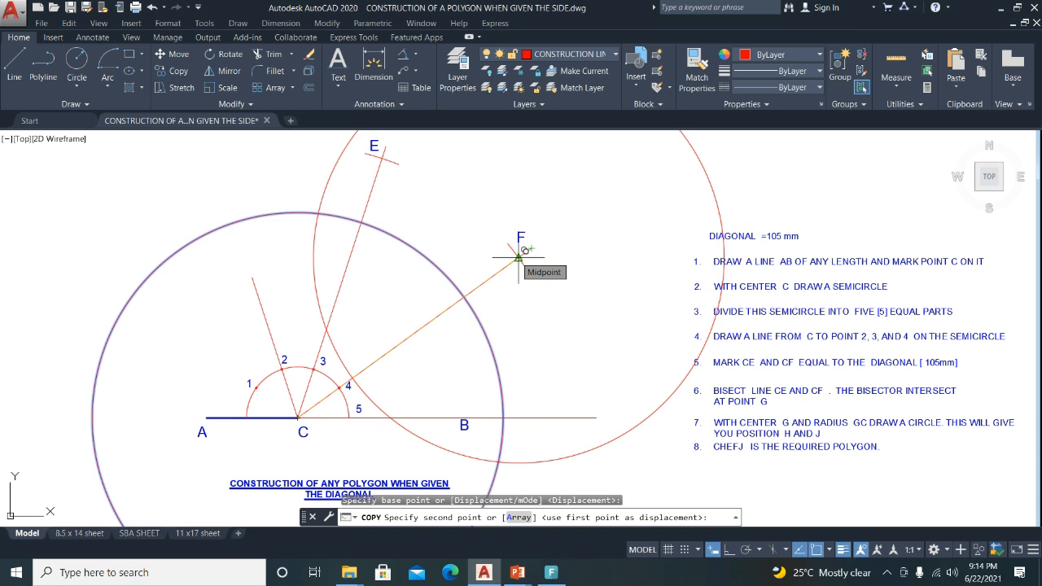
{"action": "scroll", "coordinate": [519, 257], "scroll_direction": "up", "scroll_amount": 5}
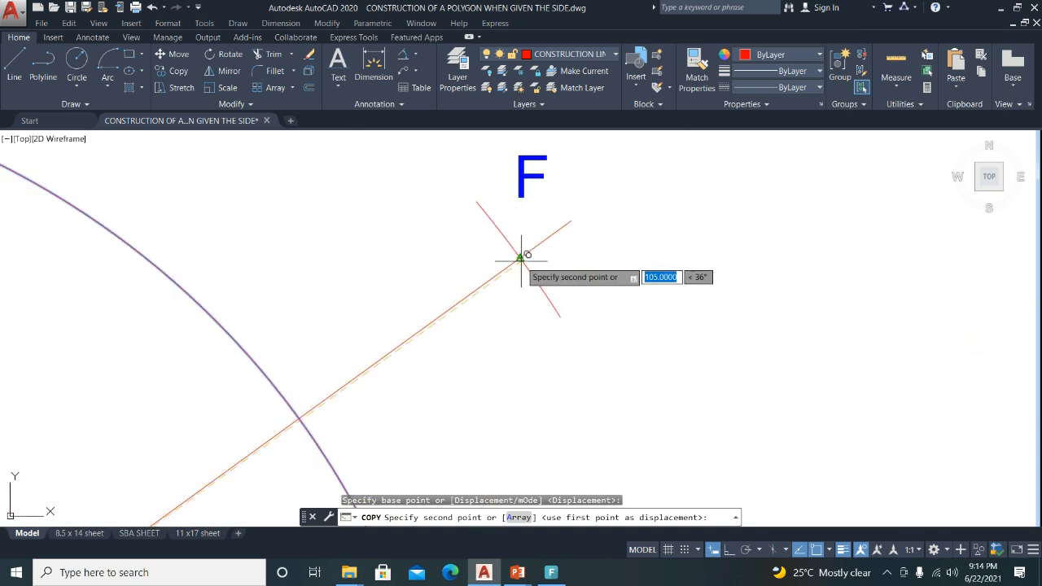
{"action": "left_click", "coordinate": [518, 257]}
{"action": "scroll", "coordinate": [519, 256], "scroll_direction": "down", "scroll_amount": 5}
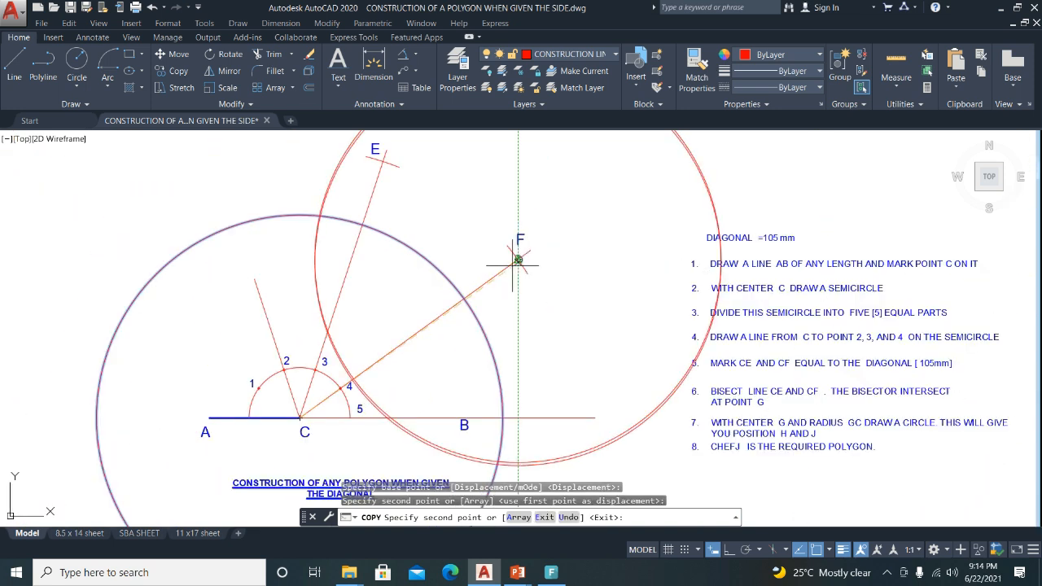
{"action": "scroll", "coordinate": [515, 260], "scroll_direction": "down", "scroll_amount": 2}
{"action": "key", "text": "Escape"}
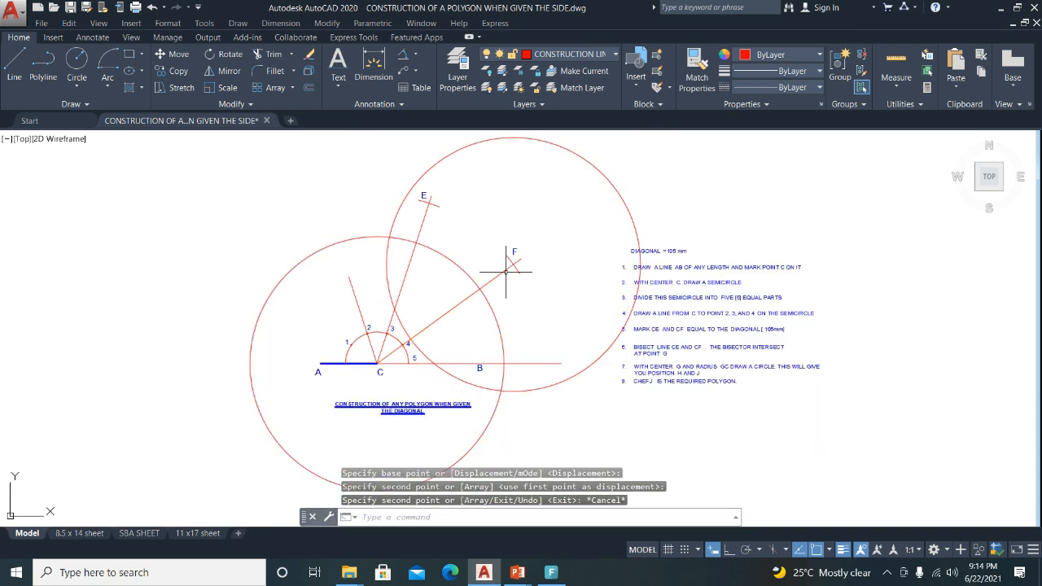
Draw a line from the circles' lower intersection to their upper intersection.
{"action": "left_click", "coordinate": [15, 66]}
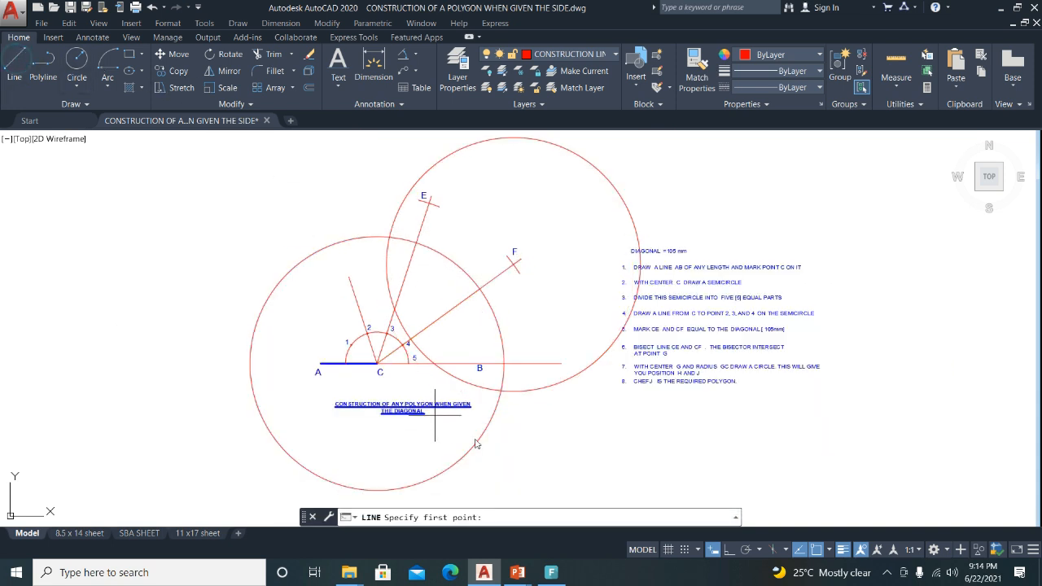
{"action": "left_click", "coordinate": [501, 391]}
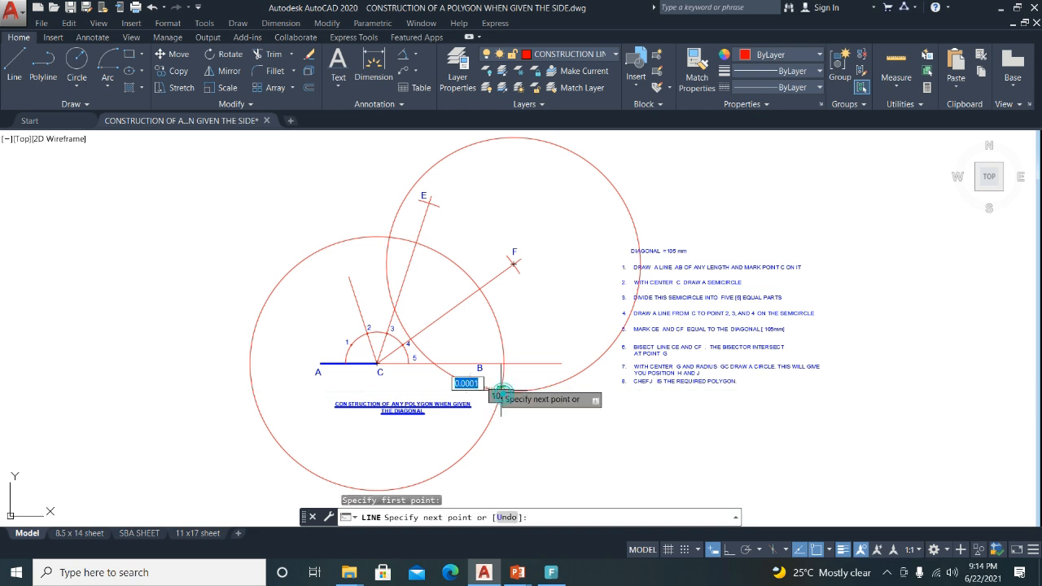
{"action": "left_click", "coordinate": [389, 237]}
{"action": "key", "text": "Return"}
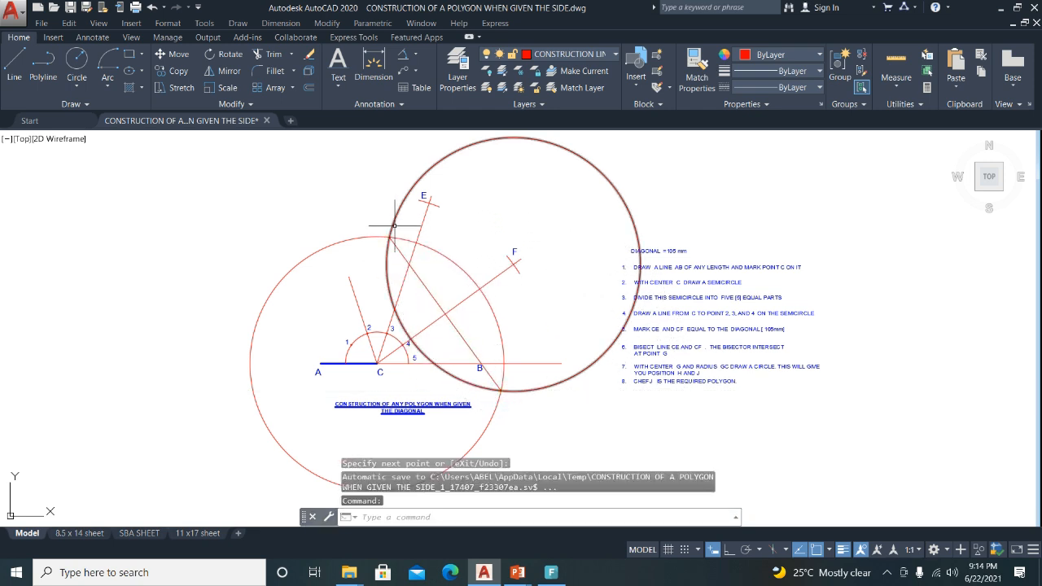
Lengthen the bisector line past both its top and bottom ends.
{"action": "scroll", "coordinate": [387, 260], "scroll_direction": "up", "scroll_amount": 4}
{"action": "left_click", "coordinate": [386, 271]}
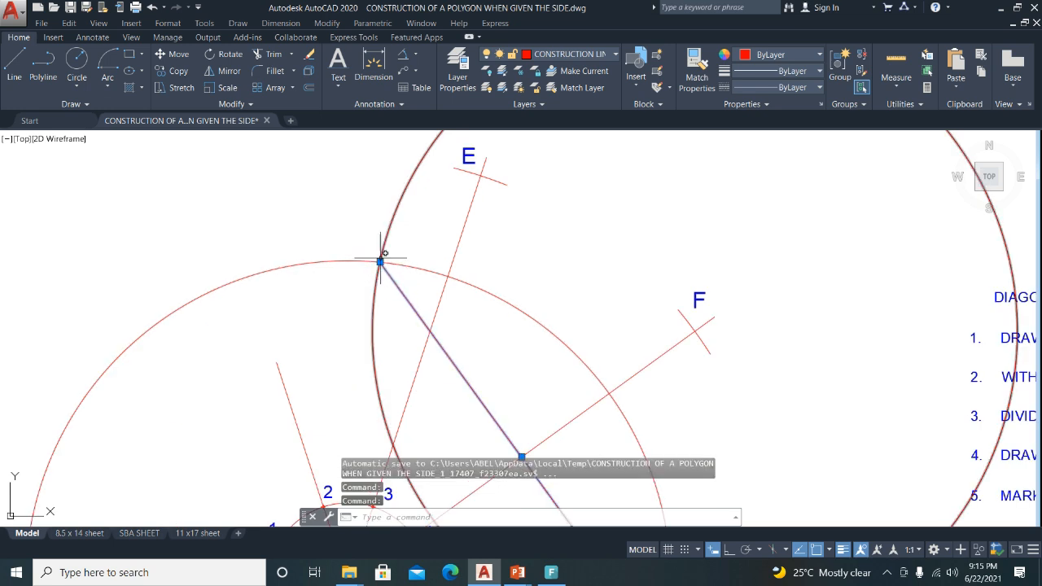
{"action": "mouse_move", "coordinate": [379, 262]}
{"action": "left_click", "coordinate": [413, 293]}
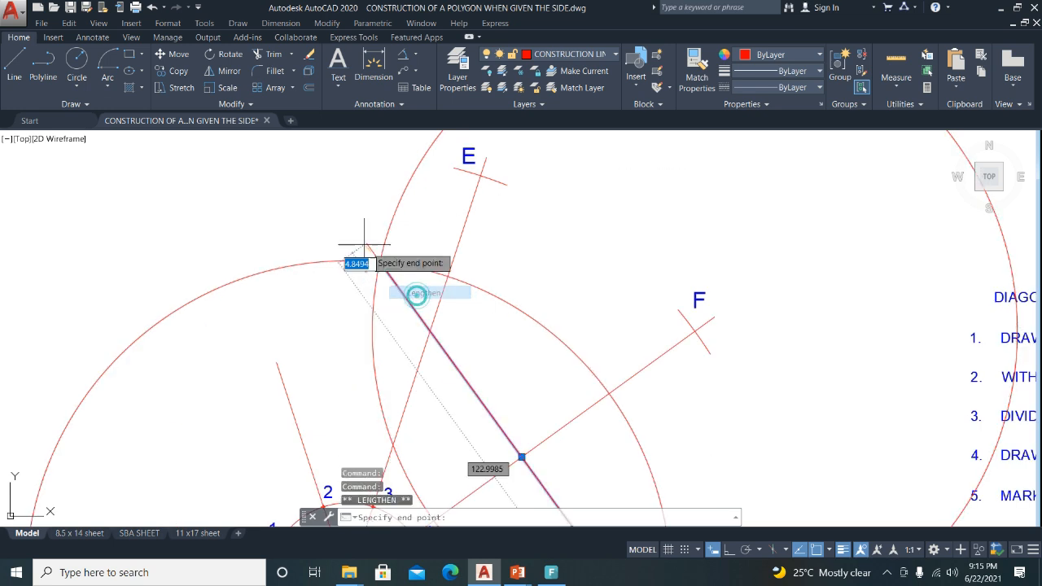
{"action": "left_click", "coordinate": [334, 208]}
{"action": "scroll", "coordinate": [334, 208], "scroll_direction": "down", "scroll_amount": 4}
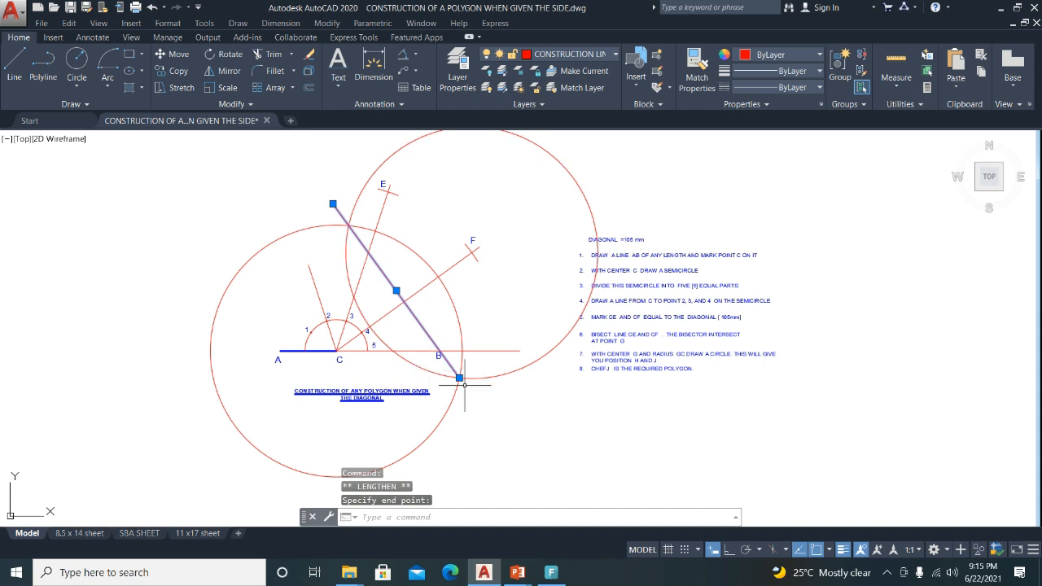
{"action": "mouse_move", "coordinate": [461, 376]}
{"action": "left_click", "coordinate": [506, 412]}
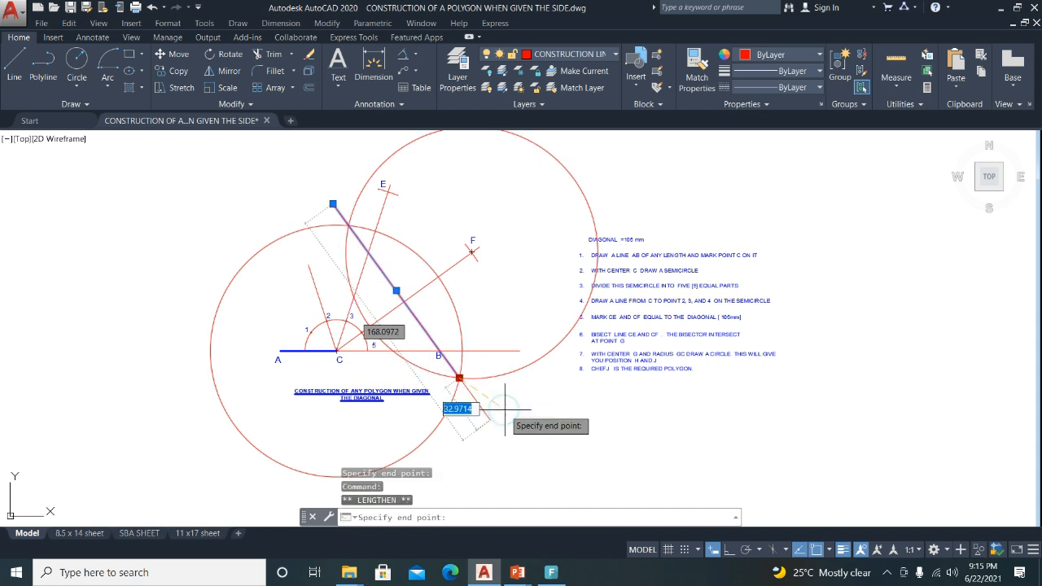
{"action": "left_click", "coordinate": [489, 393]}
{"action": "key", "text": "Escape"}
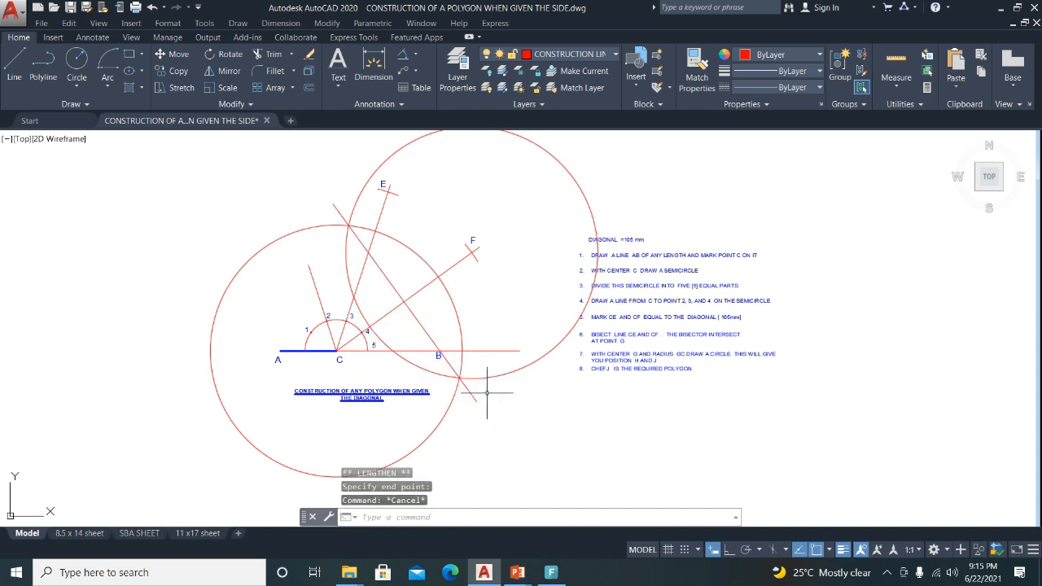
{"action": "left_click", "coordinate": [160, 75]}
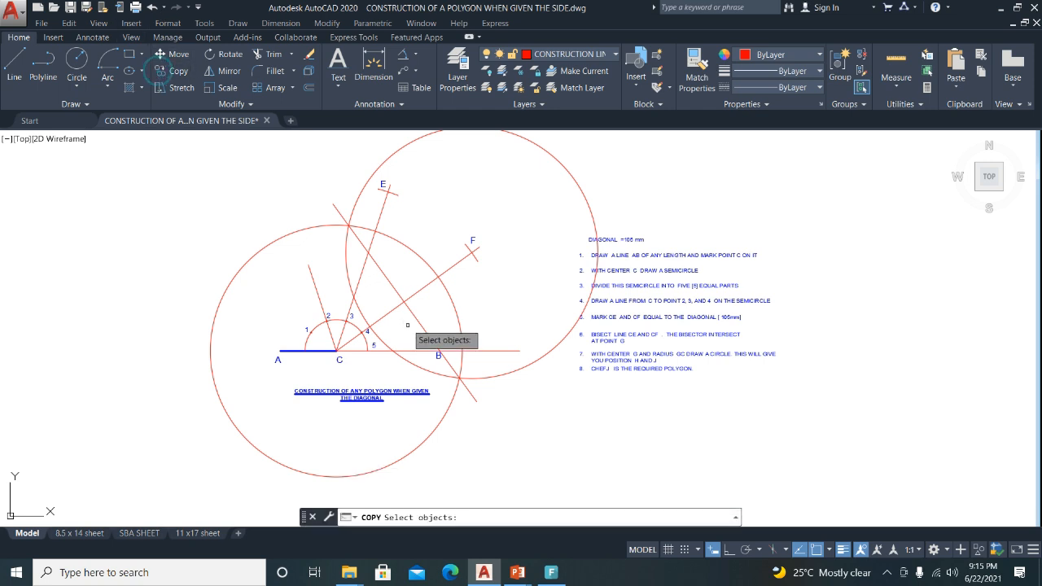
Draw a small marker circle where the bisector crosses the arc near B.
{"action": "key", "text": "Escape"}
{"action": "left_click", "coordinate": [78, 59]}
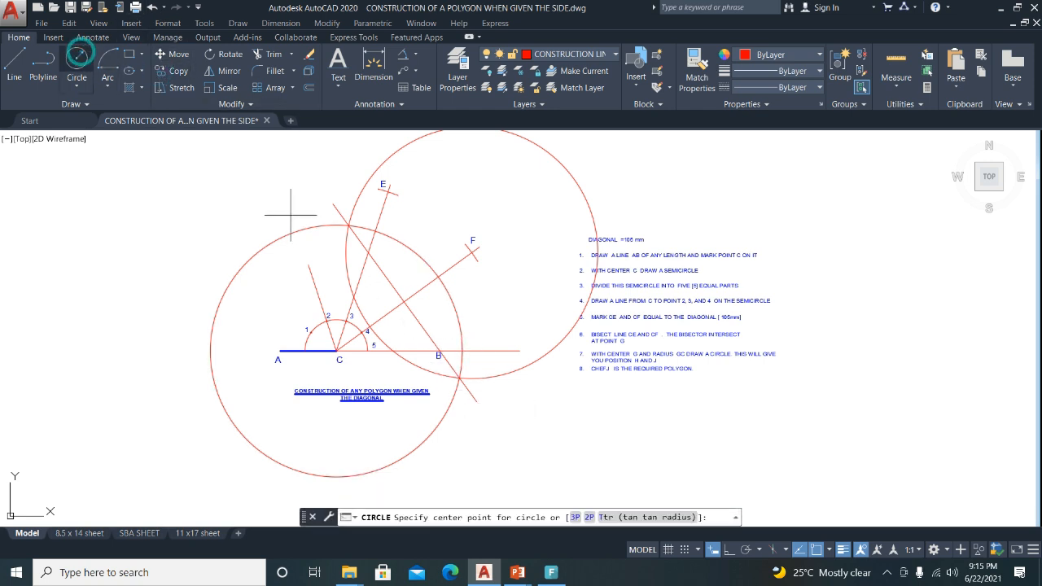
{"action": "scroll", "coordinate": [461, 389], "scroll_direction": "up", "scroll_amount": 4}
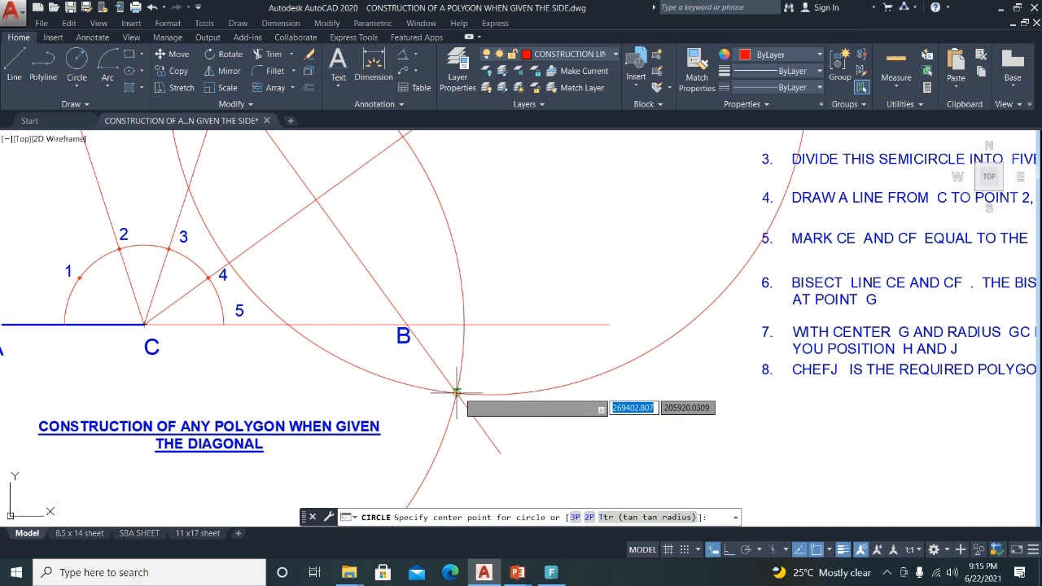
{"action": "left_click", "coordinate": [459, 391]}
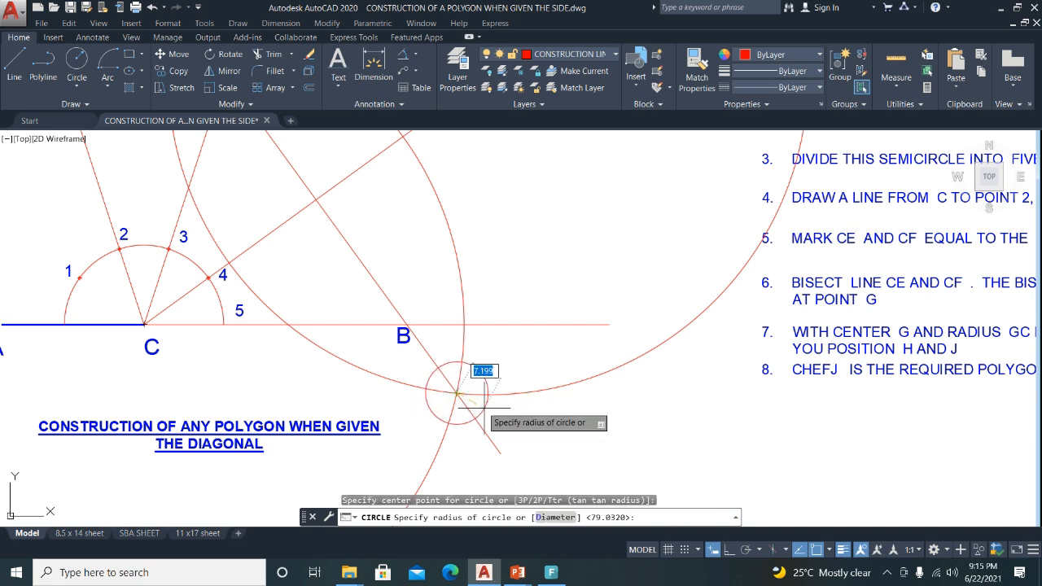
{"action": "left_click", "coordinate": [485, 410]}
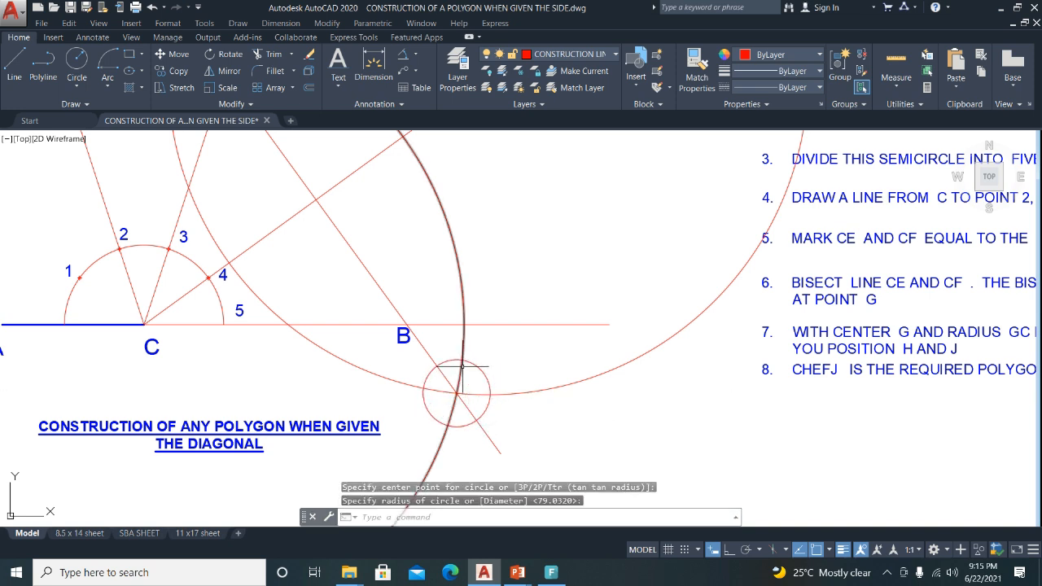
Copy the marker circle to where the bisector meets the arc near E.
{"action": "left_click", "coordinate": [469, 359]}
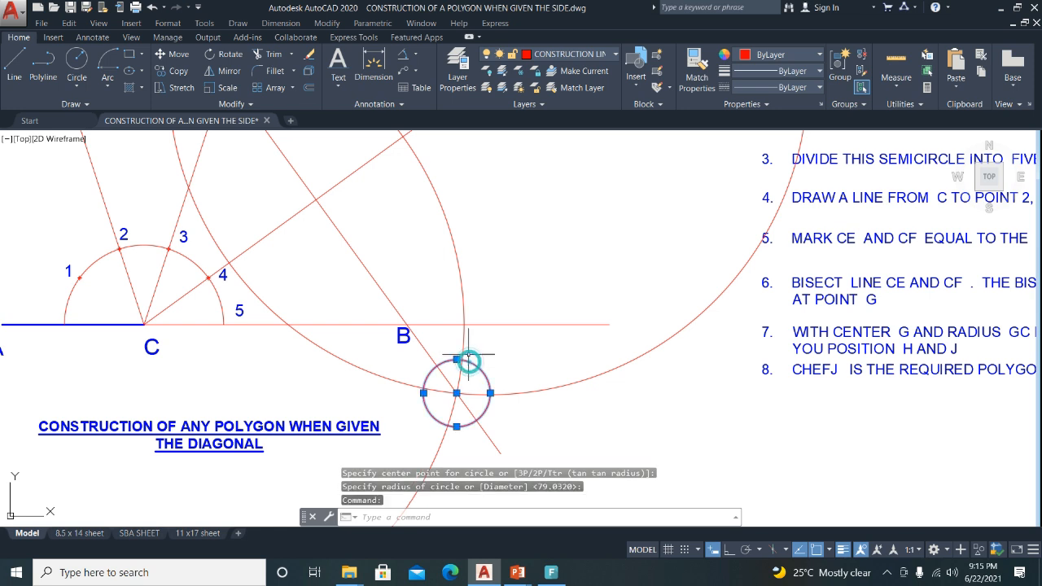
{"action": "left_click", "coordinate": [171, 71]}
{"action": "left_click", "coordinate": [457, 393]}
{"action": "scroll", "coordinate": [460, 396], "scroll_direction": "down", "scroll_amount": 2}
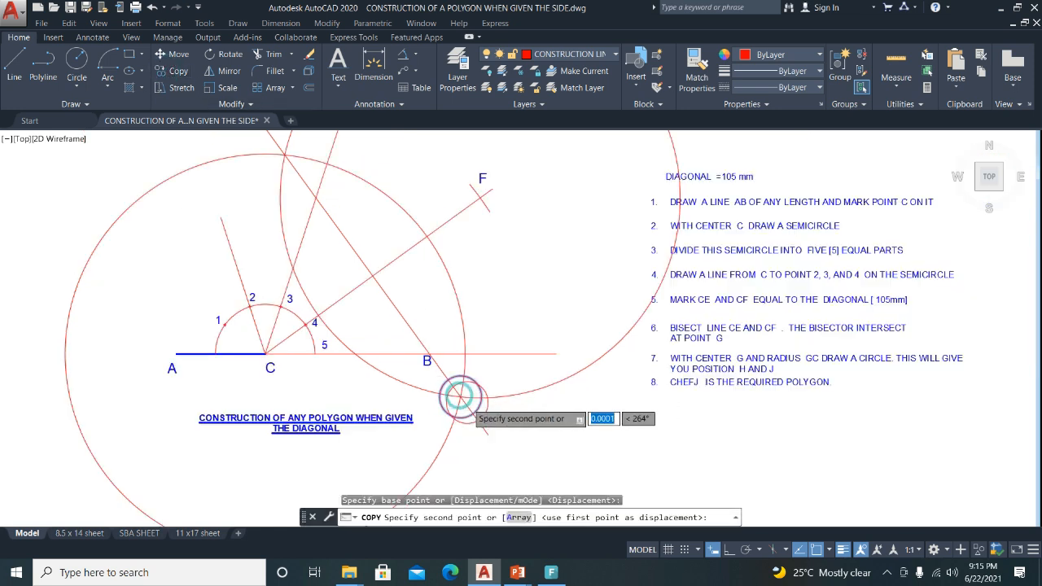
{"action": "scroll", "coordinate": [371, 261], "scroll_direction": "up", "scroll_amount": 2}
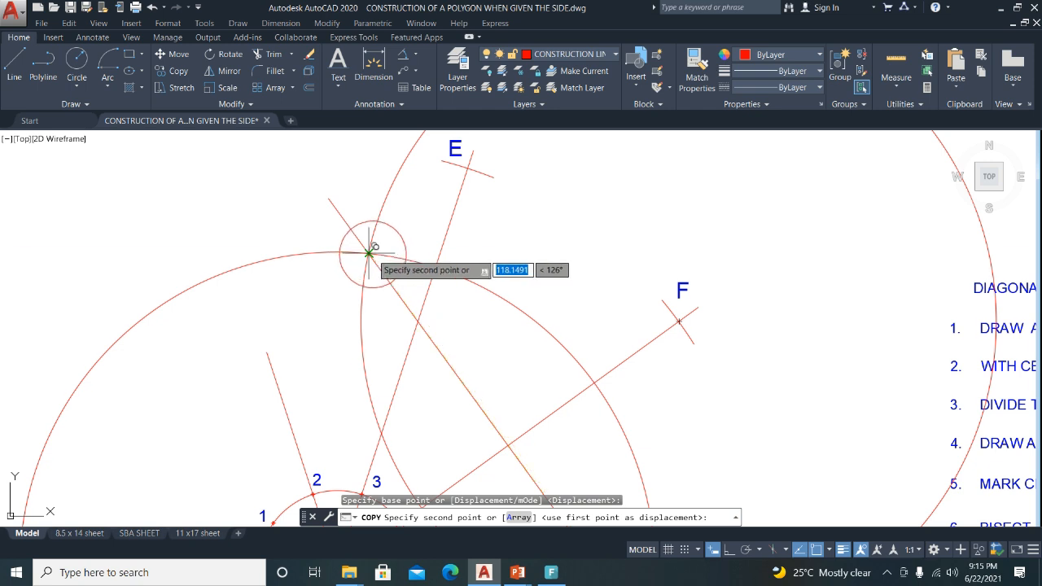
{"action": "left_click", "coordinate": [369, 253]}
Trim the large construction circles back to short arcs near E and B.
{"action": "key", "text": "Return"}
{"action": "scroll", "coordinate": [371, 269], "scroll_direction": "down", "scroll_amount": 3}
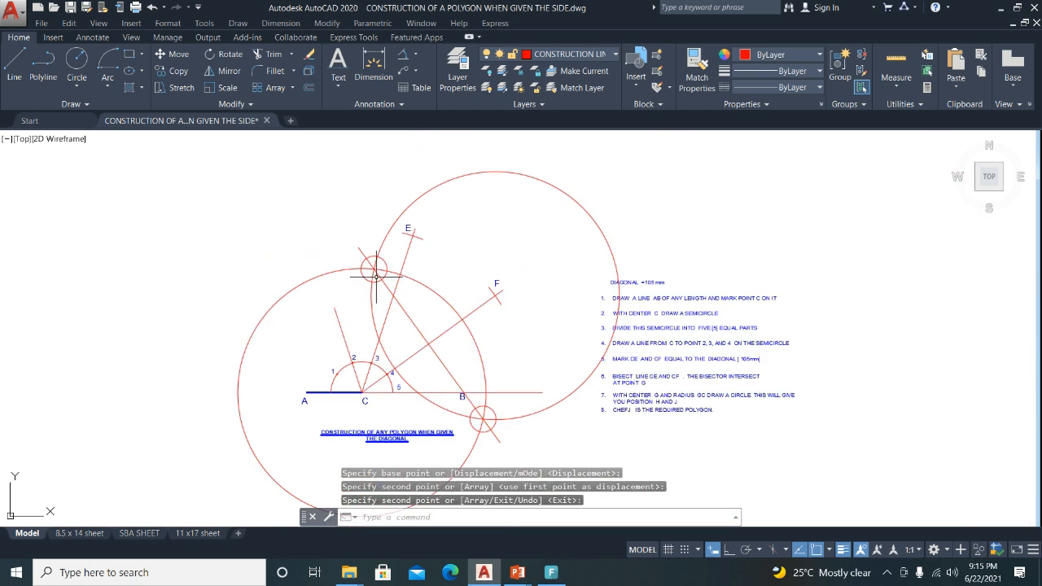
{"action": "left_click", "coordinate": [268, 55]}
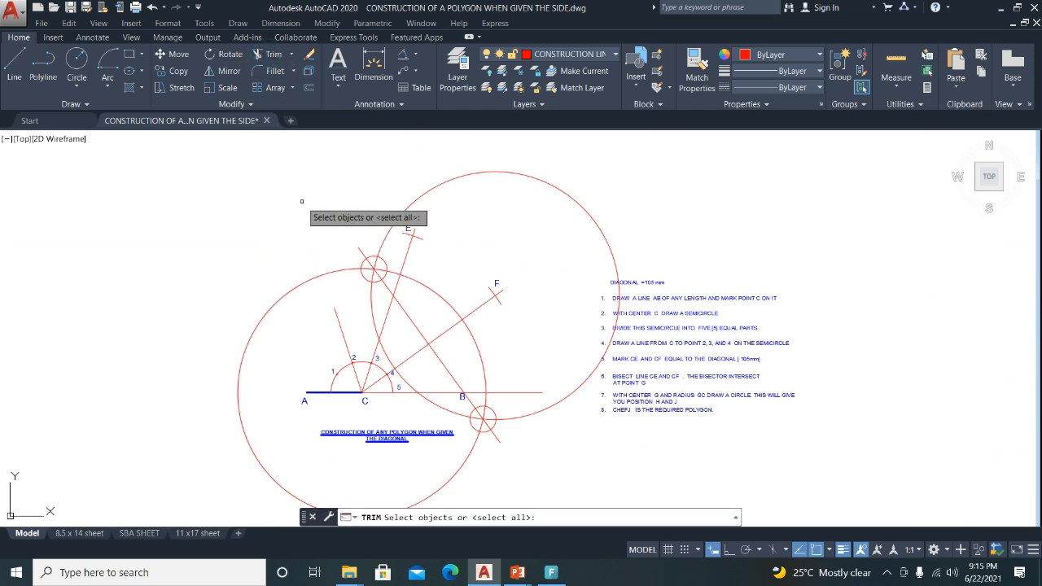
{"action": "key", "text": "Return"}
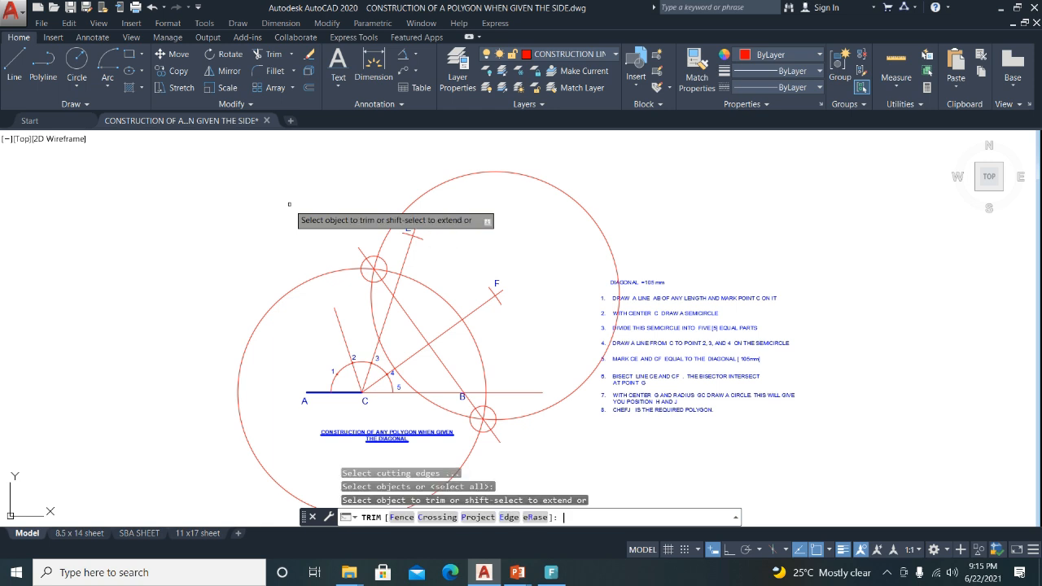
{"action": "left_click", "coordinate": [326, 270]}
{"action": "left_click", "coordinate": [383, 235]}
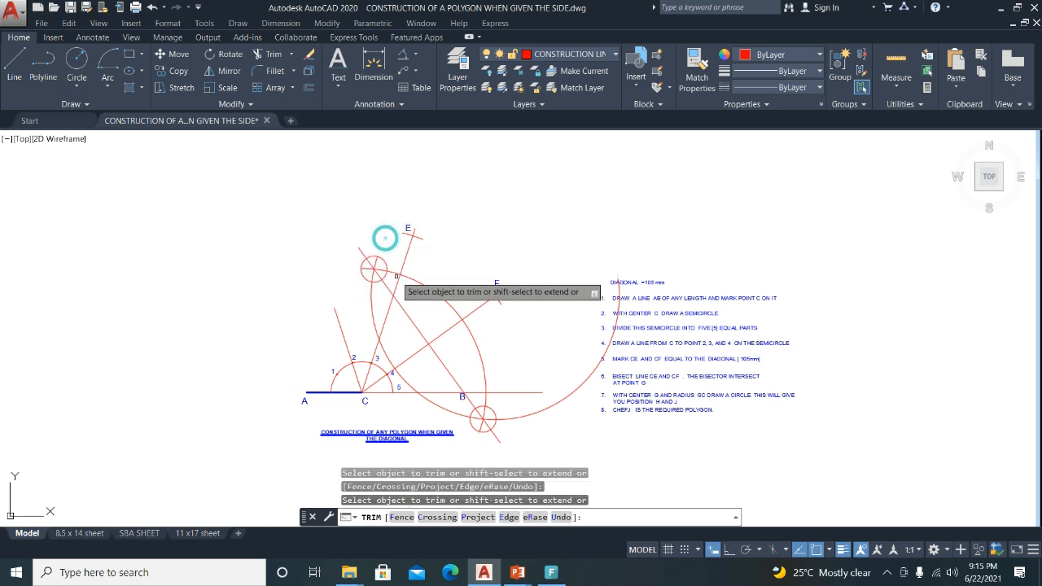
{"action": "left_click", "coordinate": [368, 303]}
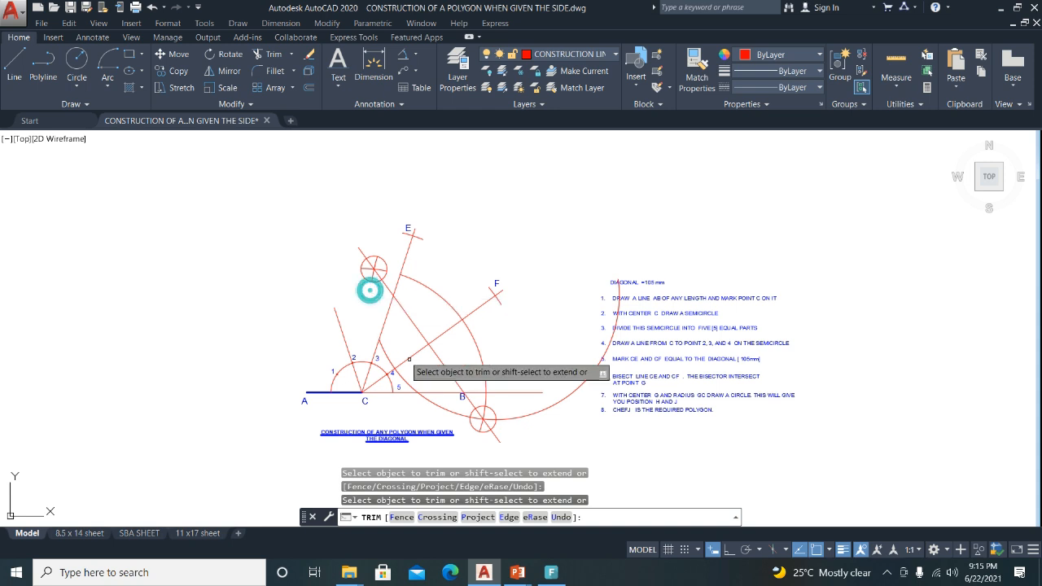
{"action": "left_click", "coordinate": [447, 409]}
{"action": "left_click", "coordinate": [487, 396]}
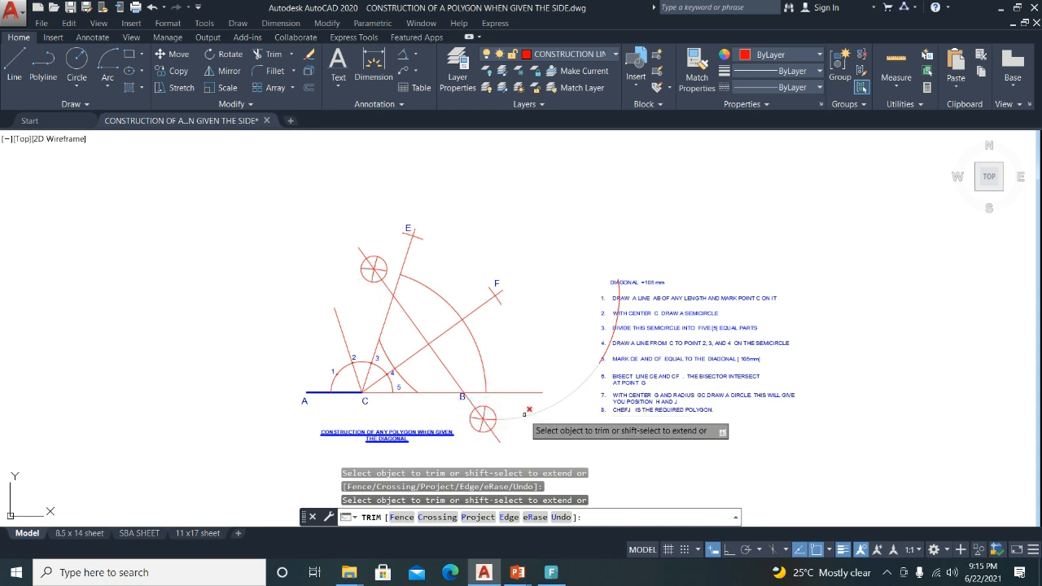
{"action": "key", "text": "Escape"}
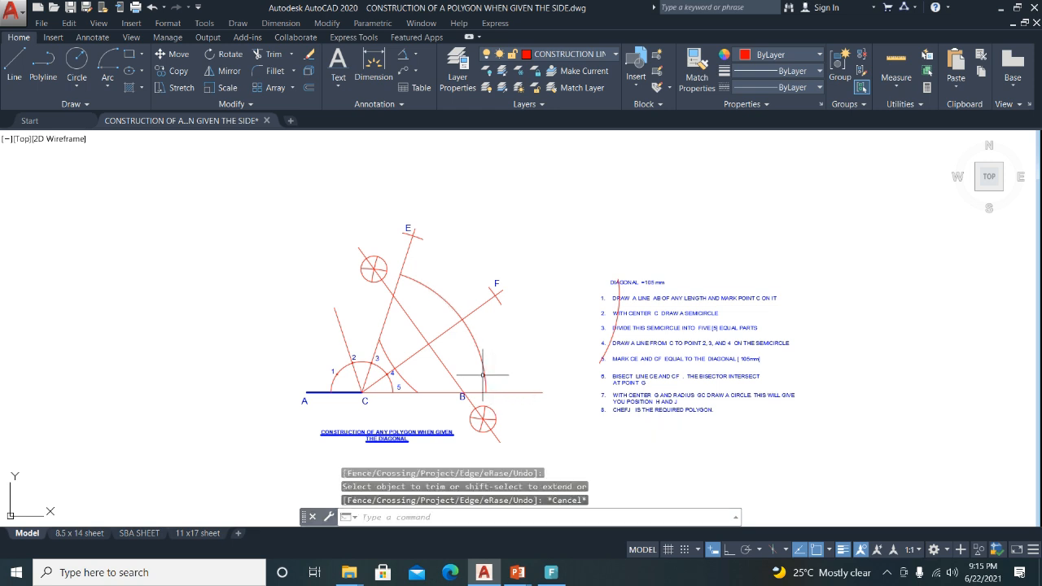
Select the remaining construction arcs for removal.
{"action": "left_click", "coordinate": [485, 372]}
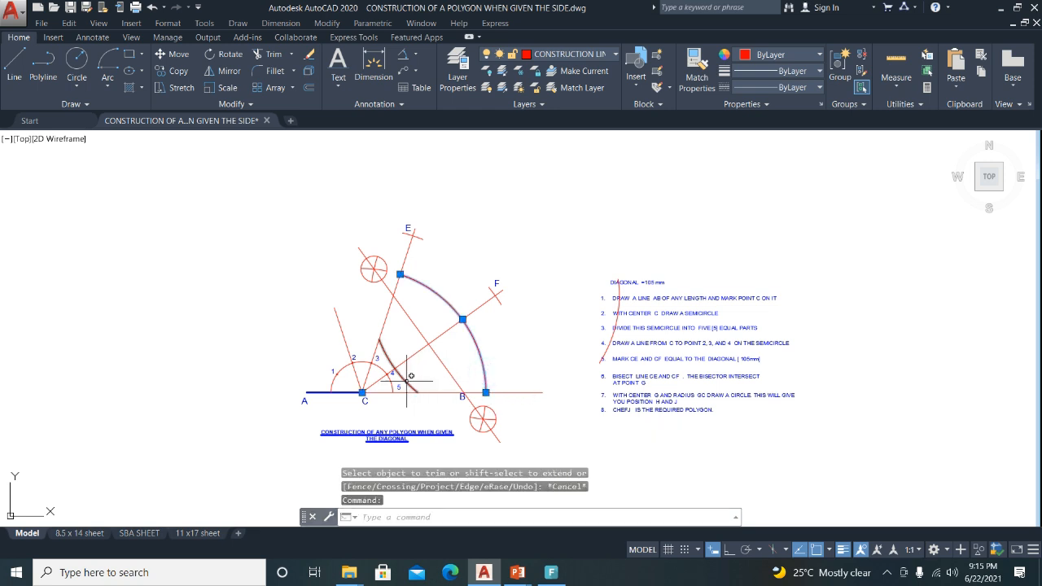
{"action": "left_click", "coordinate": [407, 376]}
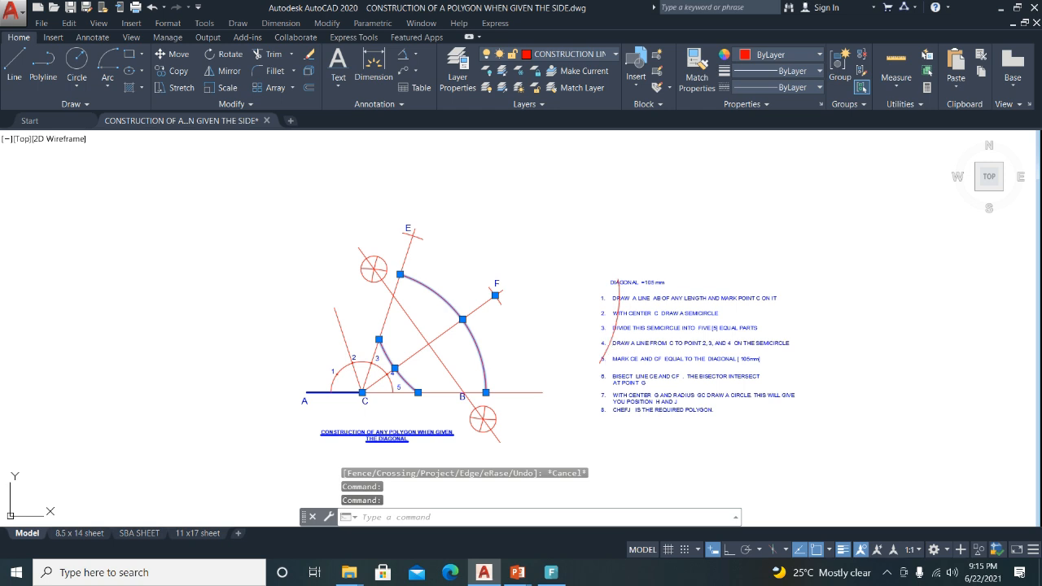
{"action": "left_click", "coordinate": [604, 349]}
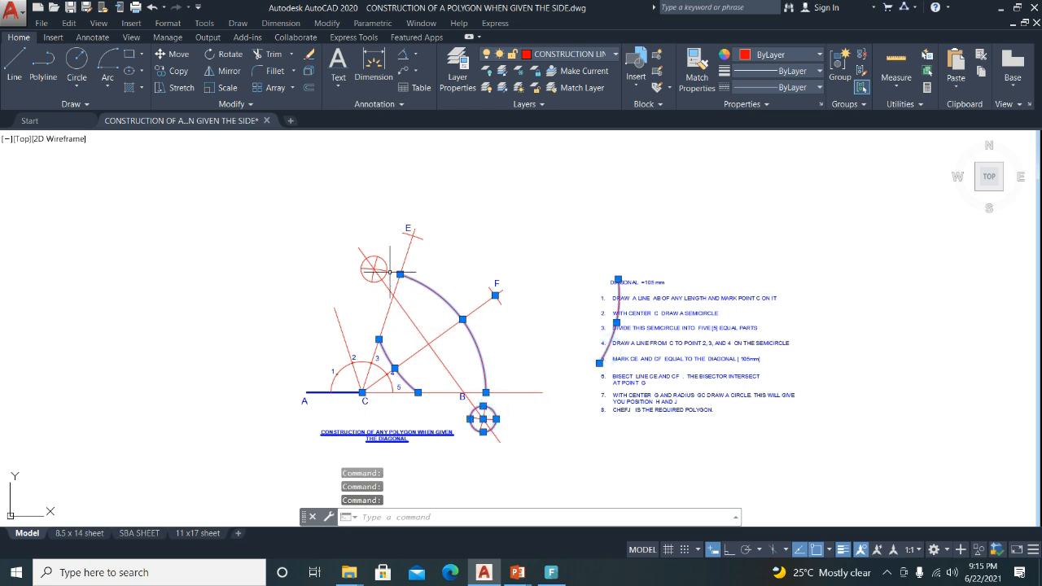
Erase the selected construction arcs and circles; a move of label B is started and cancelled.
{"action": "left_click", "coordinate": [309, 54]}
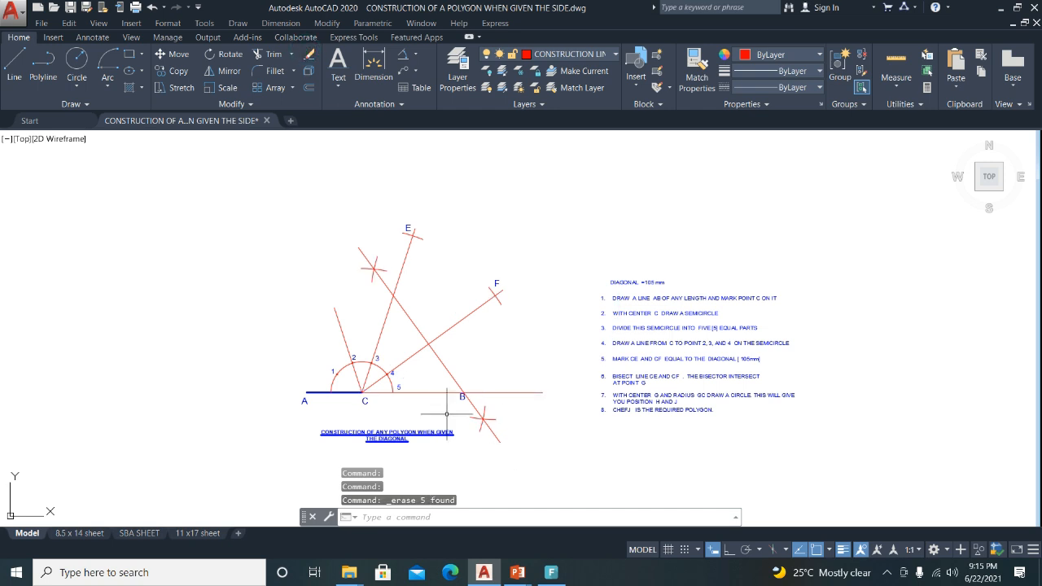
{"action": "scroll", "coordinate": [471, 405], "scroll_direction": "up", "scroll_amount": 4}
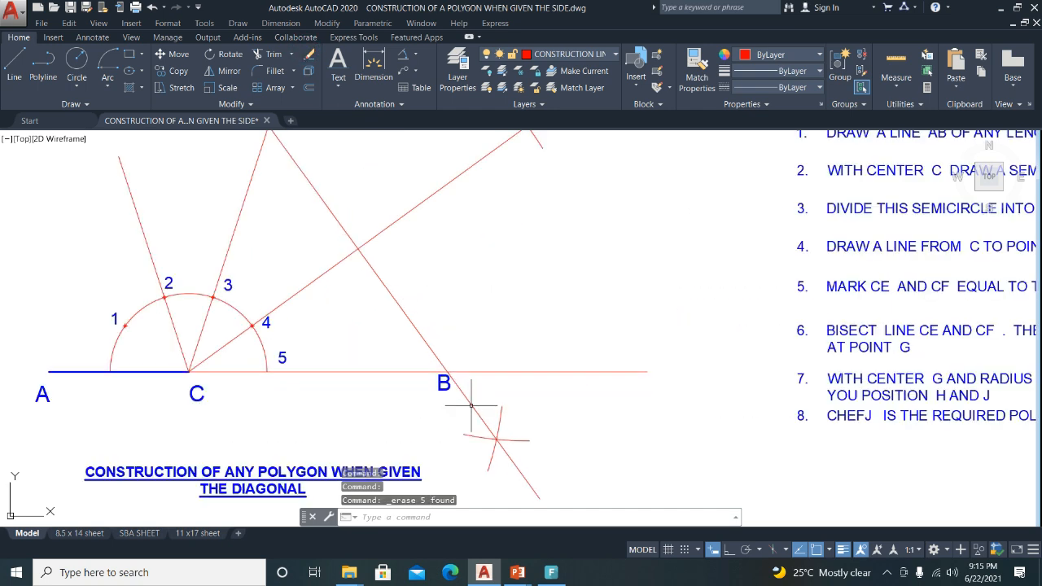
{"action": "left_click", "coordinate": [434, 380]}
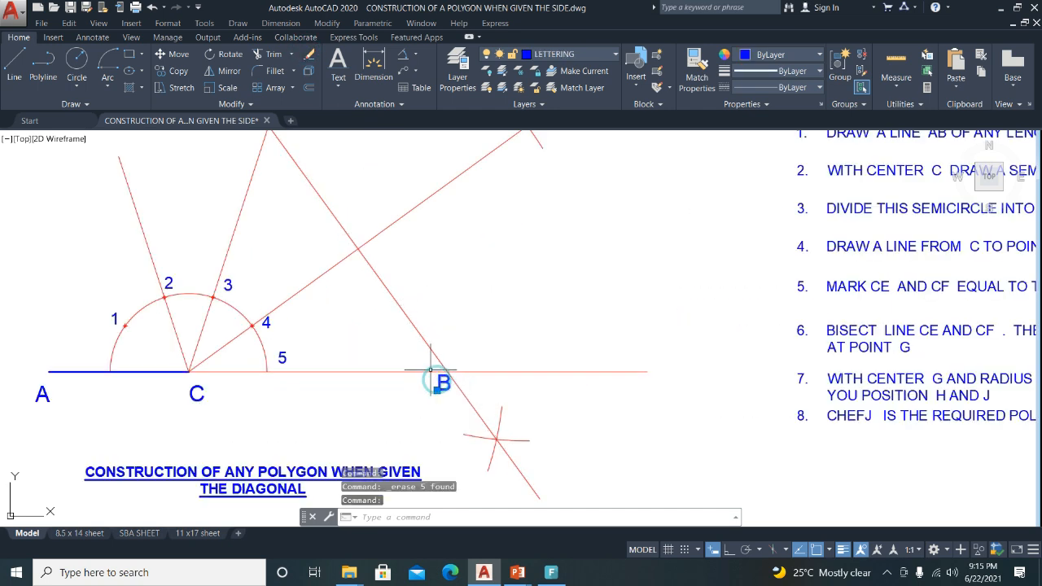
{"action": "left_click", "coordinate": [162, 54]}
{"action": "left_click", "coordinate": [525, 281]}
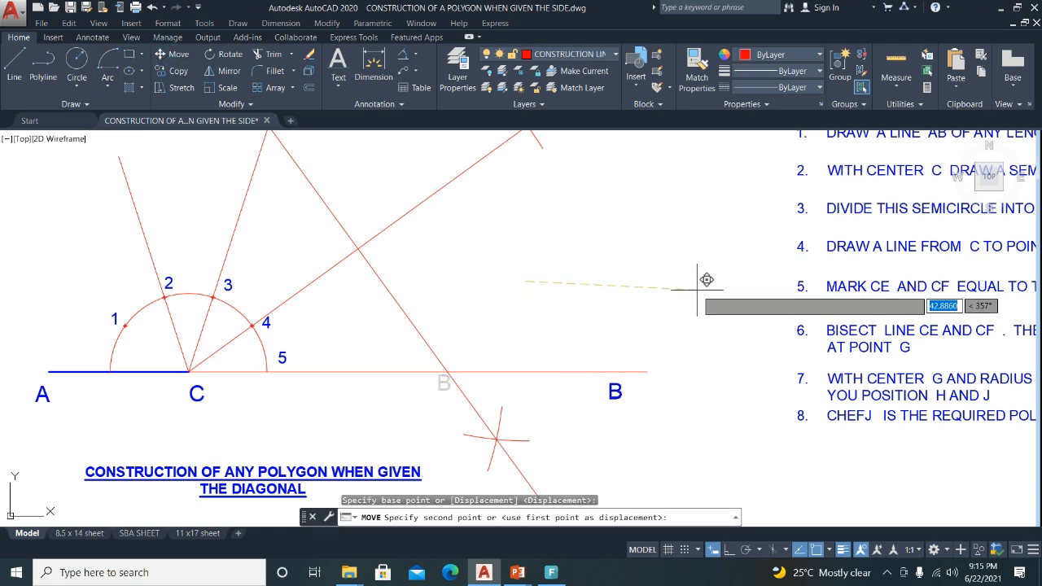
{"action": "key", "text": "Escape"}
{"action": "scroll", "coordinate": [505, 309], "scroll_direction": "down", "scroll_amount": 3}
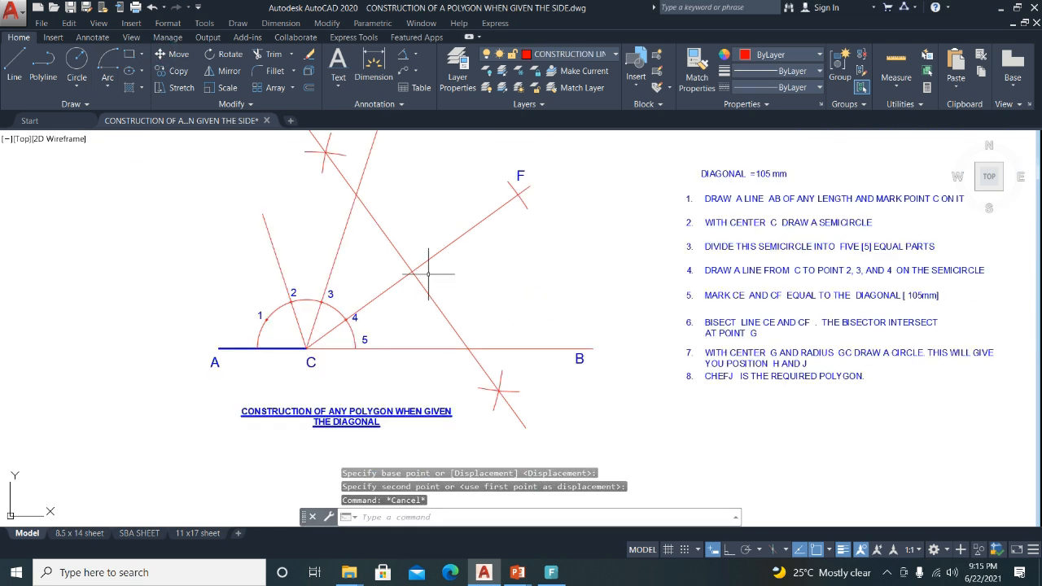
{"action": "scroll", "coordinate": [476, 303], "scroll_direction": "down", "scroll_amount": 2}
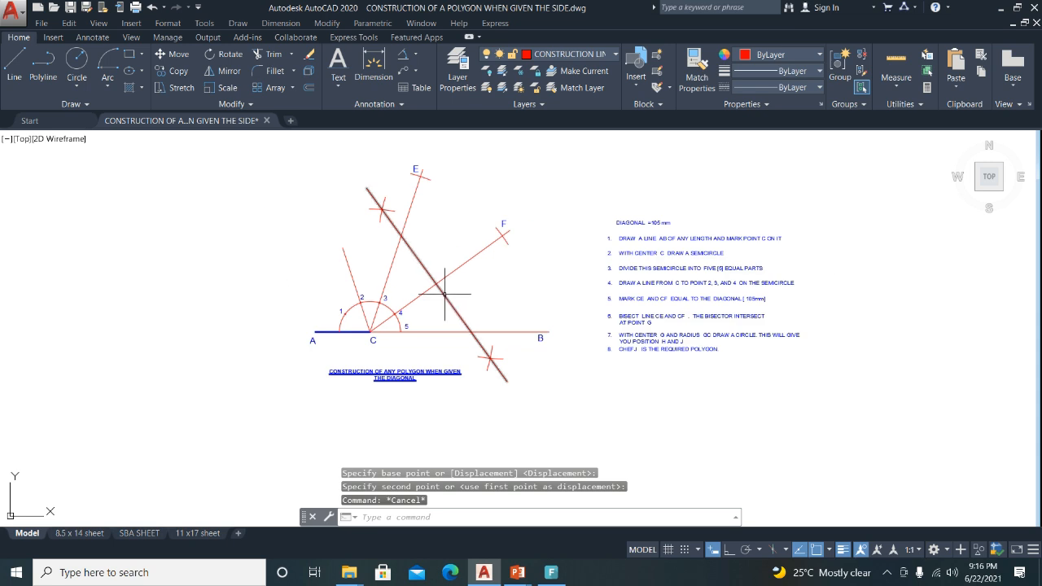
{"action": "left_click", "coordinate": [411, 201]}
{"action": "scroll", "coordinate": [411, 208], "scroll_direction": "up", "scroll_amount": 4}
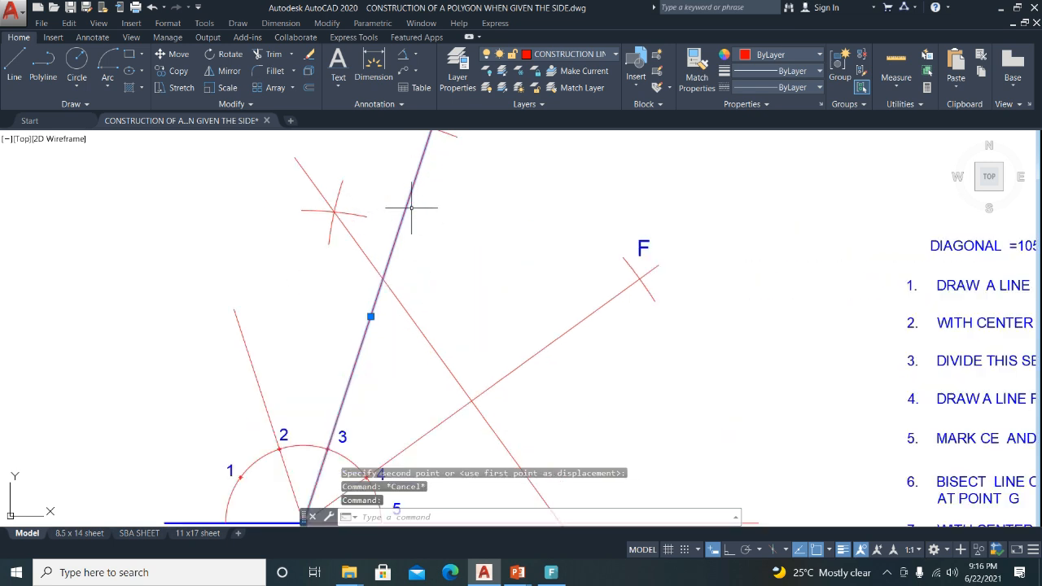
{"action": "key", "text": "Escape"}
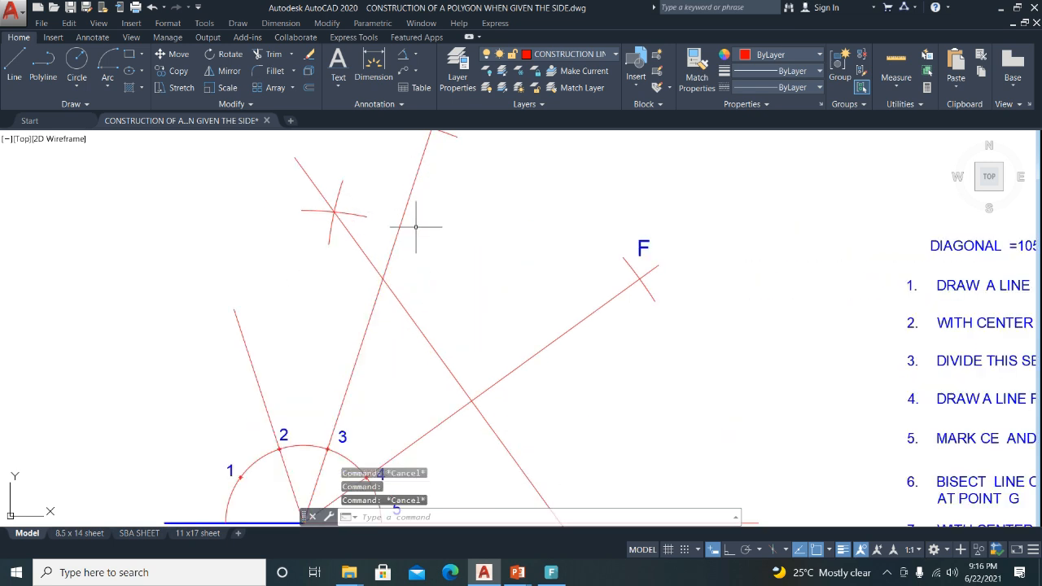
Make DIMENSION the current layer, briefly switching through LETTERING first.
{"action": "left_click", "coordinate": [614, 62]}
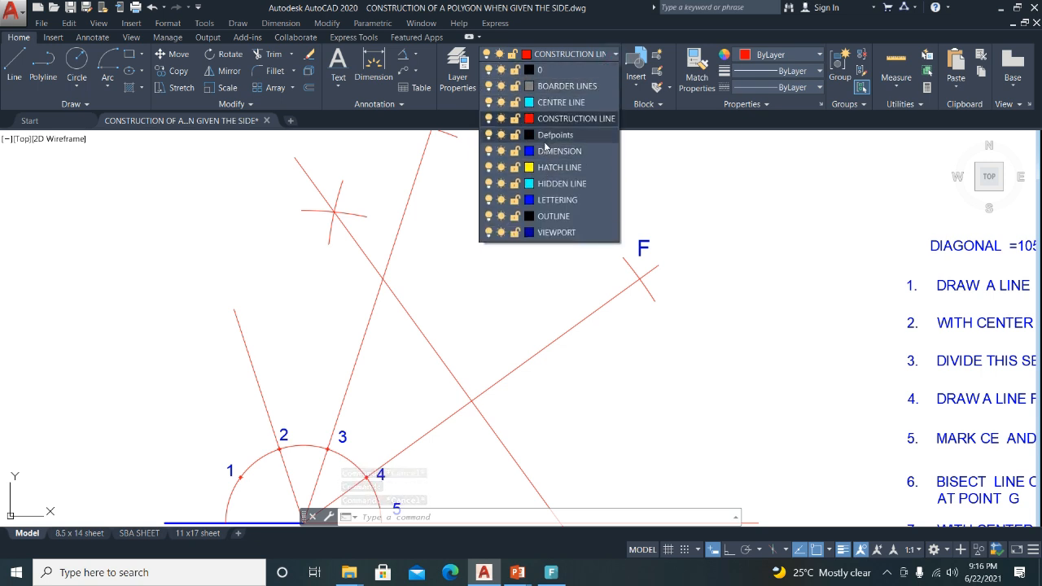
{"action": "left_click", "coordinate": [547, 201]}
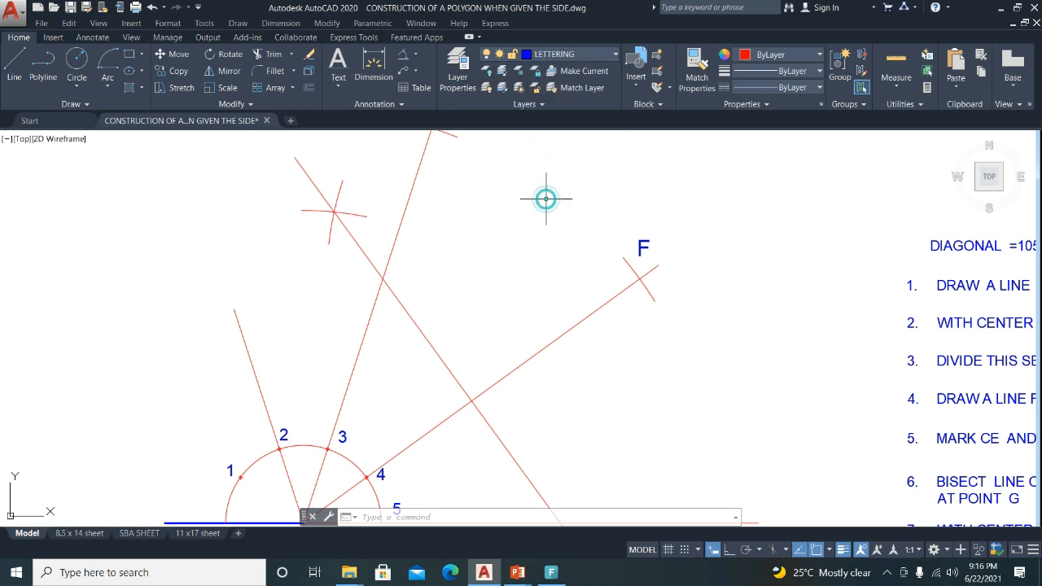
{"action": "left_click", "coordinate": [612, 60]}
{"action": "left_click", "coordinate": [555, 153]}
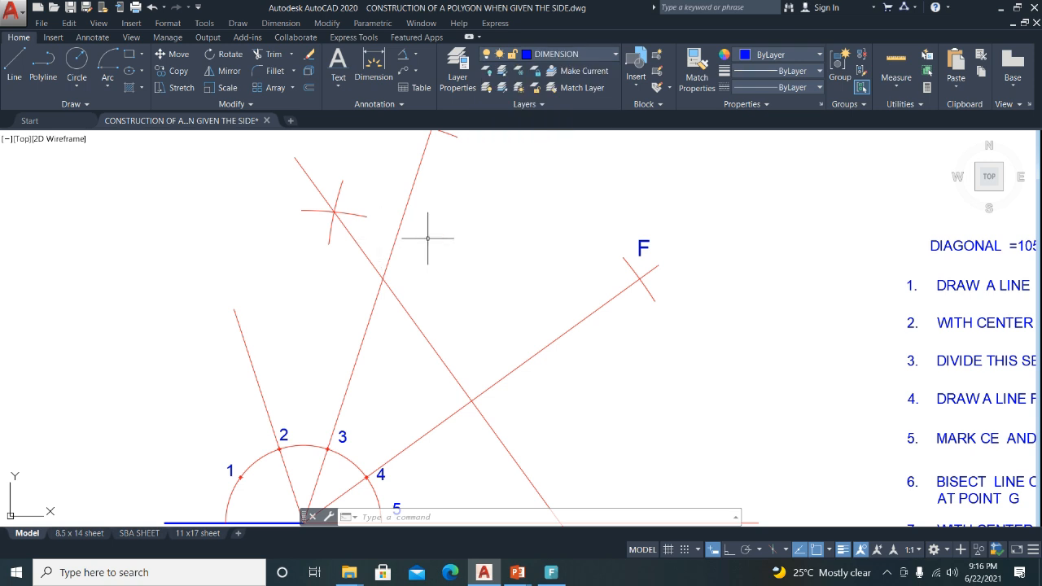
{"action": "scroll", "coordinate": [428, 238], "scroll_direction": "down", "scroll_amount": 3}
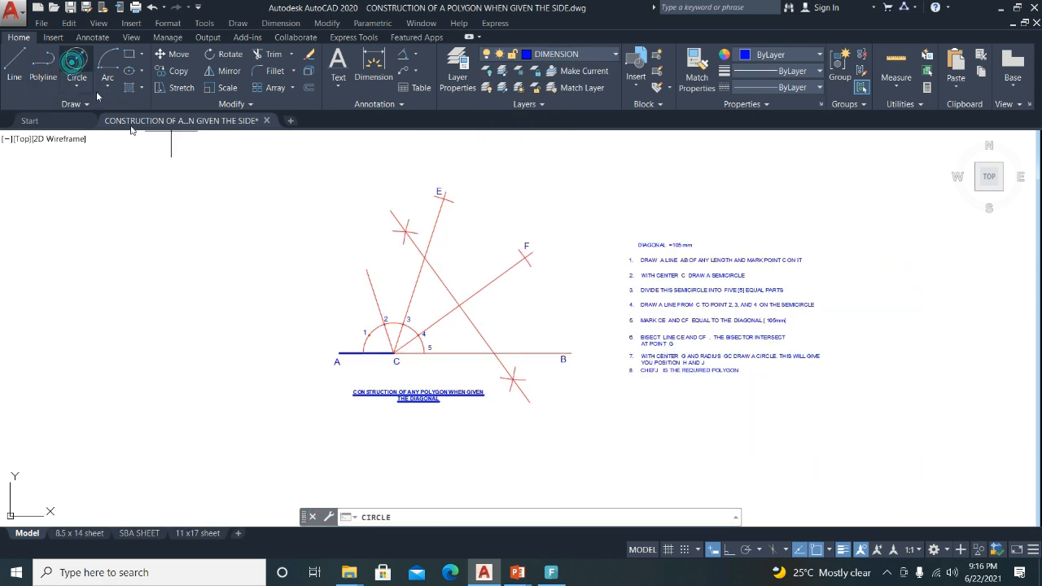
Draw a circle centred at point C with a picked radius.
{"action": "scroll", "coordinate": [362, 317], "scroll_direction": "up", "scroll_amount": 4}
{"action": "middle_click_drag", "start_coordinate": [574, 232], "coordinate": [510, 311]}
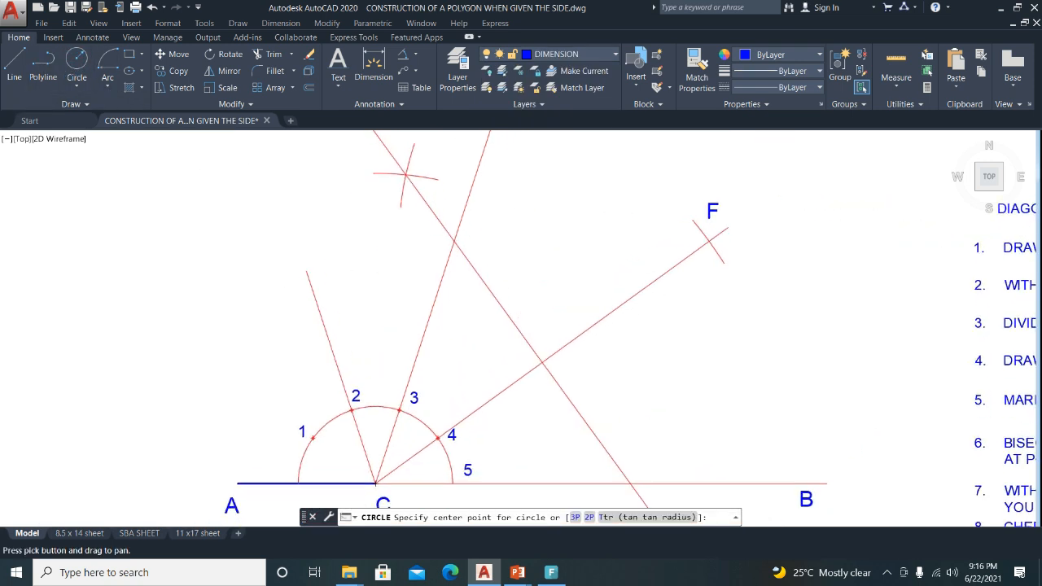
{"action": "left_click", "coordinate": [374, 484]}
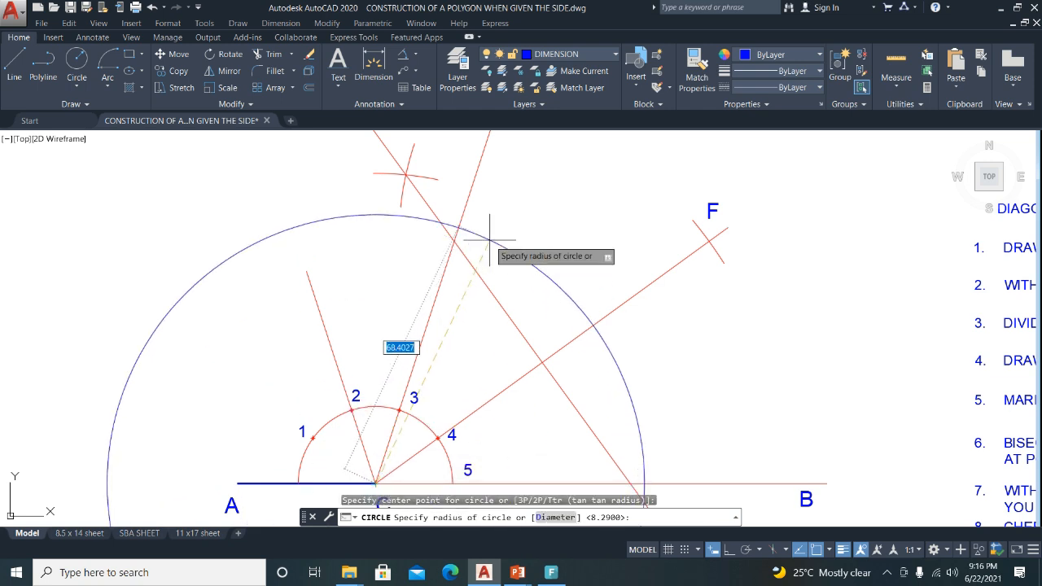
{"action": "scroll", "coordinate": [489, 241], "scroll_direction": "down", "scroll_amount": 2}
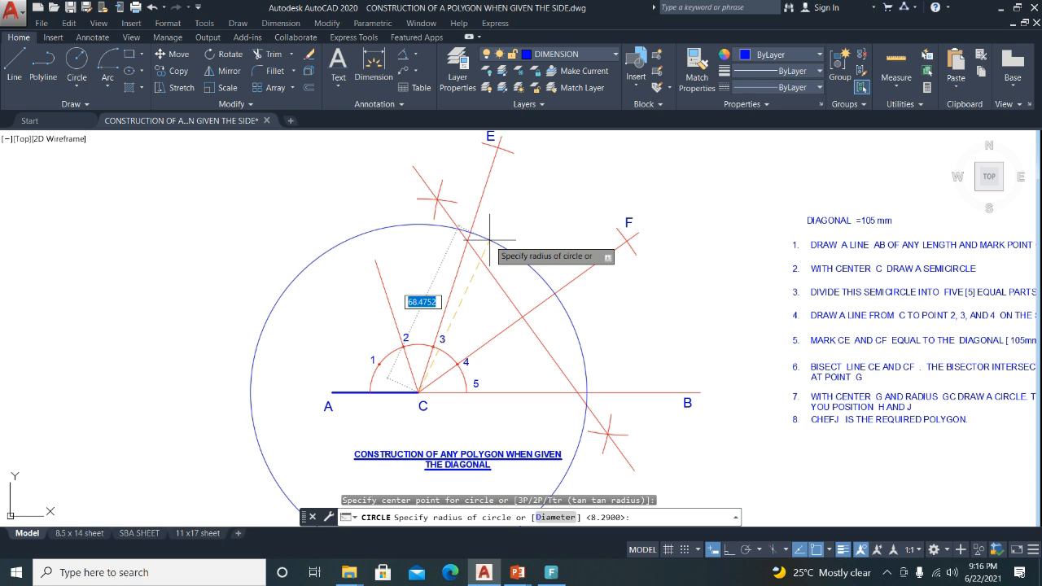
{"action": "left_click", "coordinate": [489, 240]}
Copy that circle from base point C so the copy is centred on point E.
{"action": "left_click", "coordinate": [490, 239]}
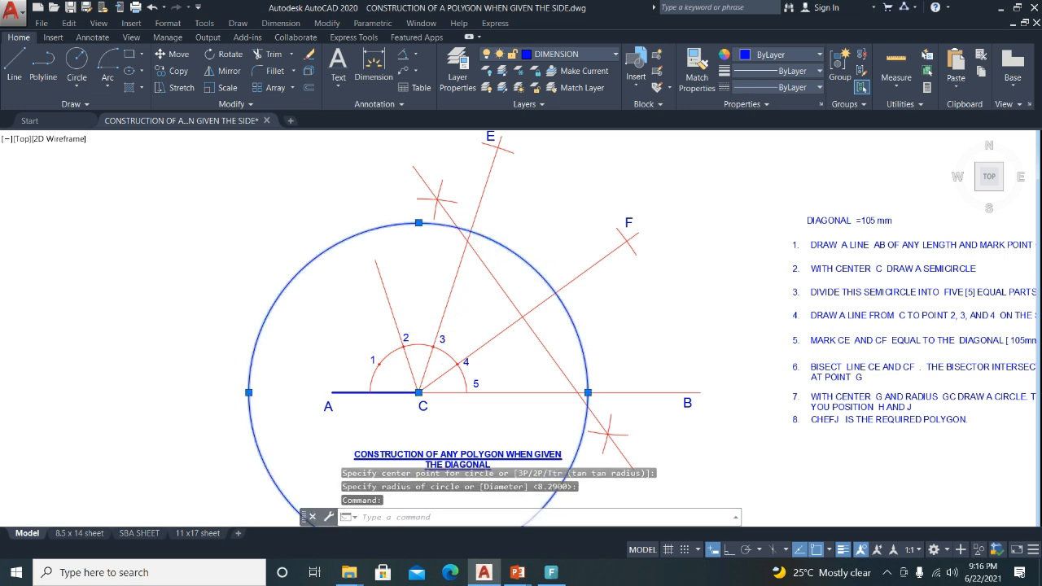
{"action": "scroll", "coordinate": [402, 290], "scroll_direction": "down", "scroll_amount": 2}
{"action": "left_click", "coordinate": [171, 71]}
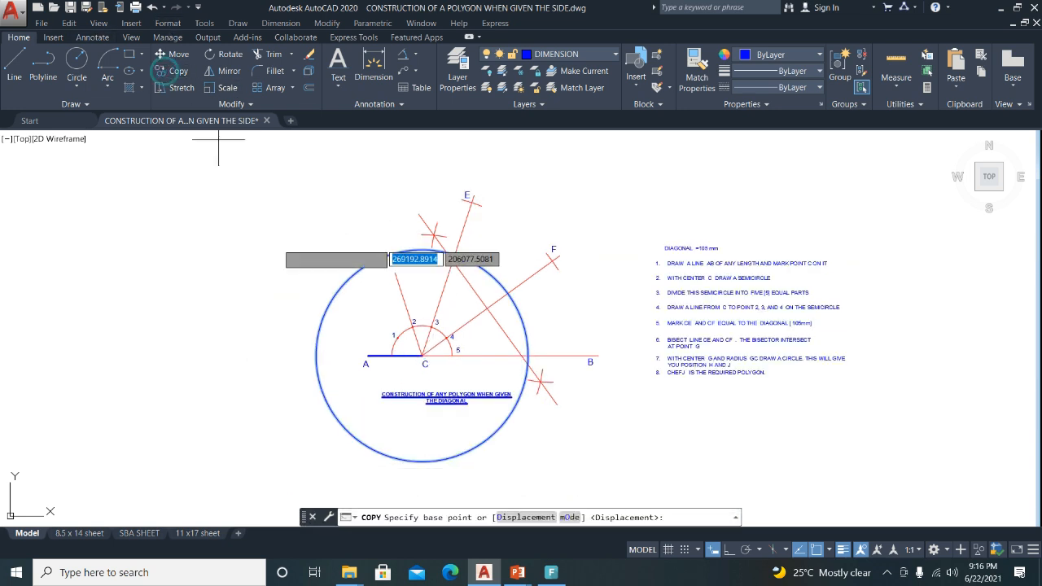
{"action": "left_click", "coordinate": [422, 356]}
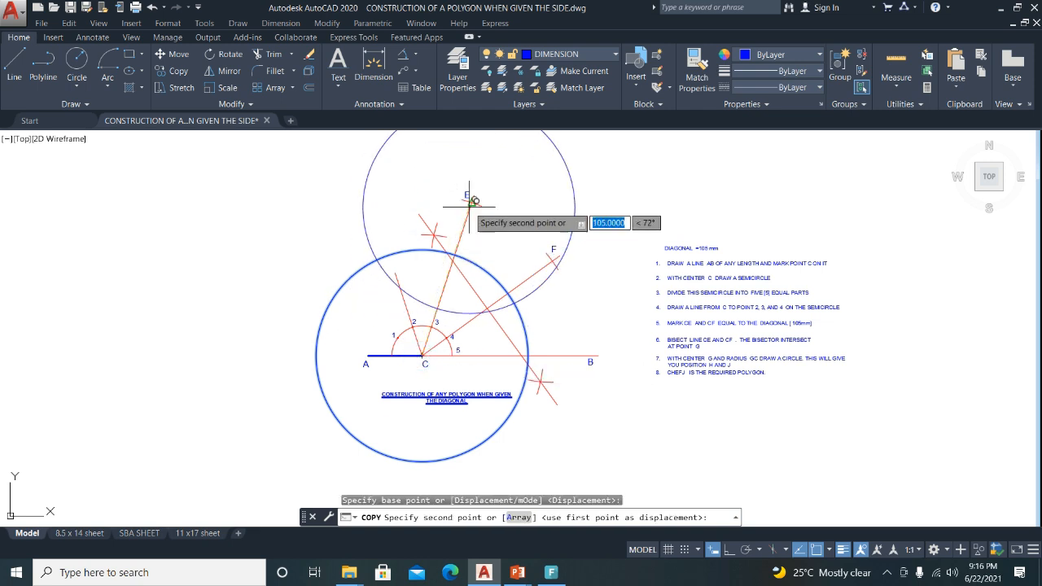
{"action": "scroll", "coordinate": [466, 198], "scroll_direction": "up", "scroll_amount": 3}
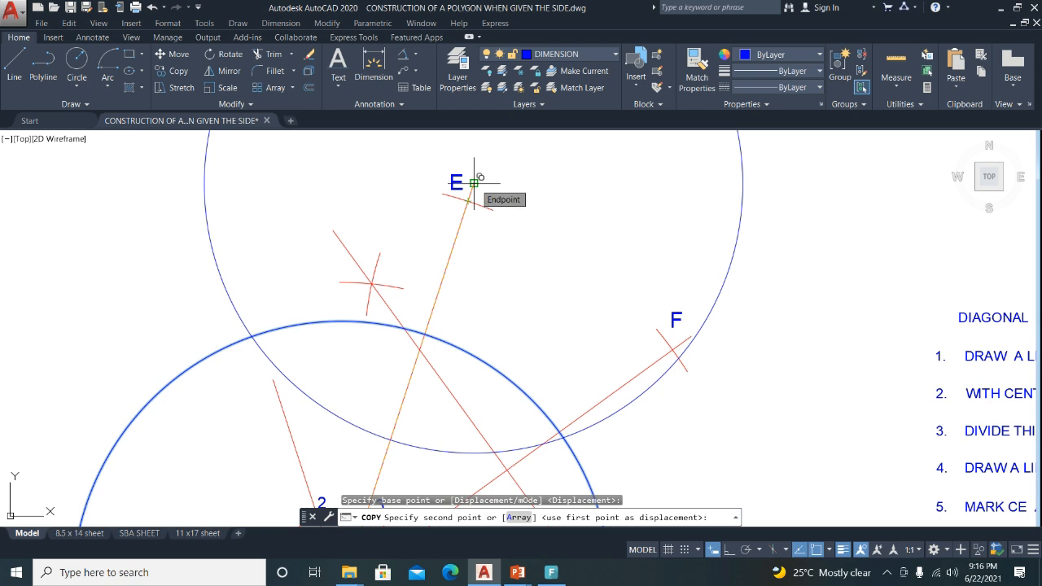
{"action": "left_click", "coordinate": [469, 200]}
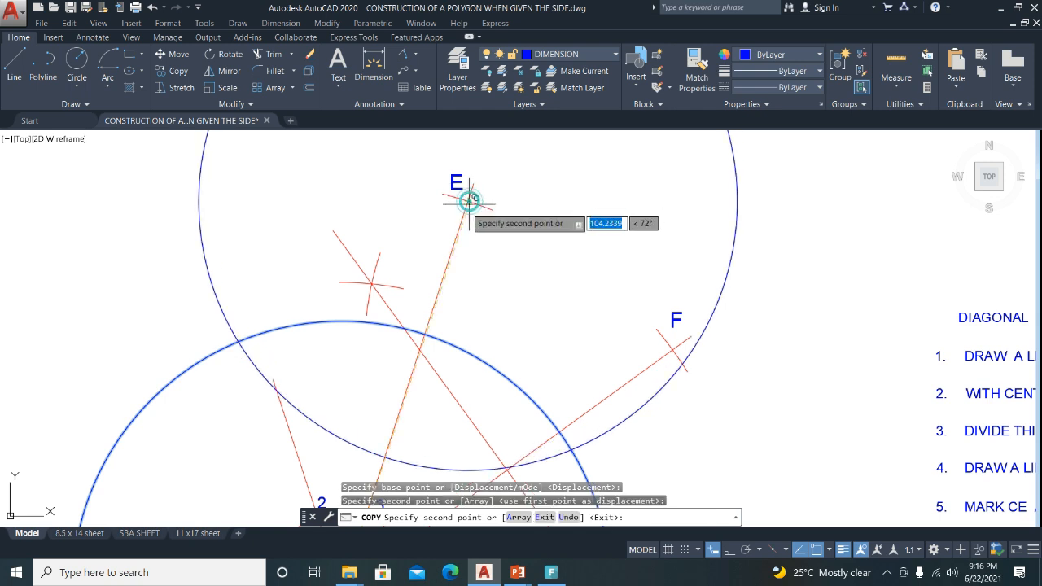
{"action": "key", "text": "Escape"}
{"action": "scroll", "coordinate": [358, 197], "scroll_direction": "down", "scroll_amount": 2}
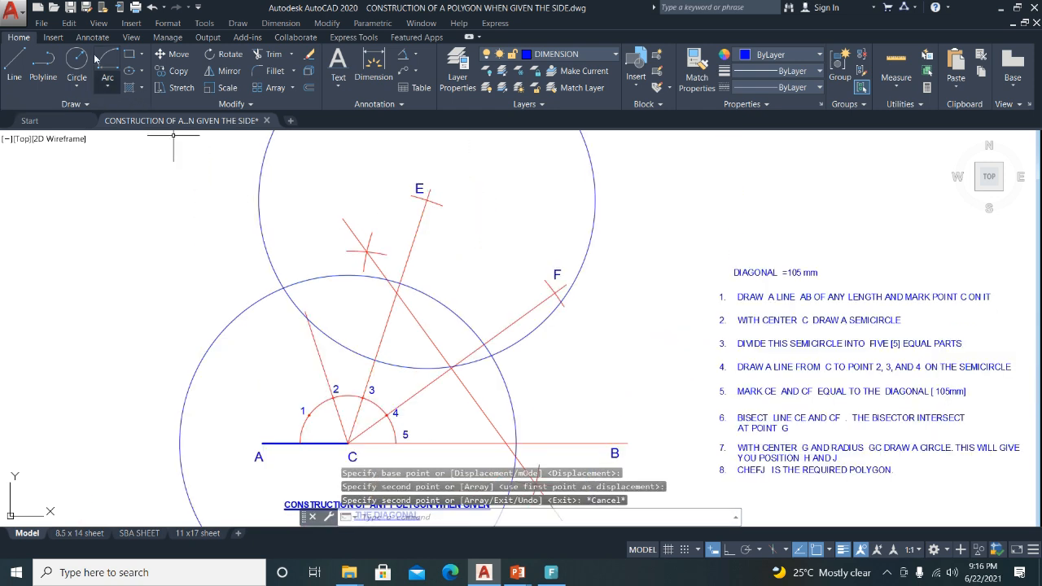
Draw a line from the right circle intersection to the left one.
{"action": "left_click", "coordinate": [14, 62]}
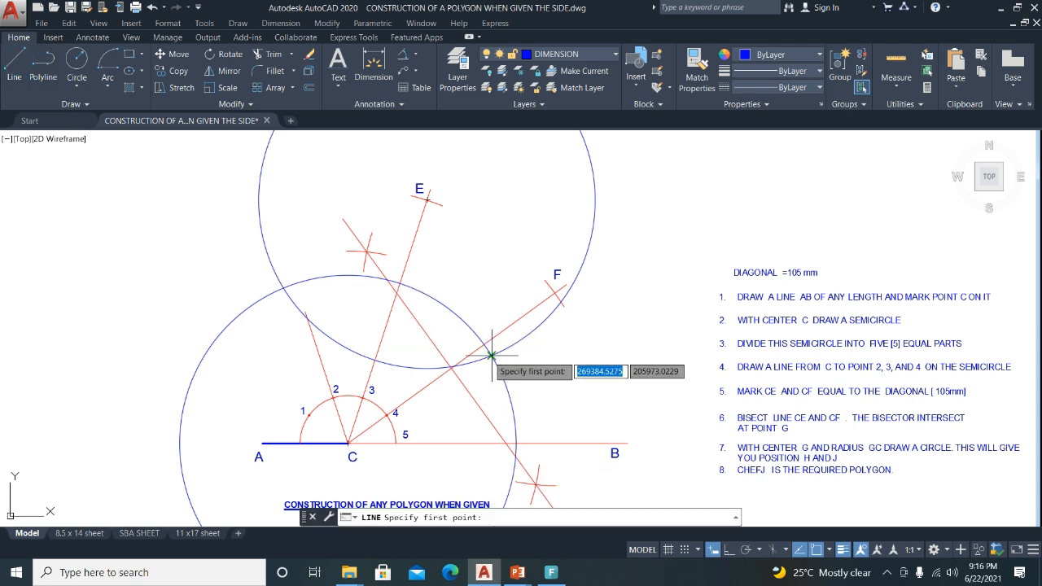
{"action": "left_click", "coordinate": [492, 356]}
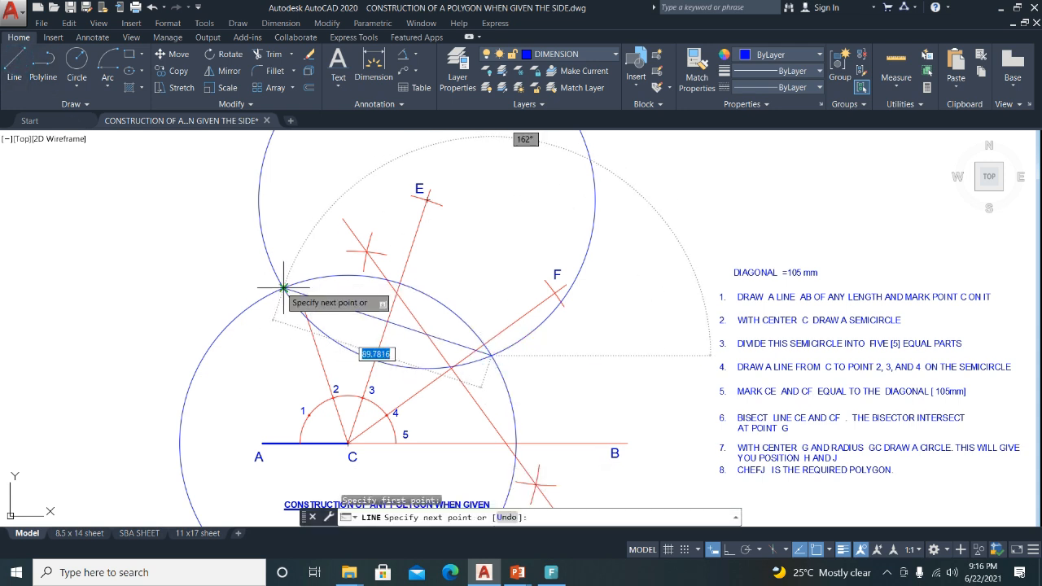
{"action": "left_click", "coordinate": [284, 287]}
{"action": "key", "text": "Return"}
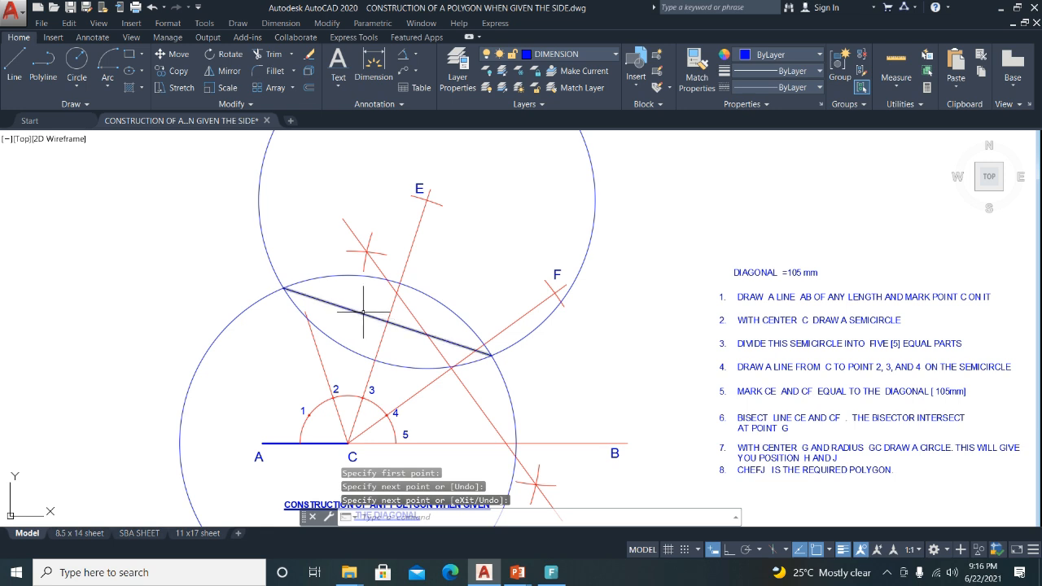
Lengthen both ends of the bisector line past the circle intersections using its end grips.
{"action": "left_click", "coordinate": [363, 312]}
{"action": "mouse_move", "coordinate": [283, 287]}
{"action": "left_click", "coordinate": [327, 320]}
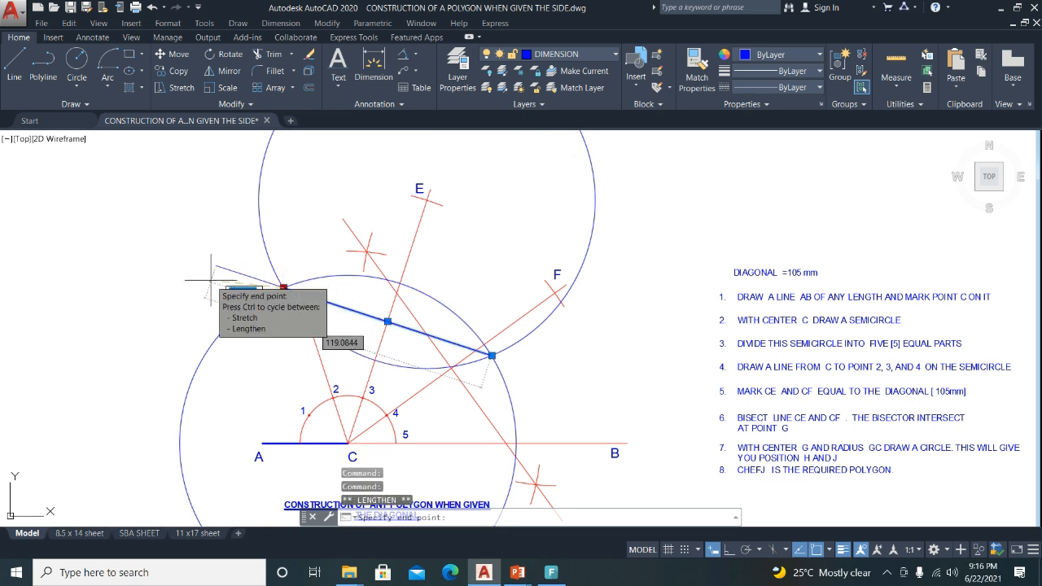
{"action": "left_click", "coordinate": [236, 272]}
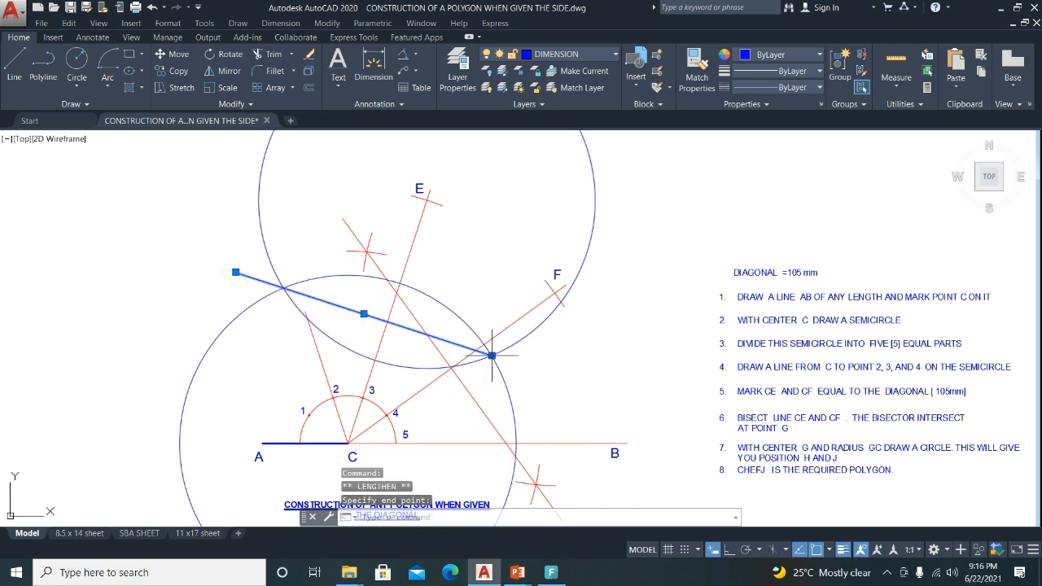
{"action": "mouse_move", "coordinate": [491, 355]}
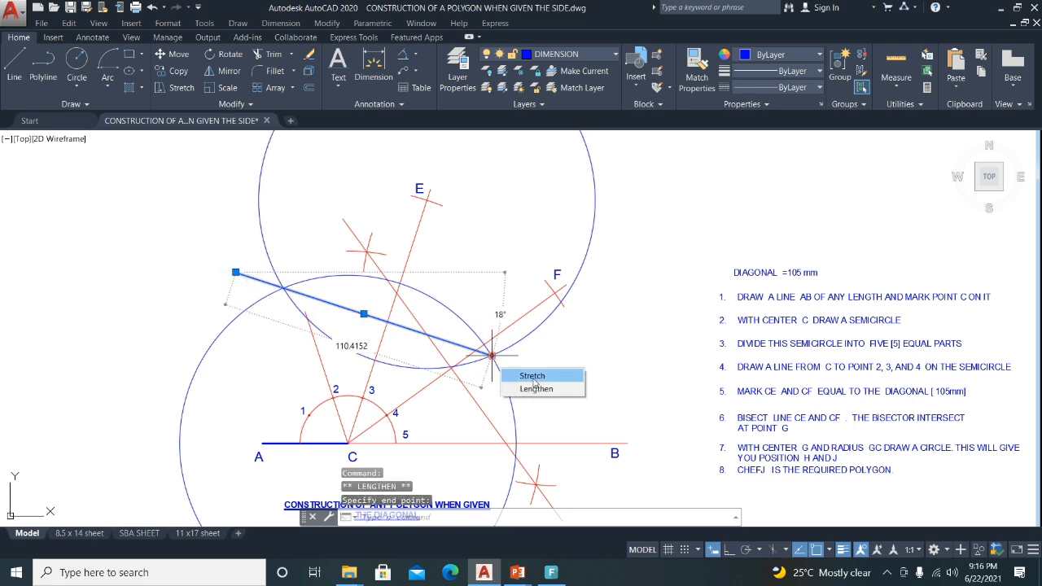
{"action": "left_click", "coordinate": [533, 388]}
{"action": "key", "text": "Escape"}
Draw a small marker circle at the left intersection and copy it to the right intersection.
{"action": "left_click", "coordinate": [75, 60]}
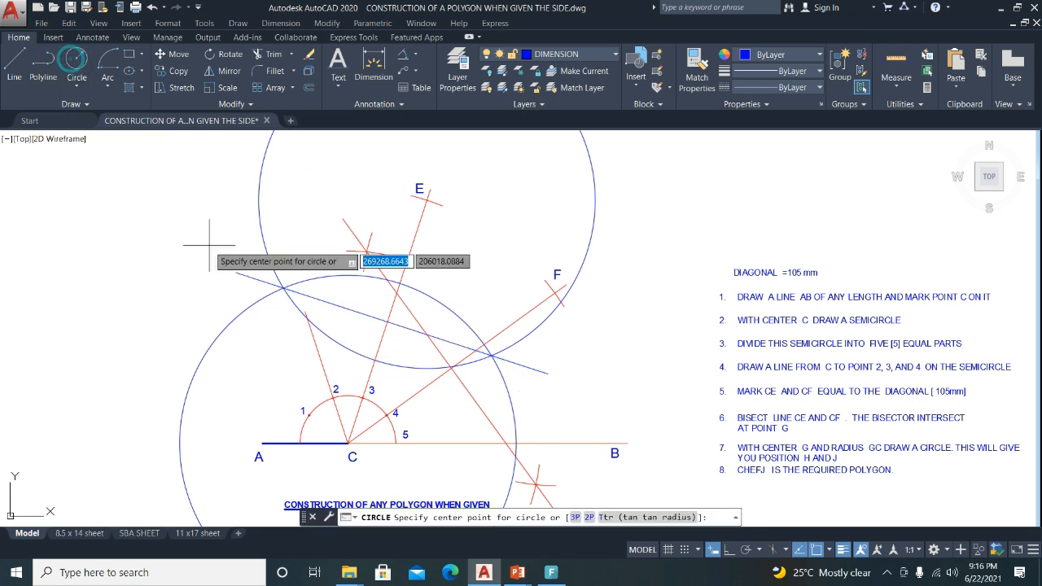
{"action": "left_click", "coordinate": [282, 288]}
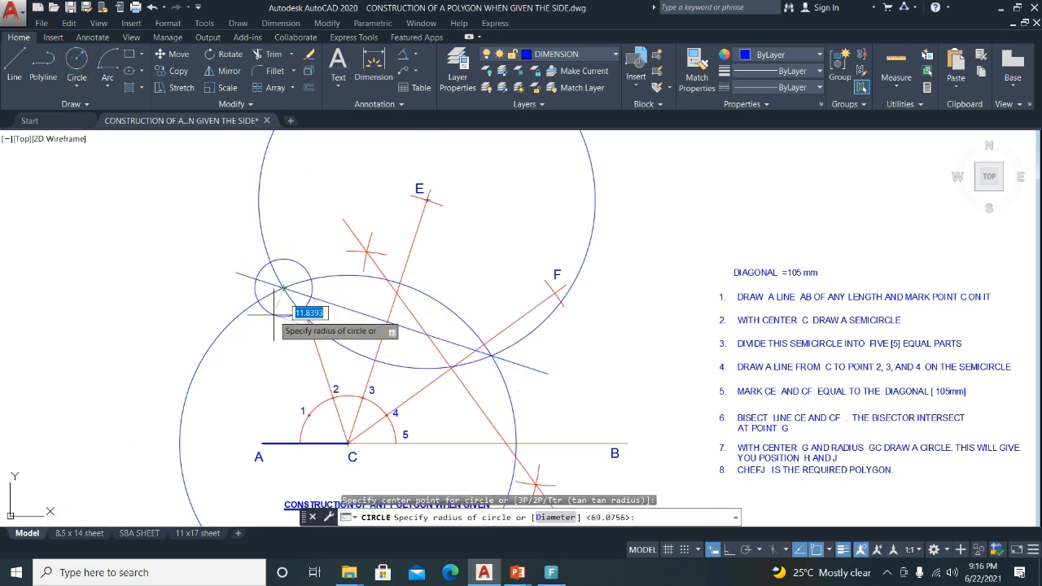
{"action": "left_click", "coordinate": [274, 314]}
{"action": "left_click", "coordinate": [299, 264]}
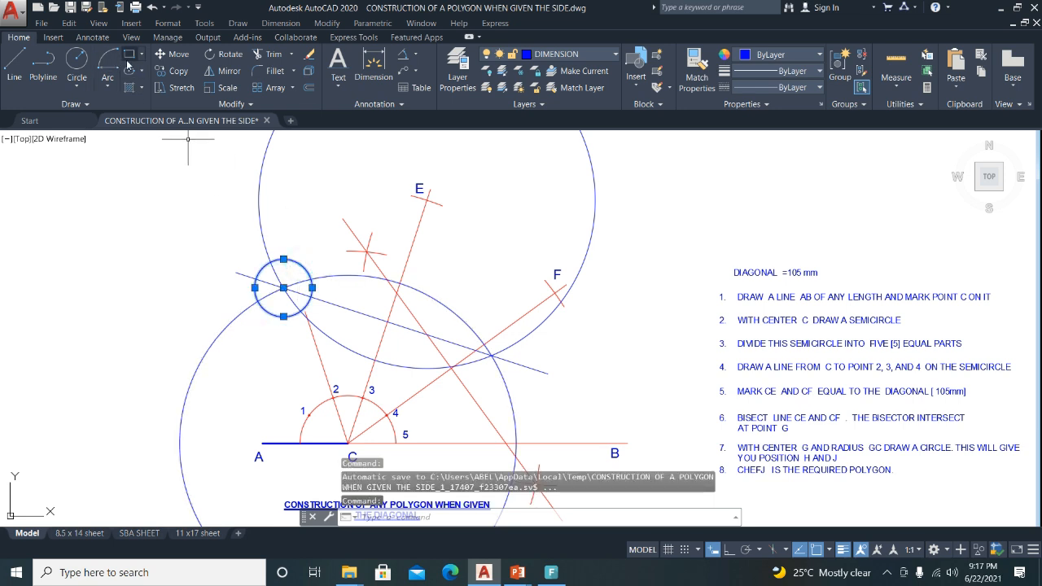
{"action": "left_click", "coordinate": [161, 73]}
{"action": "left_click", "coordinate": [284, 288]}
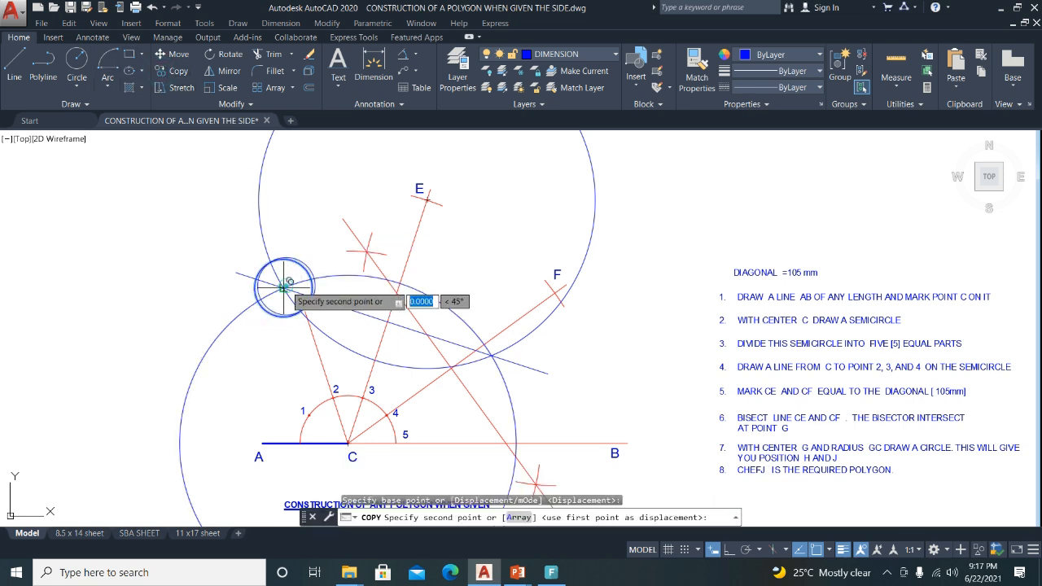
{"action": "left_click", "coordinate": [491, 356]}
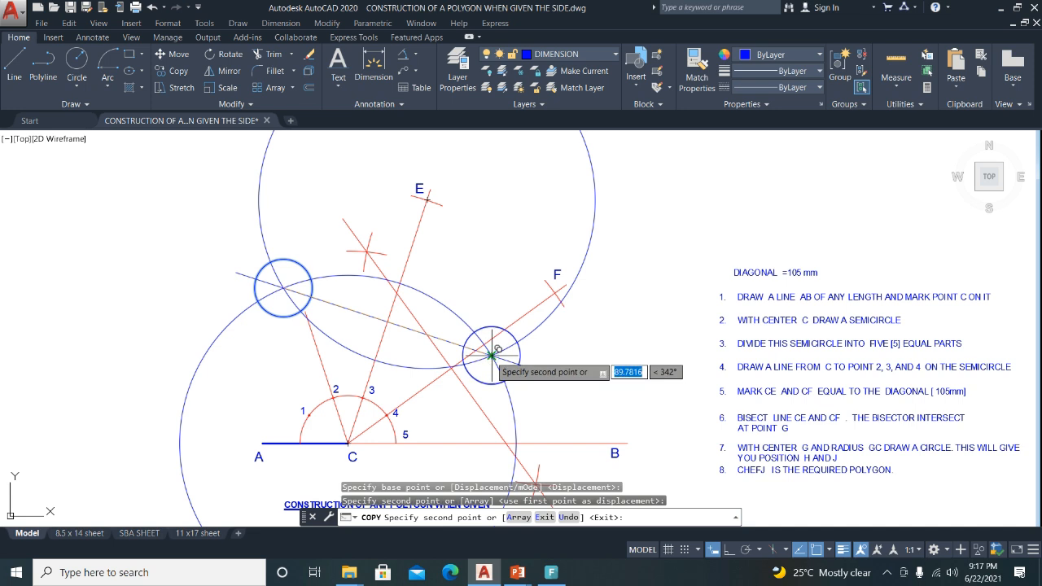
{"action": "key", "text": "Return"}
Trim the large construction circles' arcs near F, below the small circle and on the left.
{"action": "left_click", "coordinate": [267, 54]}
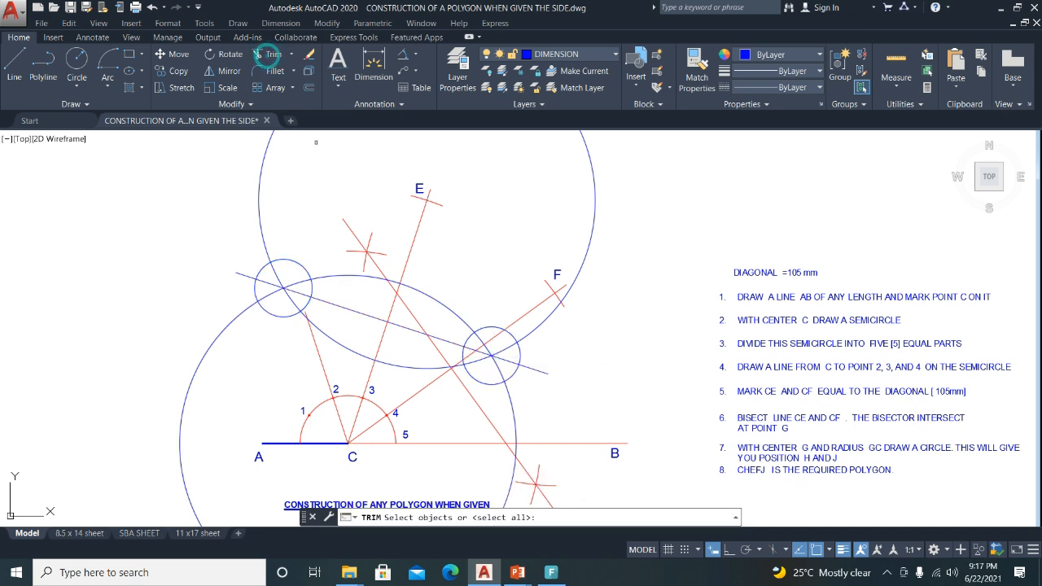
{"action": "key", "text": "Return"}
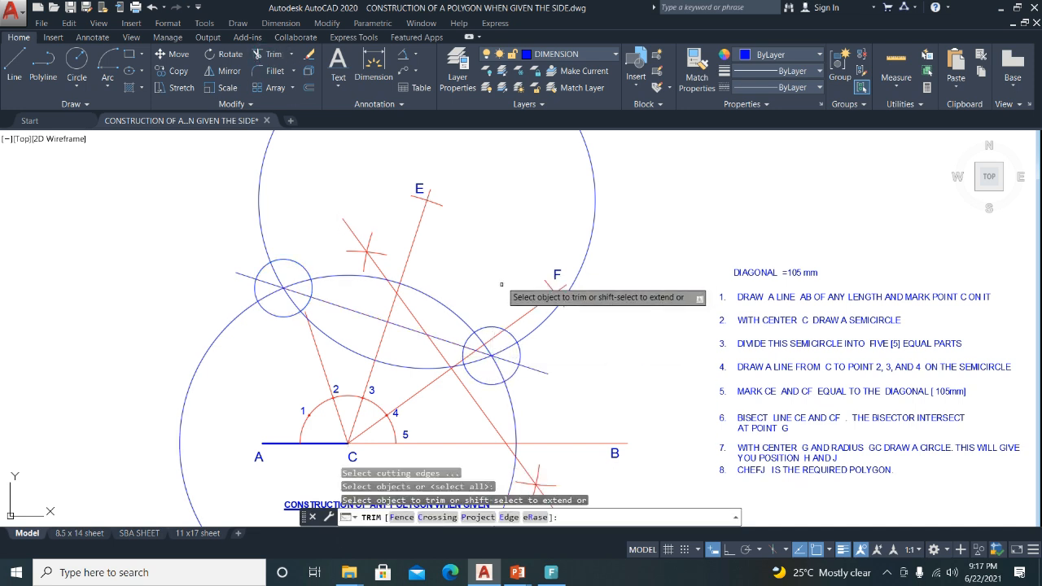
{"action": "left_click", "coordinate": [537, 335]}
{"action": "left_click", "coordinate": [508, 387]}
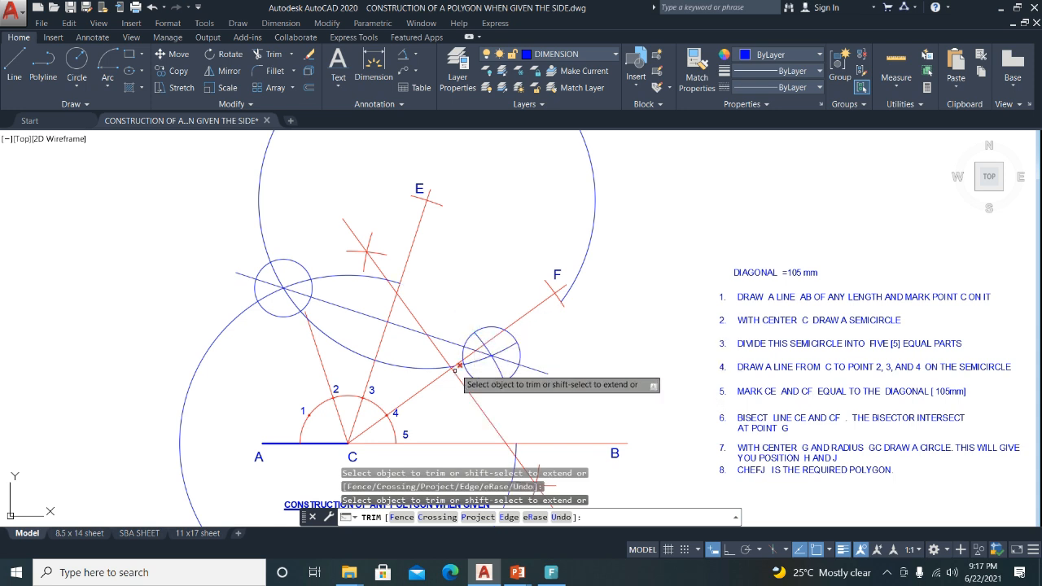
{"action": "scroll", "coordinate": [468, 342], "scroll_direction": "up", "scroll_amount": 4}
{"action": "scroll", "coordinate": [469, 349], "scroll_direction": "down", "scroll_amount": 6}
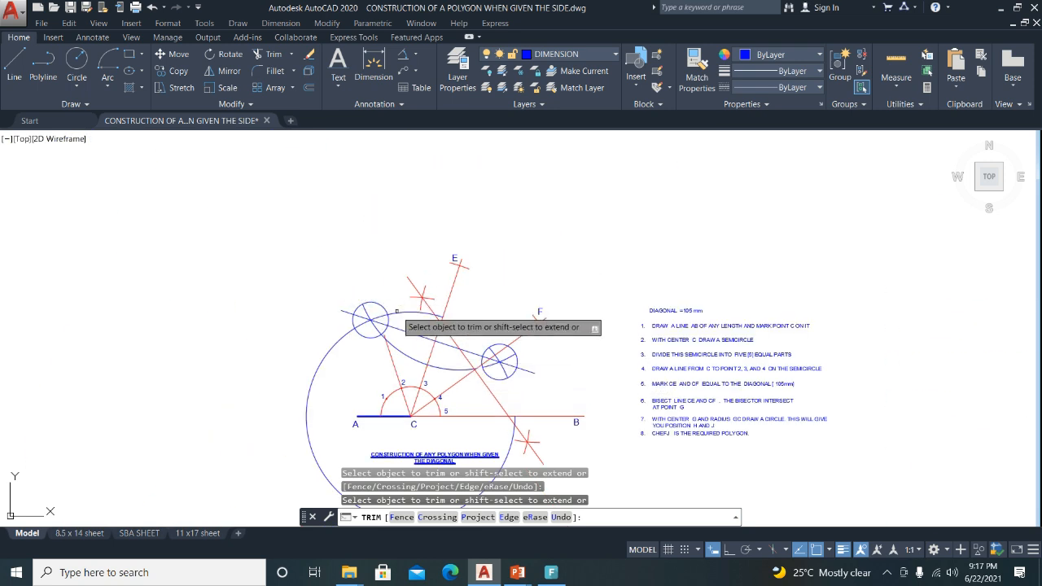
{"action": "scroll", "coordinate": [384, 334], "scroll_direction": "up", "scroll_amount": 6}
{"action": "left_click", "coordinate": [379, 336]}
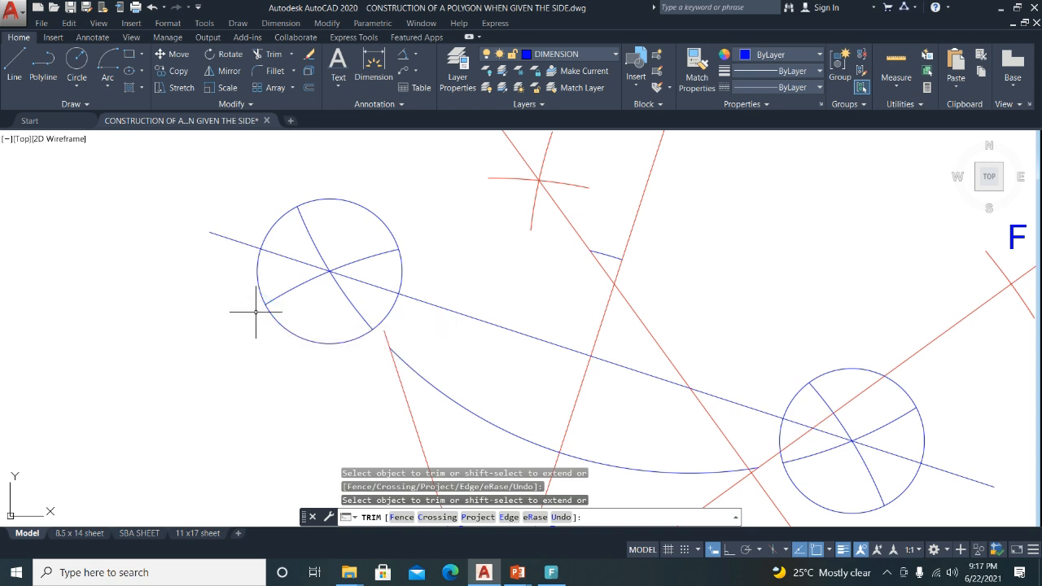
{"action": "key", "text": "Escape"}
{"action": "scroll", "coordinate": [291, 326], "scroll_direction": "down", "scroll_amount": 4}
Delete both small circles, the leftover blue arc and the extra construction lines.
{"action": "left_click", "coordinate": [289, 329]}
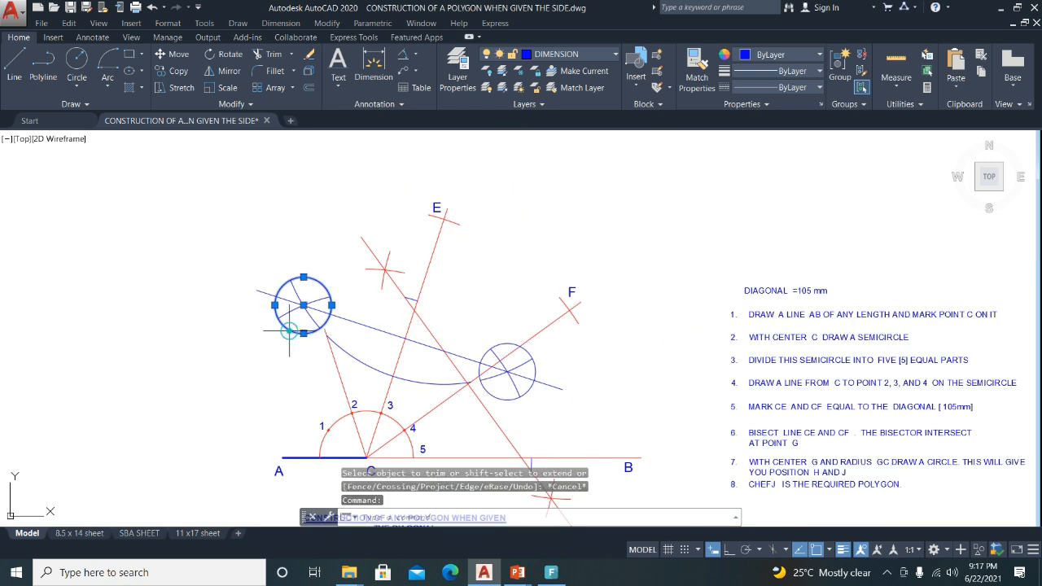
{"action": "left_click", "coordinate": [497, 398]}
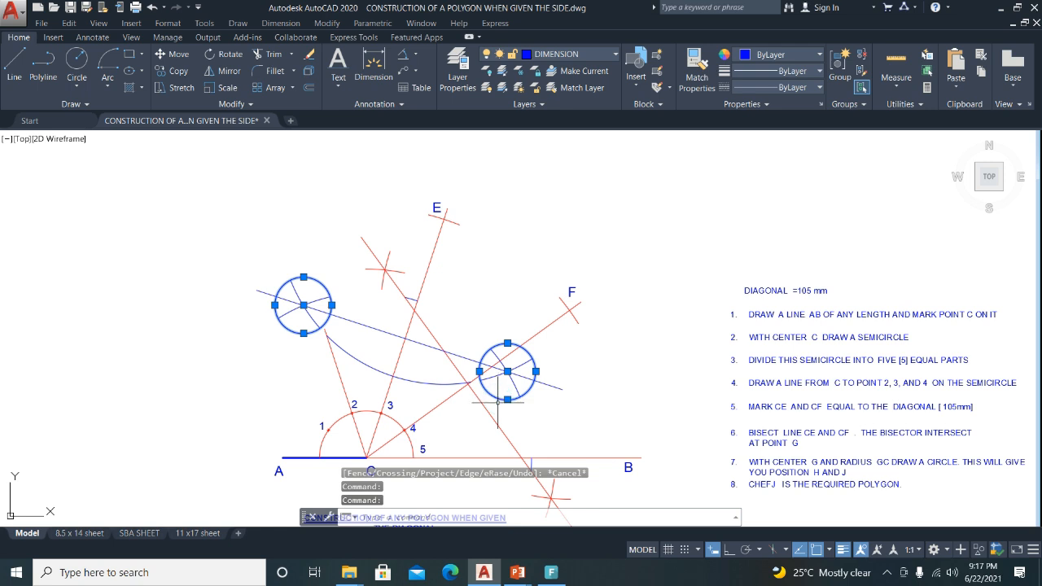
{"action": "key", "text": "Delete"}
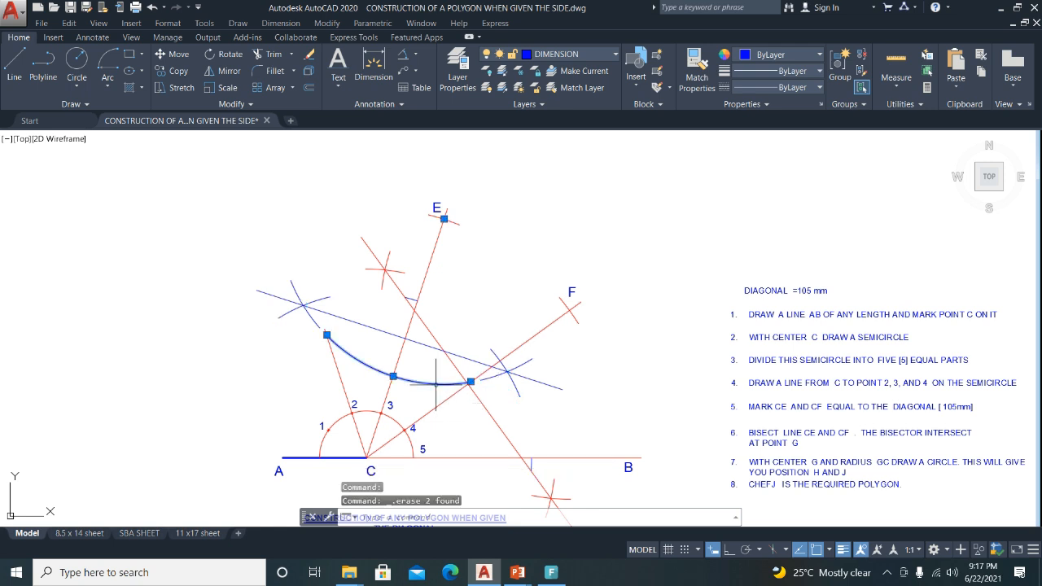
{"action": "key", "text": "Delete"}
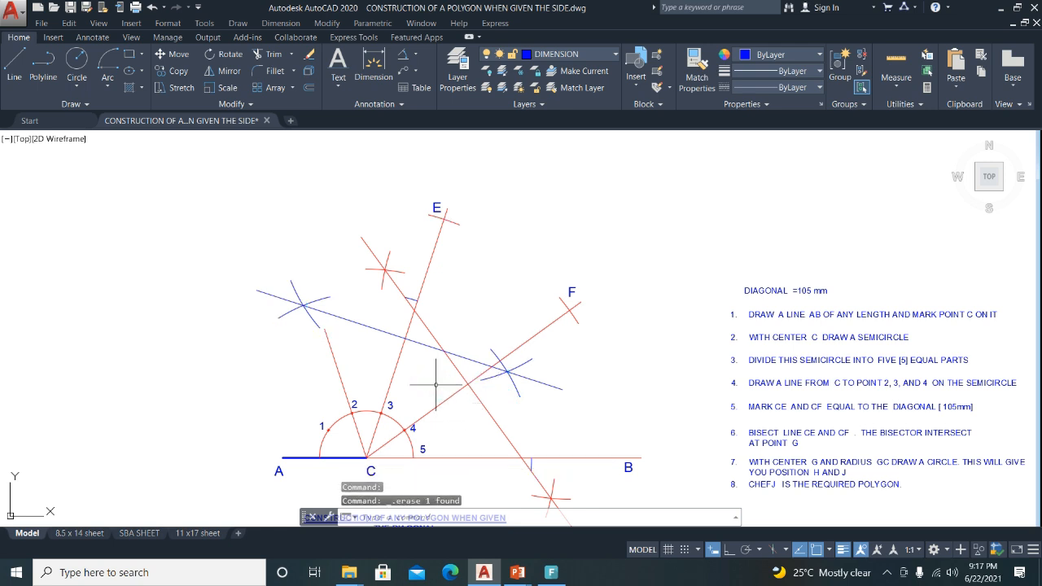
{"action": "left_click", "coordinate": [414, 298]}
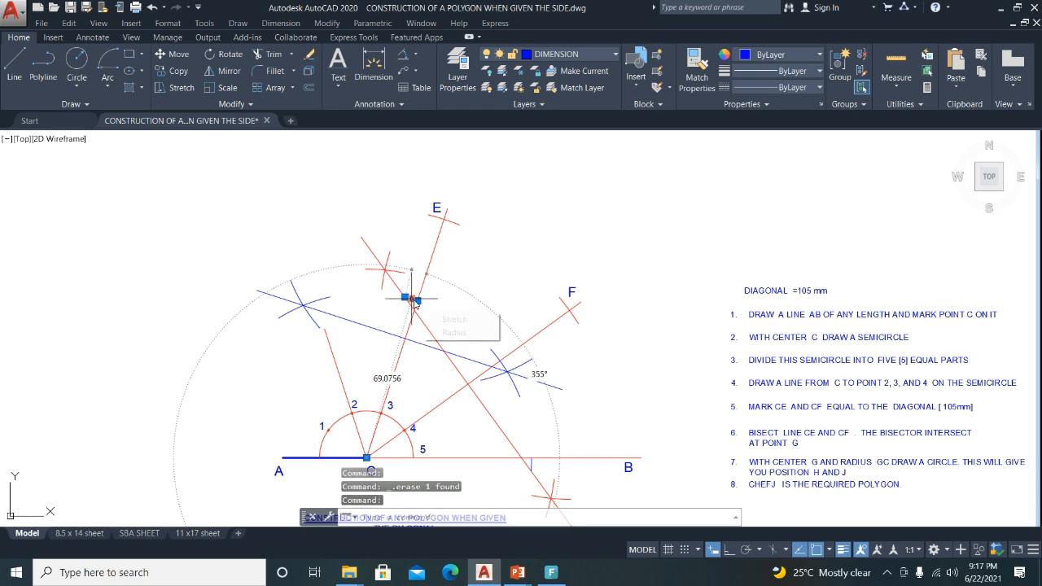
{"action": "key", "text": "Delete"}
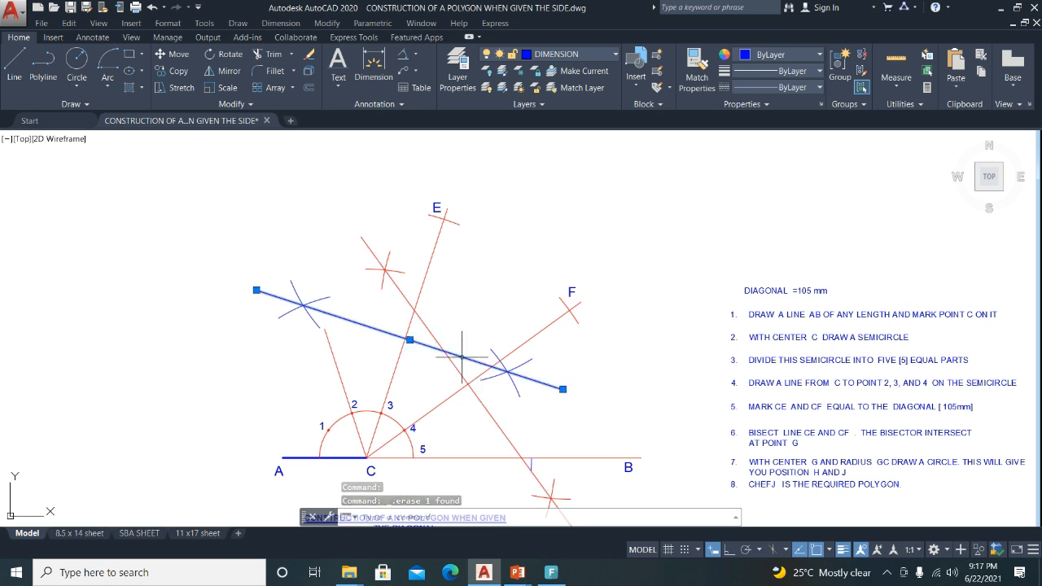
{"action": "left_click", "coordinate": [458, 369]}
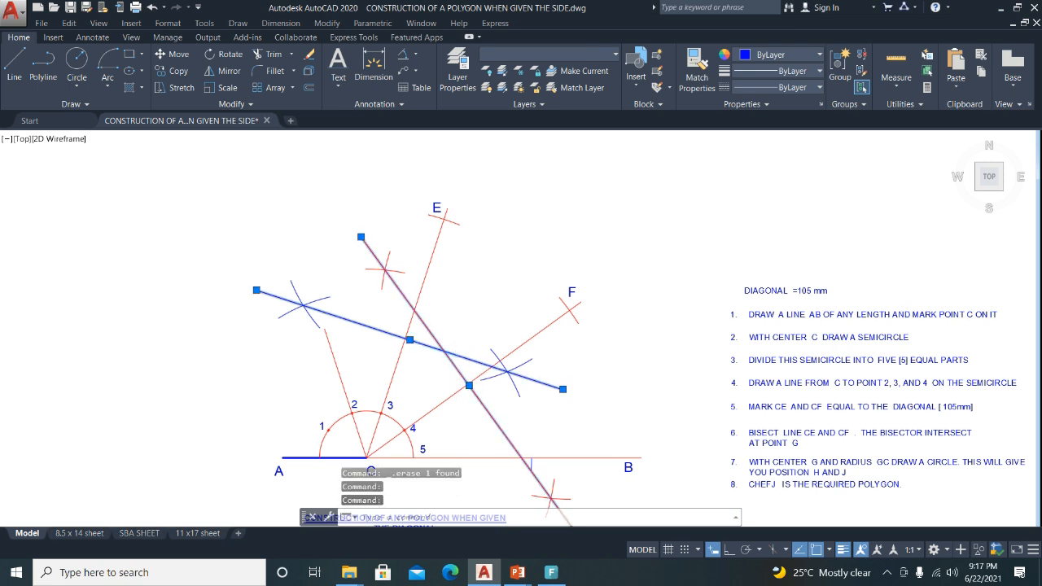
{"action": "scroll", "coordinate": [453, 372], "scroll_direction": "up", "scroll_amount": 4}
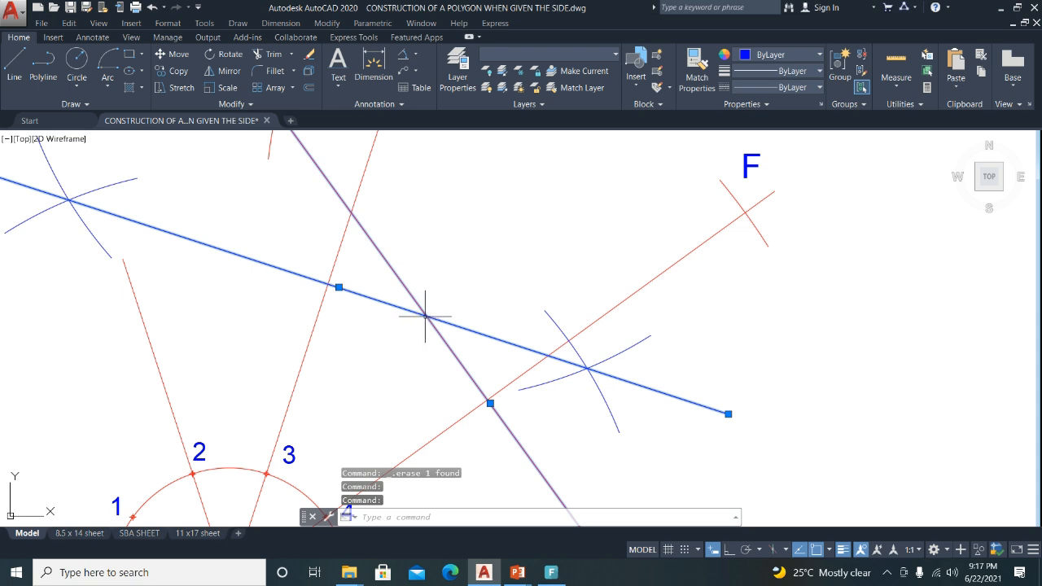
{"action": "scroll", "coordinate": [425, 315], "scroll_direction": "down", "scroll_amount": 4}
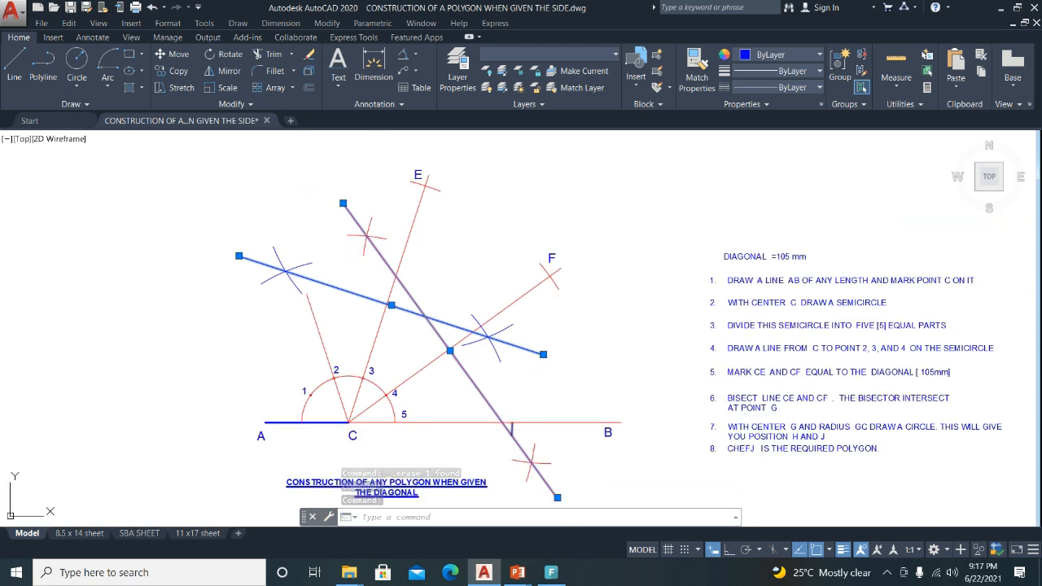
{"action": "key", "text": "Escape"}
{"action": "key", "text": "Delete"}
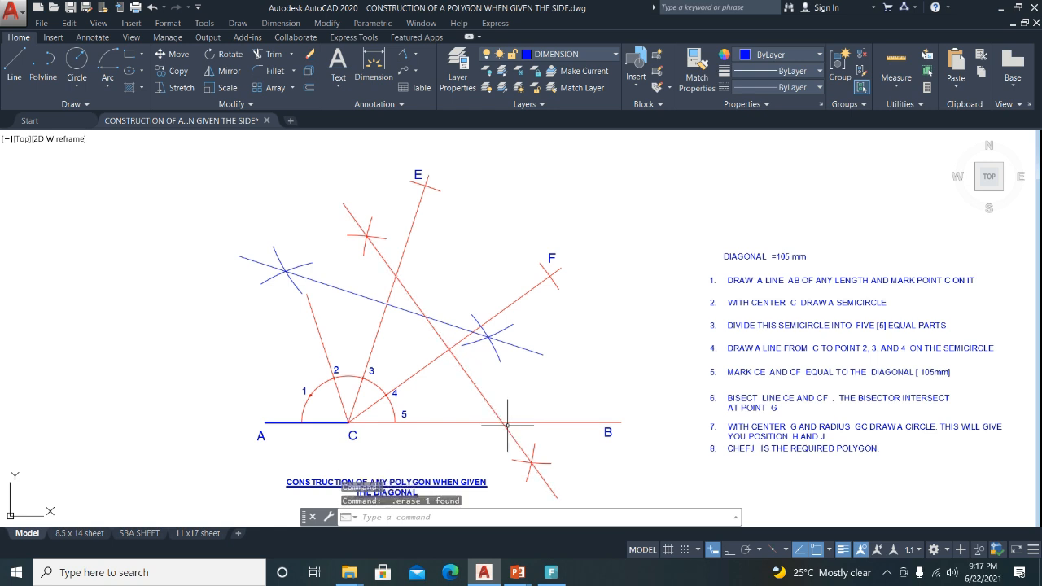
Copy the F label to the bisector crossing and change its text to G.
{"action": "left_click", "coordinate": [553, 257]}
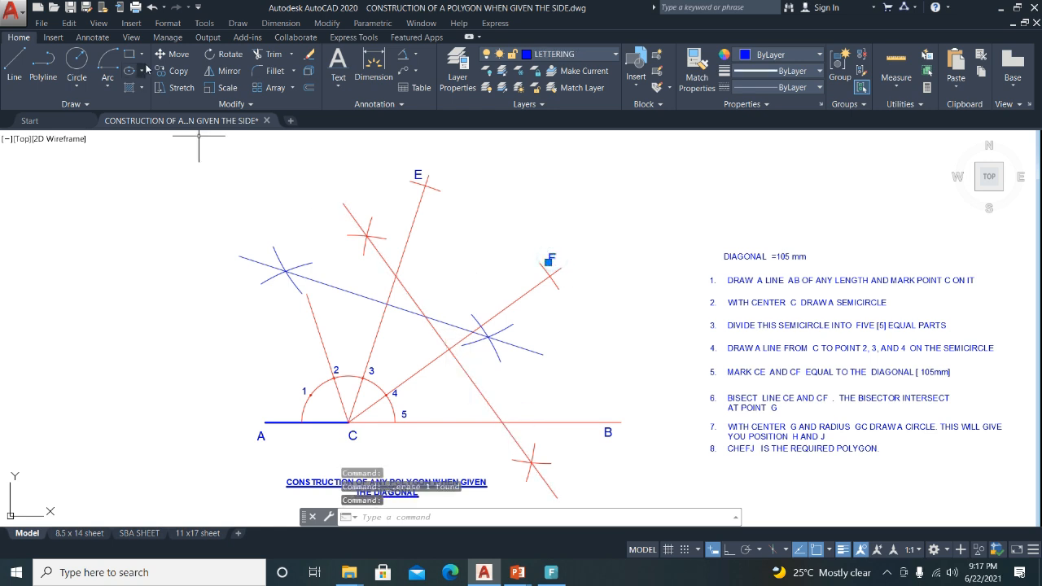
{"action": "left_click", "coordinate": [171, 70]}
{"action": "left_click", "coordinate": [659, 336]}
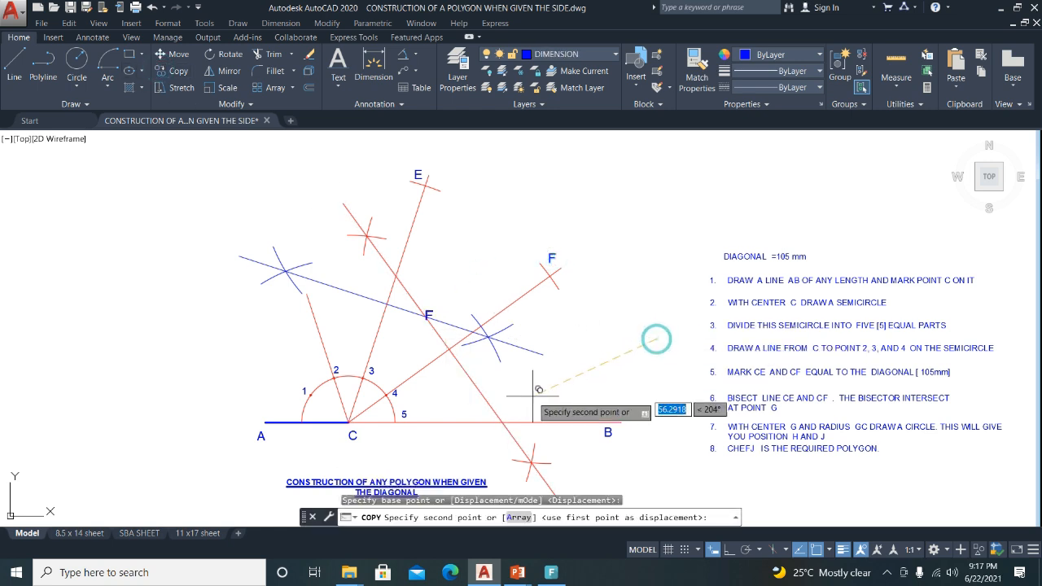
{"action": "left_click", "coordinate": [546, 388]}
{"action": "key", "text": "Escape"}
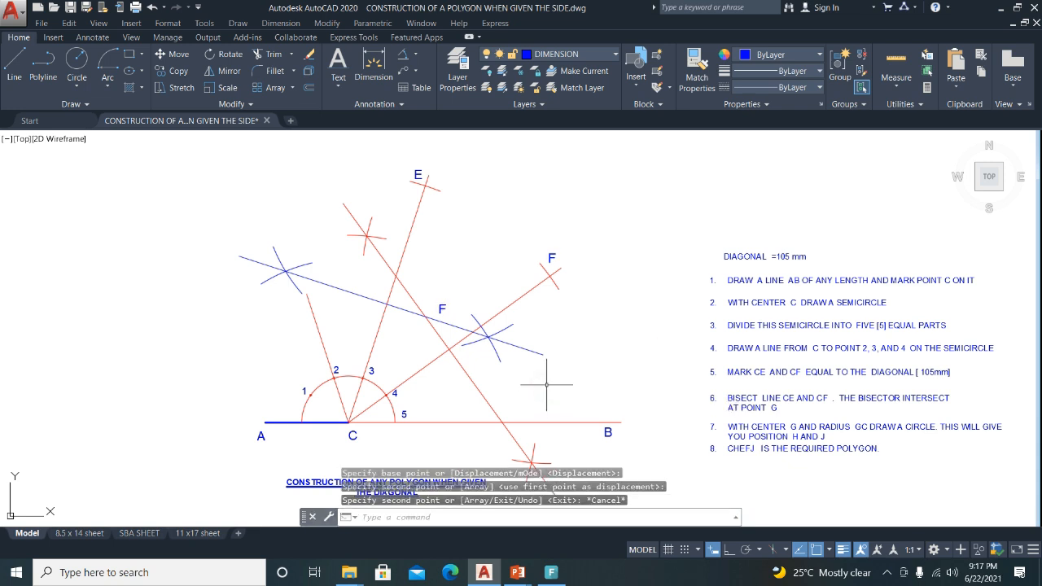
{"action": "left_click", "coordinate": [440, 307]}
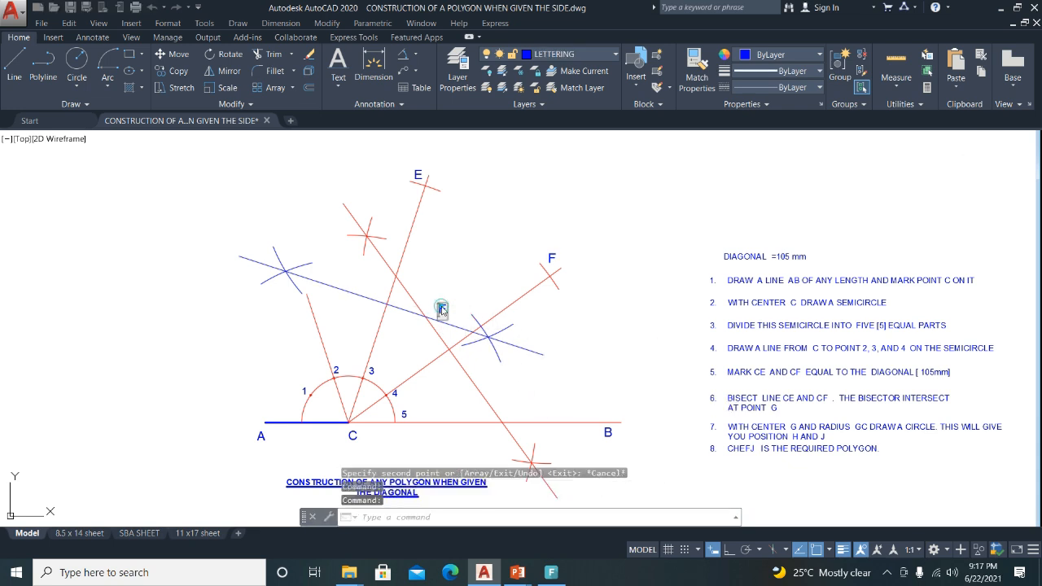
{"action": "double_click", "coordinate": [440, 308]}
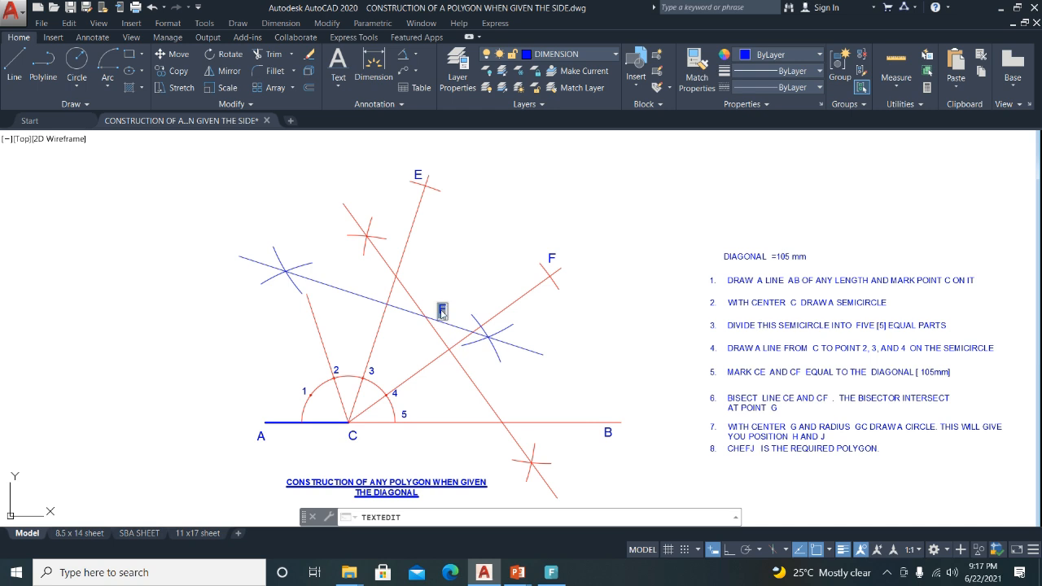
{"action": "left_click", "coordinate": [518, 386]}
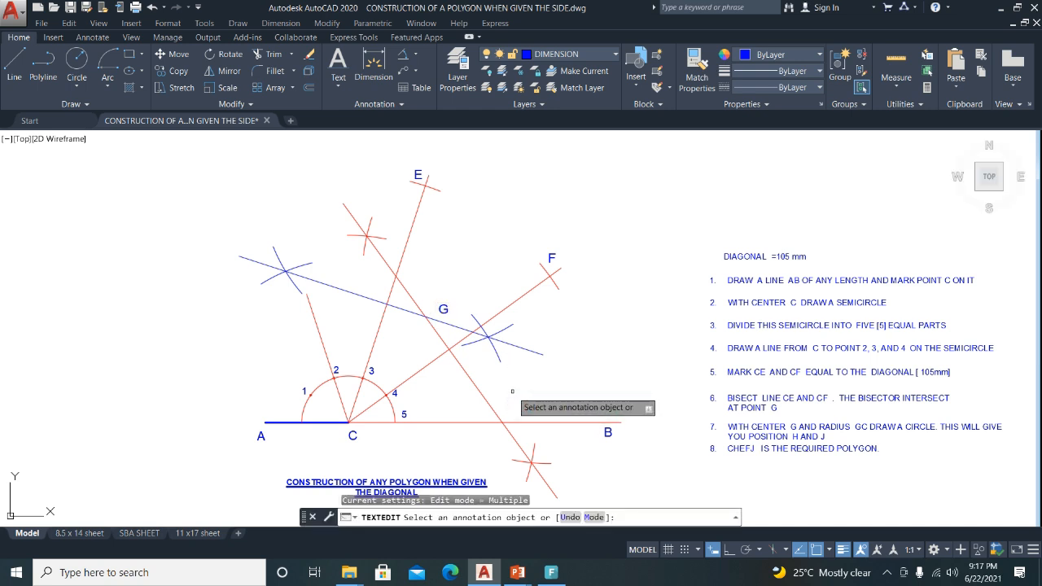
{"action": "key", "text": "Escape"}
Pan over to review the step 6 and step 7 notes, then recentre the drawing.
{"action": "mouse_move", "coordinate": [806, 411]}
{"action": "middle_mouse_down"}
{"action": "mouse_move", "coordinate": [686, 399]}
{"action": "mouse_move", "coordinate": [680, 382]}
{"action": "middle_mouse_up"}
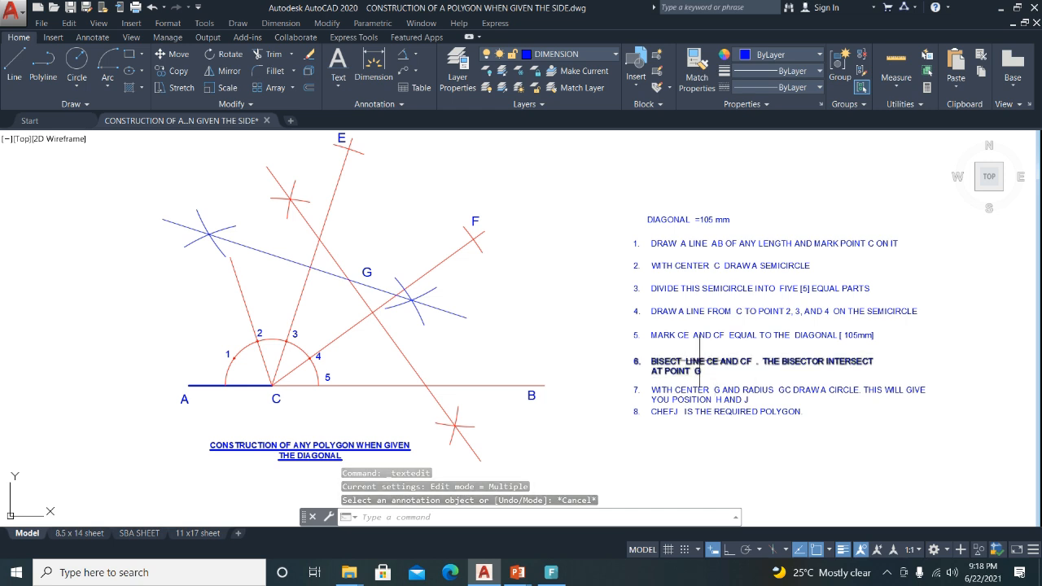
{"action": "left_click", "coordinate": [700, 360]}
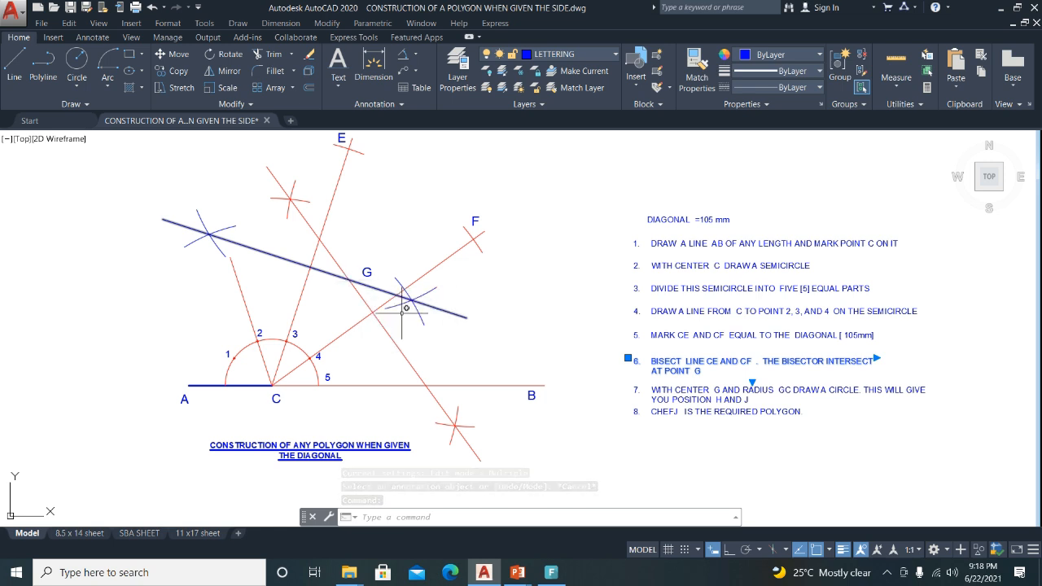
{"action": "key", "text": "Escape"}
{"action": "left_click", "coordinate": [685, 390]}
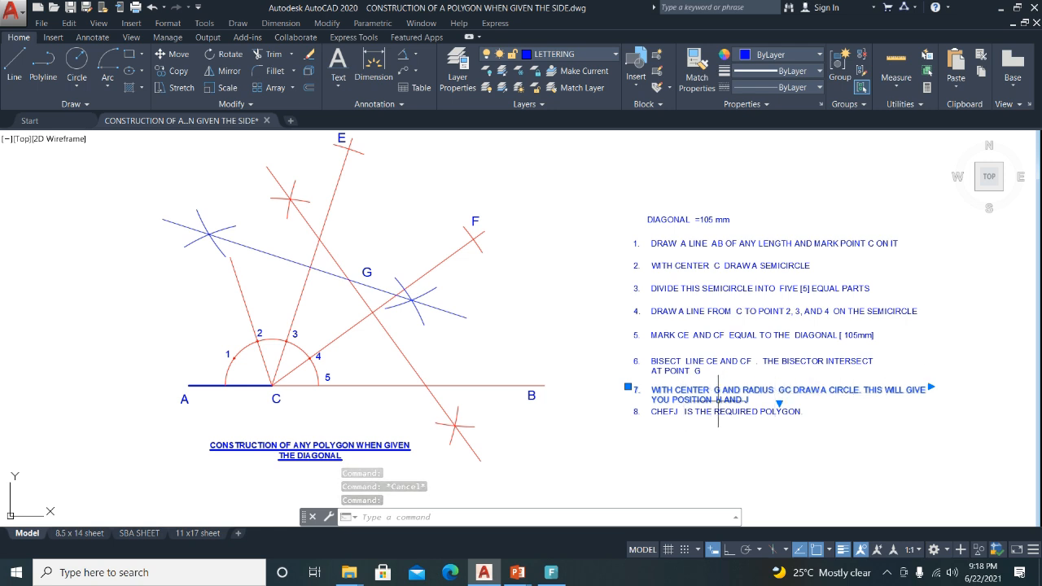
{"action": "key", "text": "Escape"}
{"action": "mouse_move", "coordinate": [289, 303]}
{"action": "middle_mouse_down"}
{"action": "mouse_move", "coordinate": [318, 309]}
{"action": "mouse_move", "coordinate": [353, 344]}
{"action": "middle_mouse_up"}
{"action": "key", "text": "Escape"}
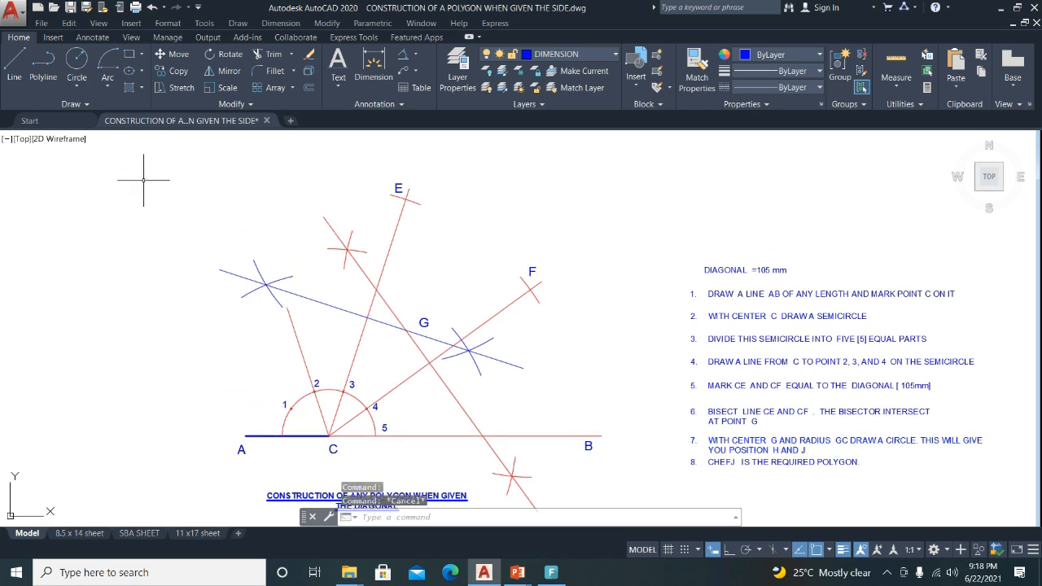
Draw a circle centred on G through C and put it on the CONSTRUCTION LINE layer.
{"action": "left_click", "coordinate": [78, 65]}
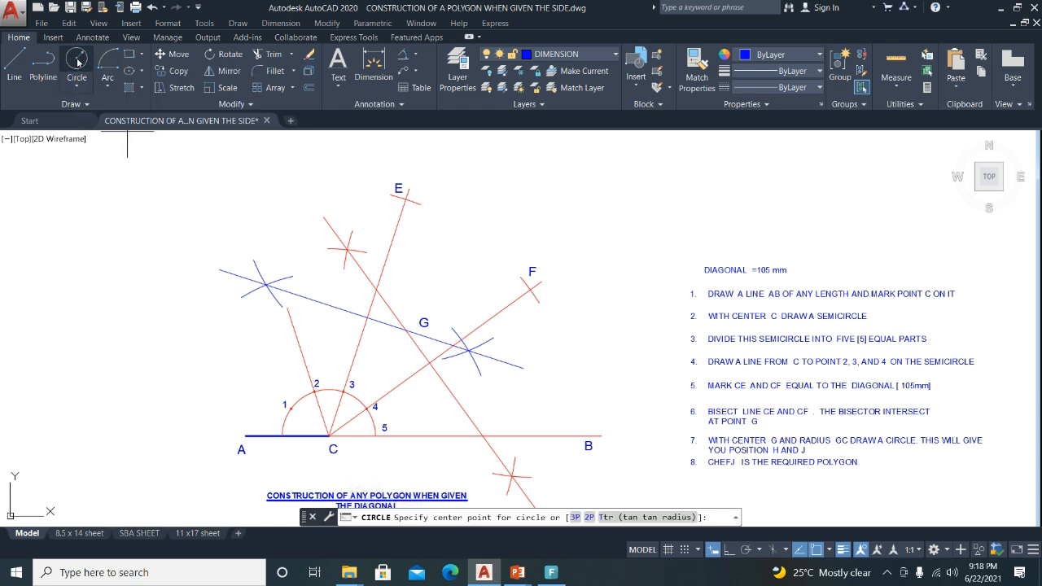
{"action": "left_click", "coordinate": [405, 331]}
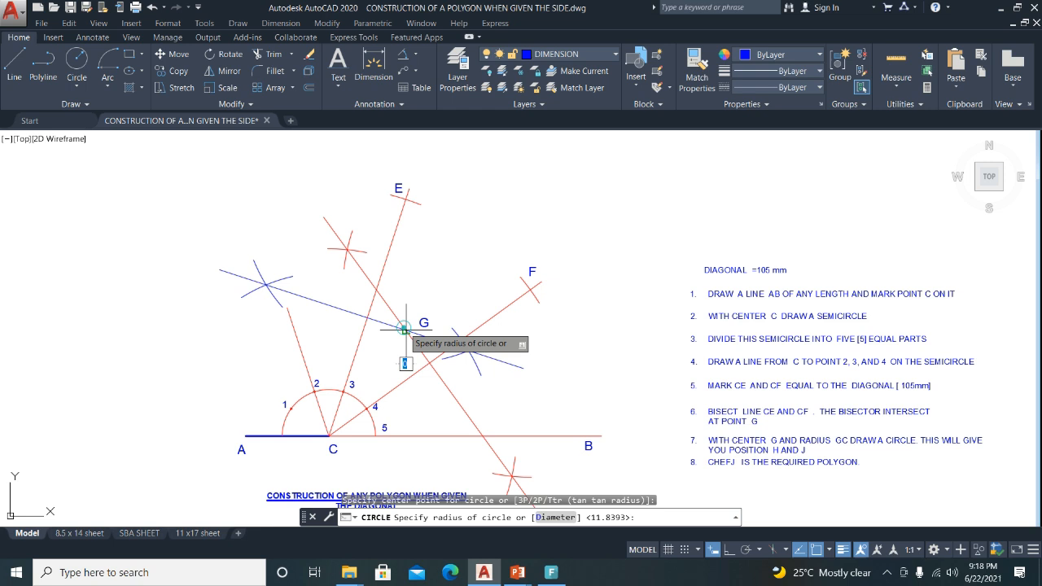
{"action": "left_click", "coordinate": [329, 435]}
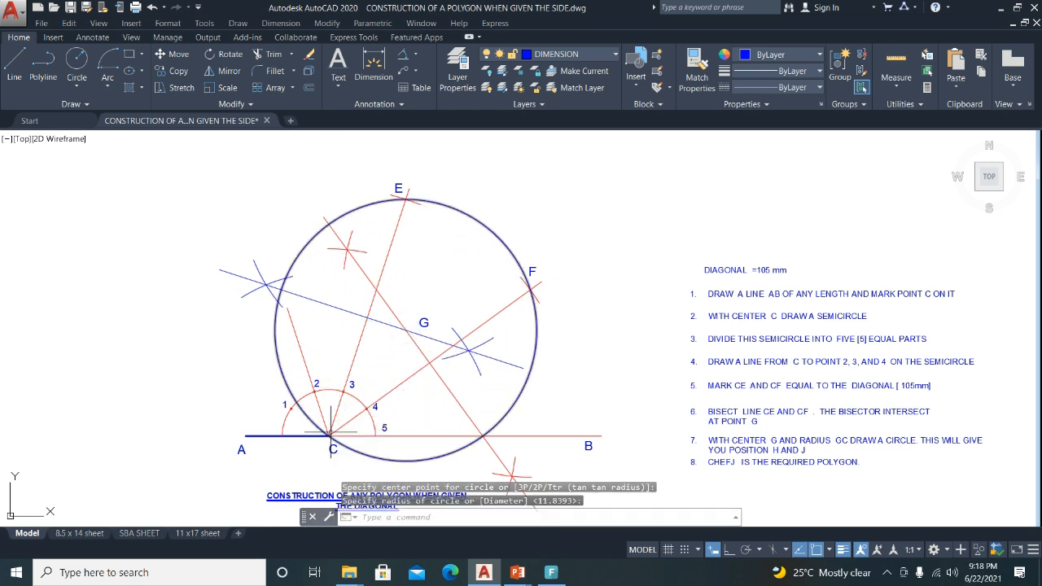
{"action": "key", "text": "Return"}
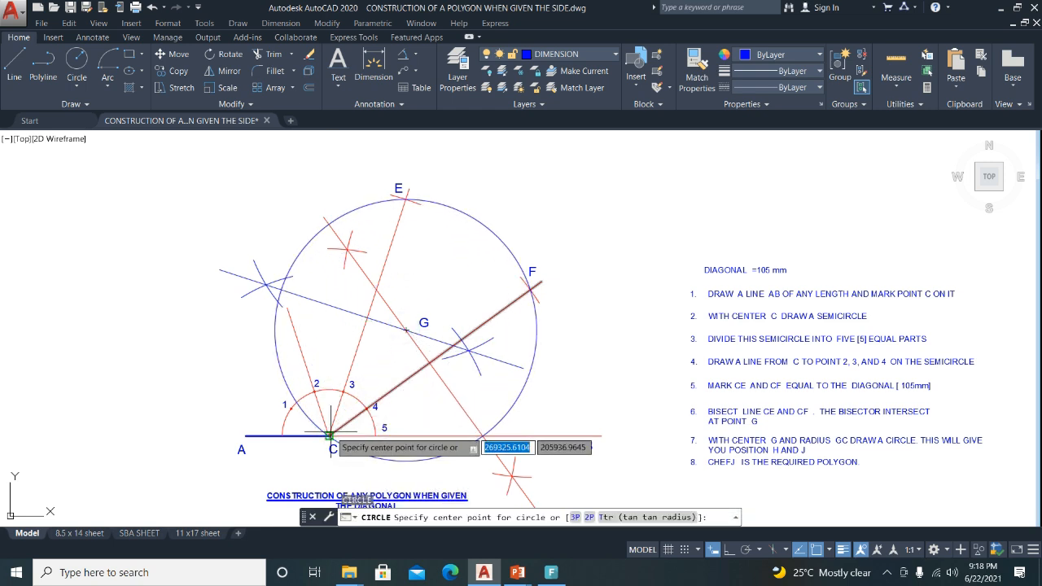
{"action": "key", "text": "Escape"}
{"action": "left_click", "coordinate": [279, 368]}
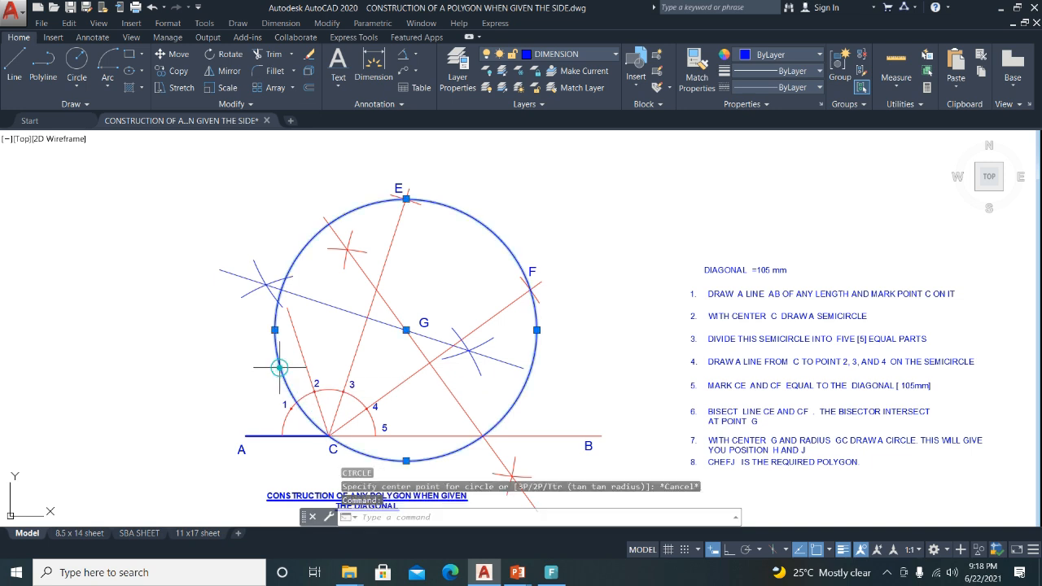
{"action": "left_click", "coordinate": [613, 54]}
{"action": "left_click", "coordinate": [541, 113]}
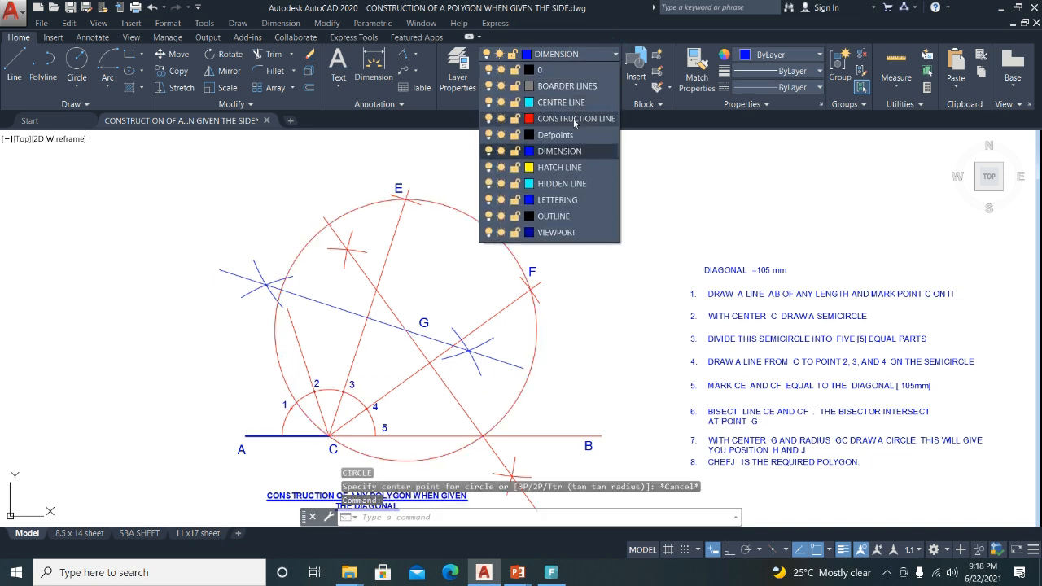
{"action": "key", "text": "Escape"}
Move the bisector arcs, the long bisector line and line CF onto the CONSTRUCTION LINE layer.
{"action": "left_click", "coordinate": [186, 247]}
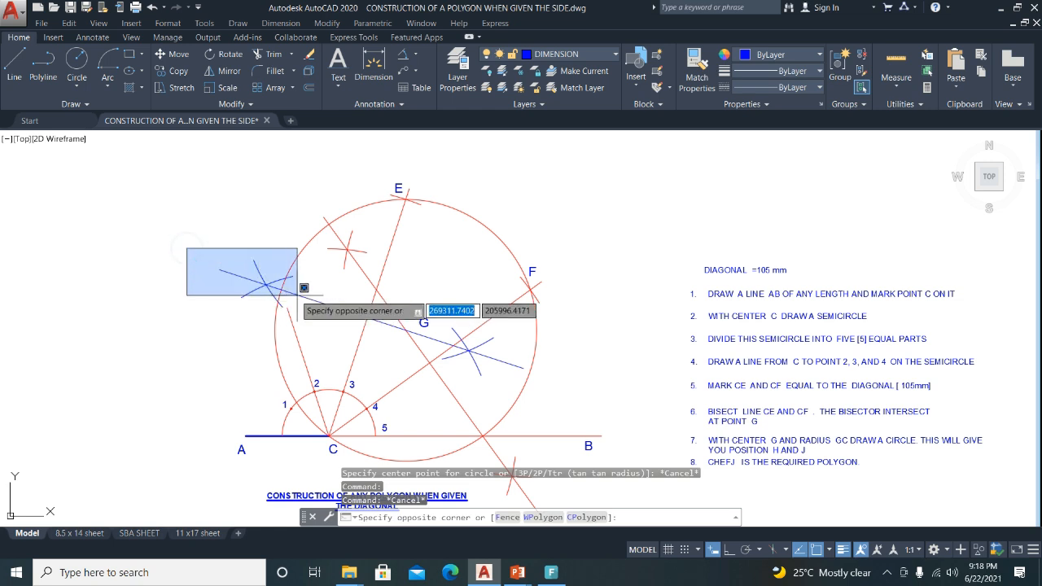
{"action": "left_click", "coordinate": [301, 324]}
{"action": "left_click", "coordinate": [320, 292]}
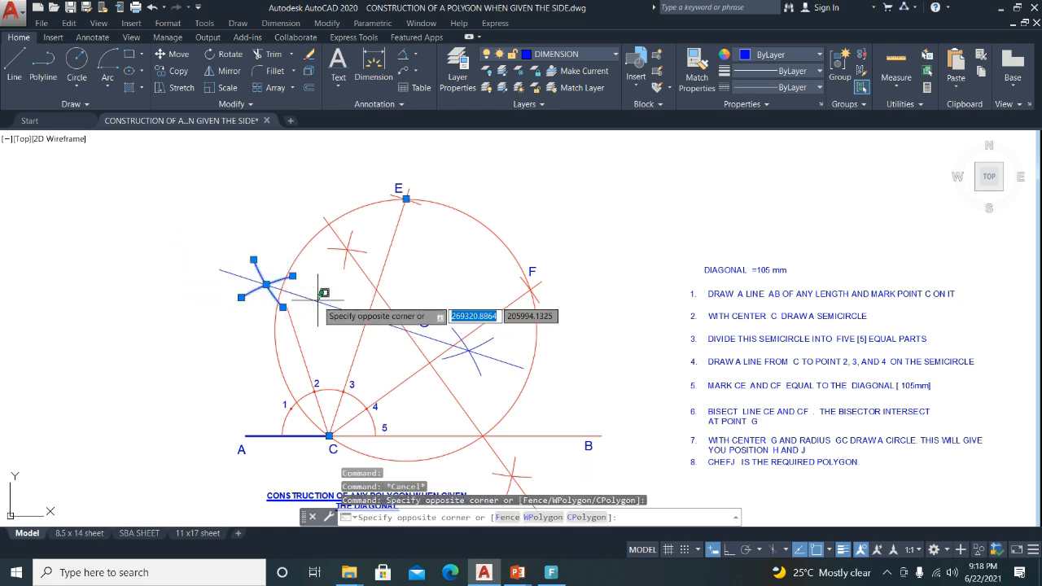
{"action": "left_click", "coordinate": [318, 300]}
{"action": "left_click", "coordinate": [316, 302]}
{"action": "left_click", "coordinate": [487, 383]}
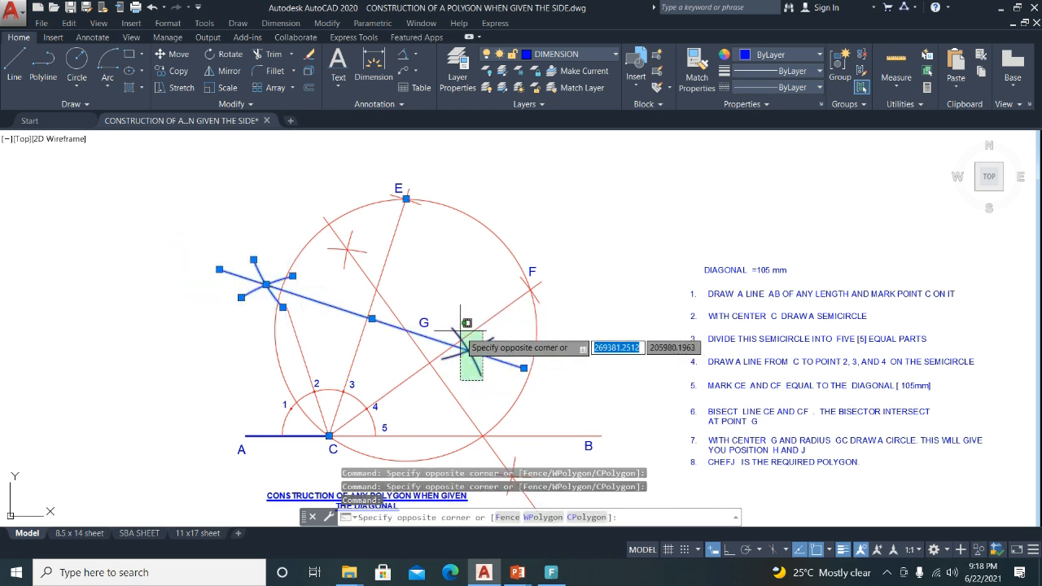
{"action": "left_click", "coordinate": [458, 333]}
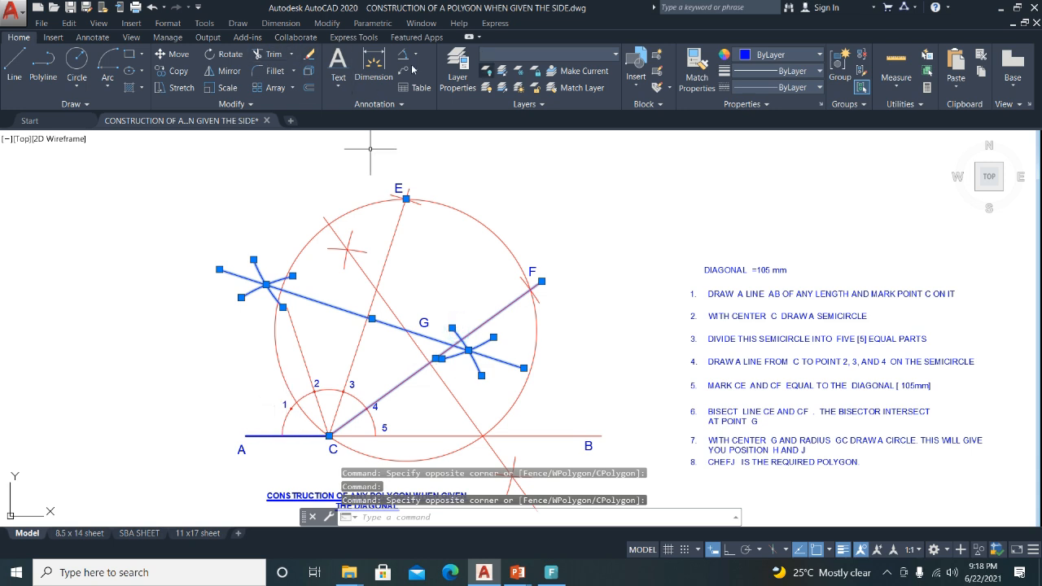
{"action": "left_click", "coordinate": [577, 61]}
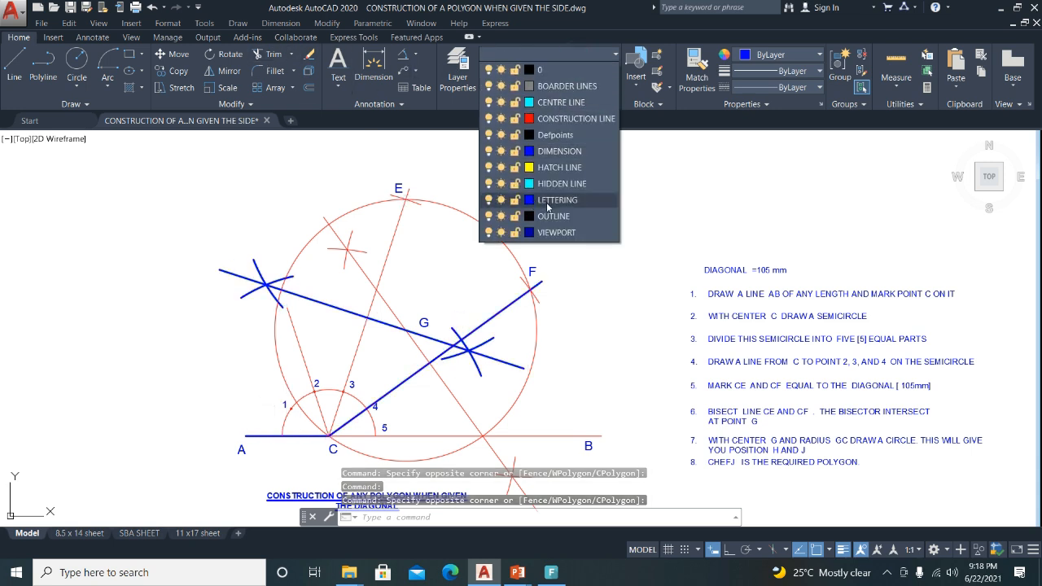
{"action": "left_click", "coordinate": [564, 119]}
Lengthen line C–2 from its end grip until it reaches the circle around G.
{"action": "key", "text": "Escape"}
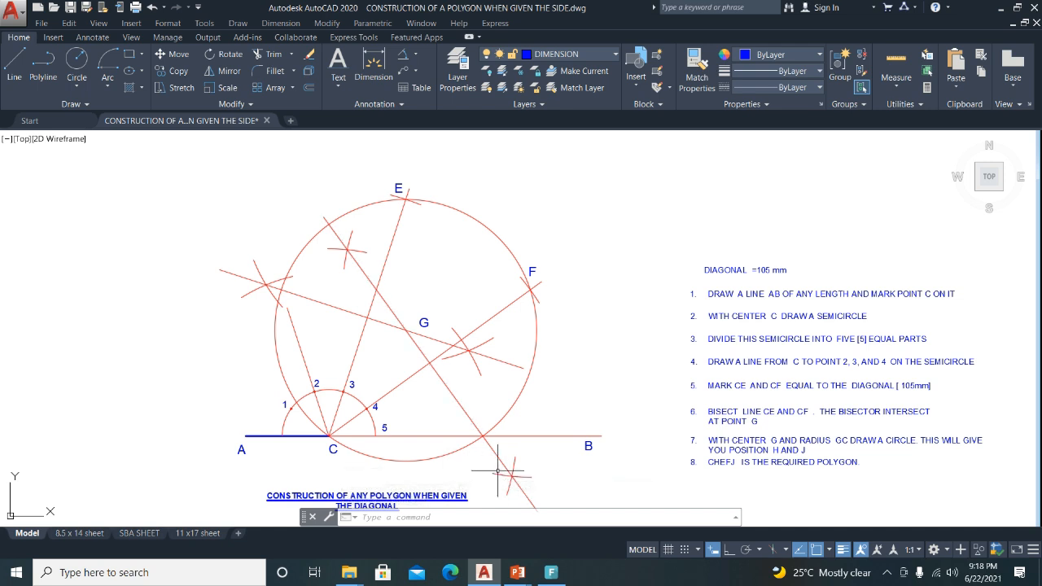
{"action": "scroll", "coordinate": [421, 441], "scroll_direction": "up", "scroll_amount": 8}
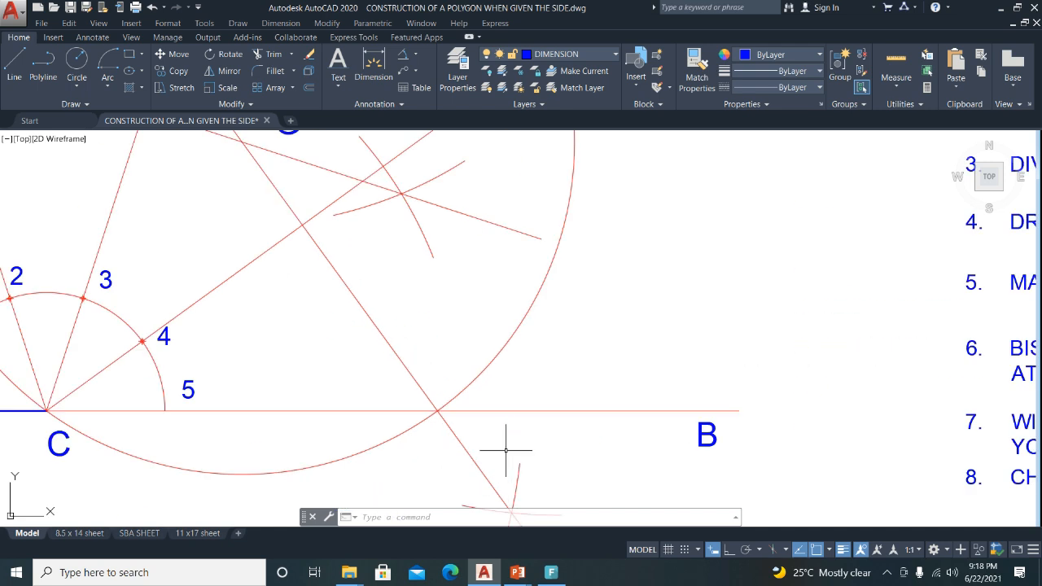
{"action": "scroll", "coordinate": [578, 416], "scroll_direction": "down", "scroll_amount": 6}
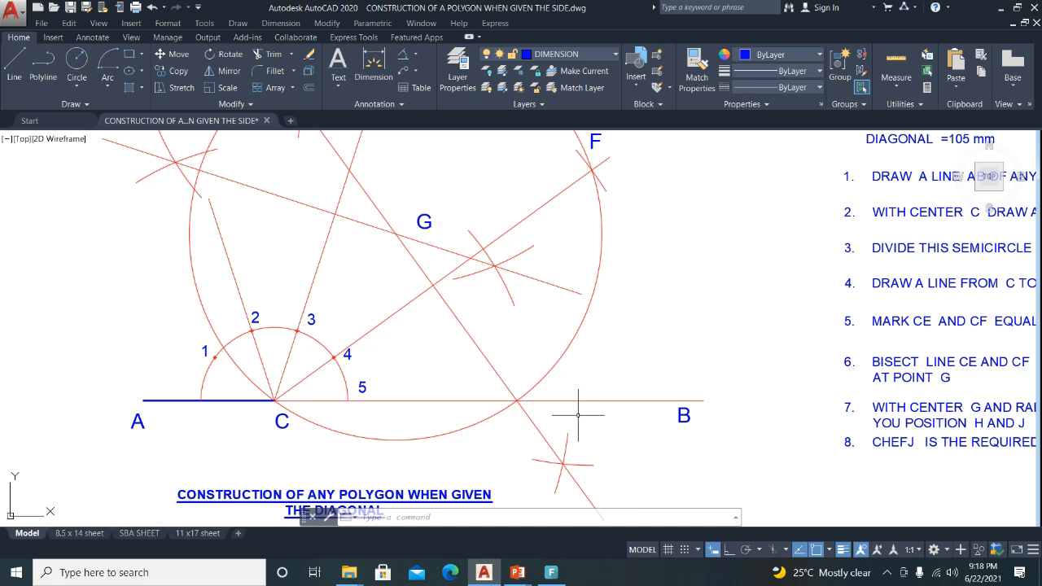
{"action": "scroll", "coordinate": [572, 411], "scroll_direction": "down", "scroll_amount": 2}
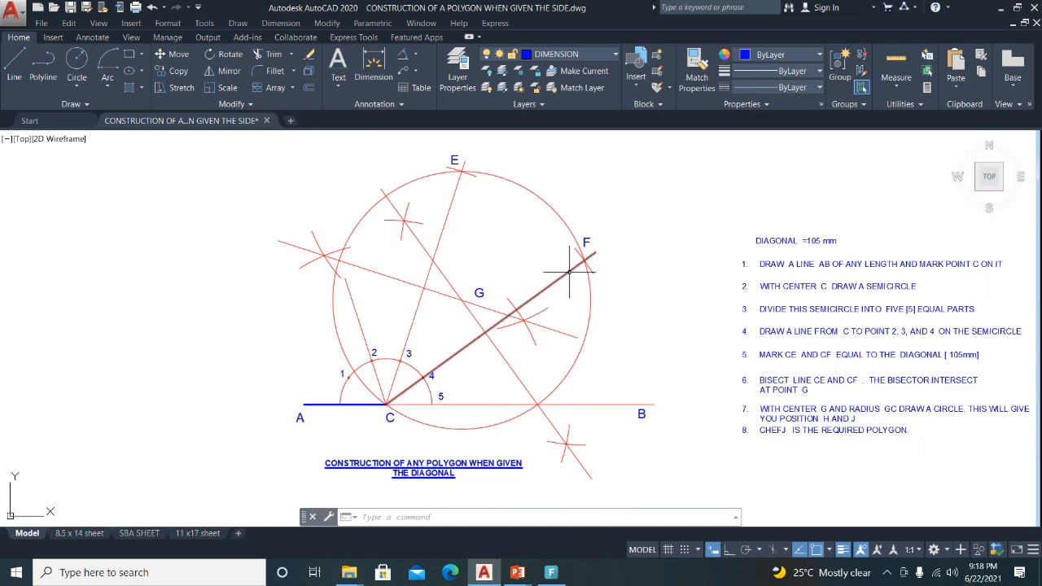
{"action": "left_click", "coordinate": [352, 295]}
{"action": "mouse_move", "coordinate": [345, 277]}
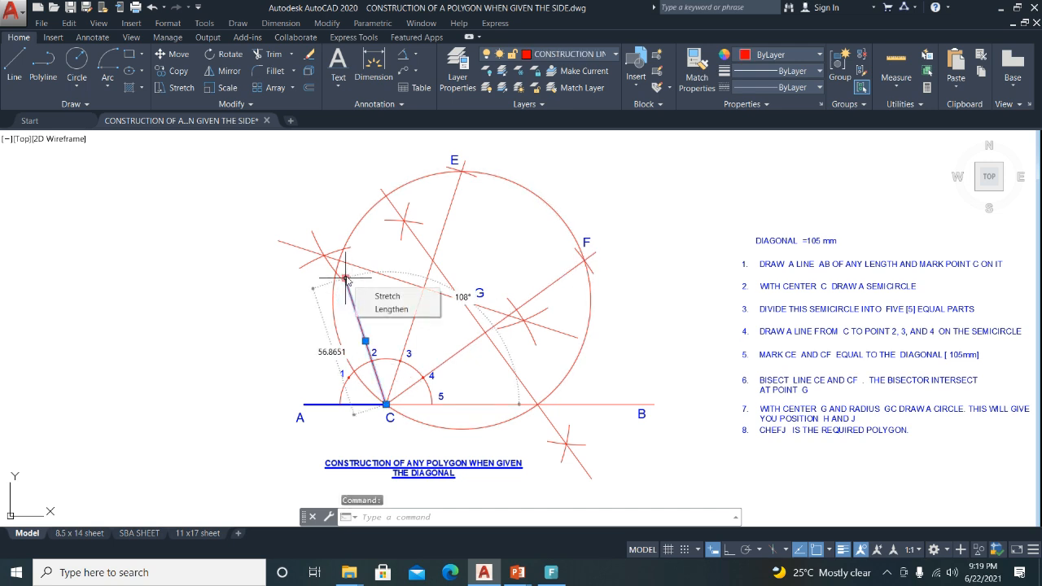
{"action": "left_click", "coordinate": [389, 310]}
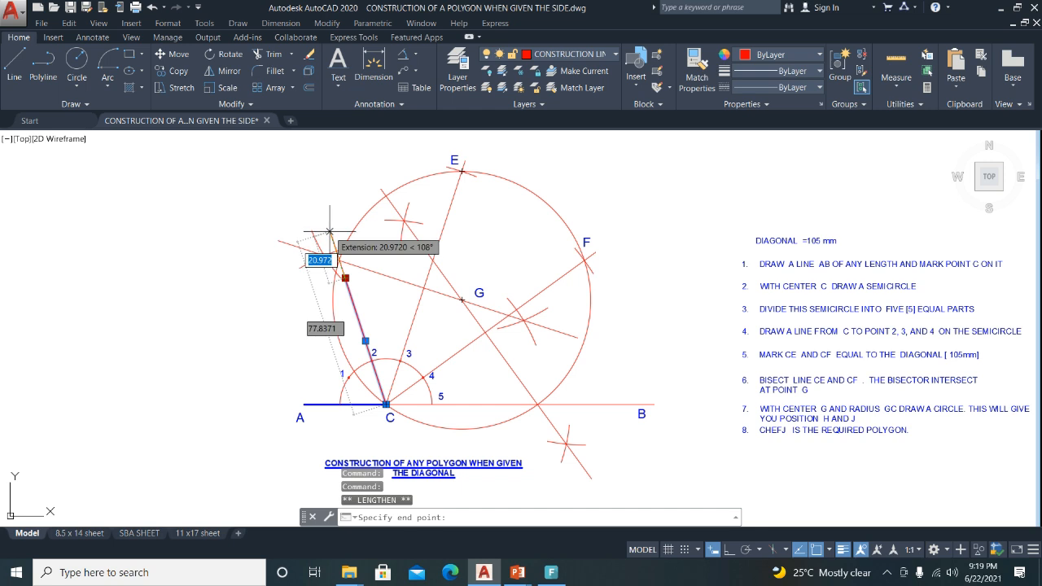
{"action": "left_click", "coordinate": [330, 232]}
{"action": "key", "text": "Escape"}
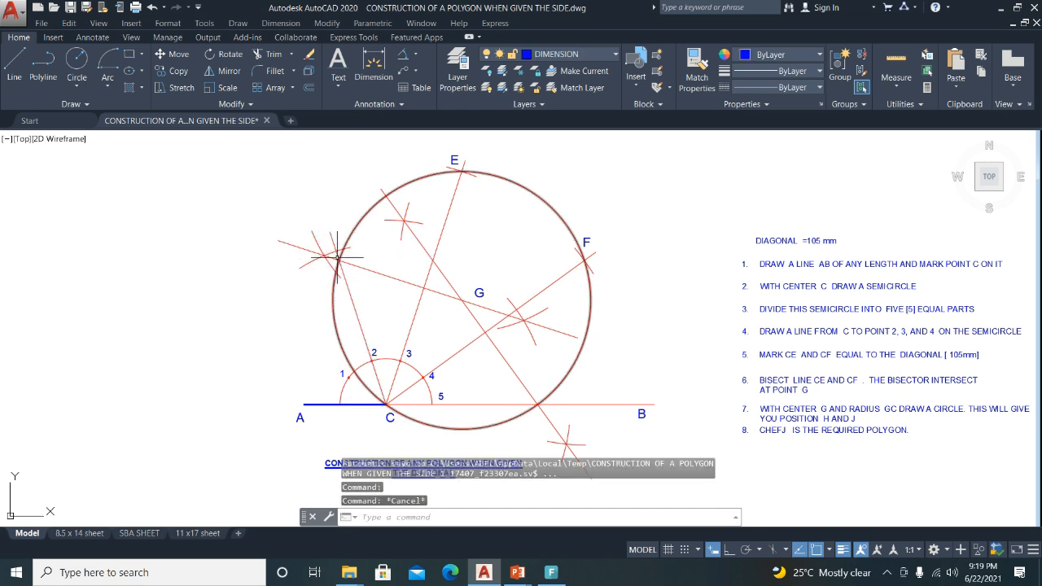
{"action": "scroll", "coordinate": [337, 245], "scroll_direction": "up", "scroll_amount": 5}
{"action": "scroll", "coordinate": [337, 246], "scroll_direction": "down", "scroll_amount": 5}
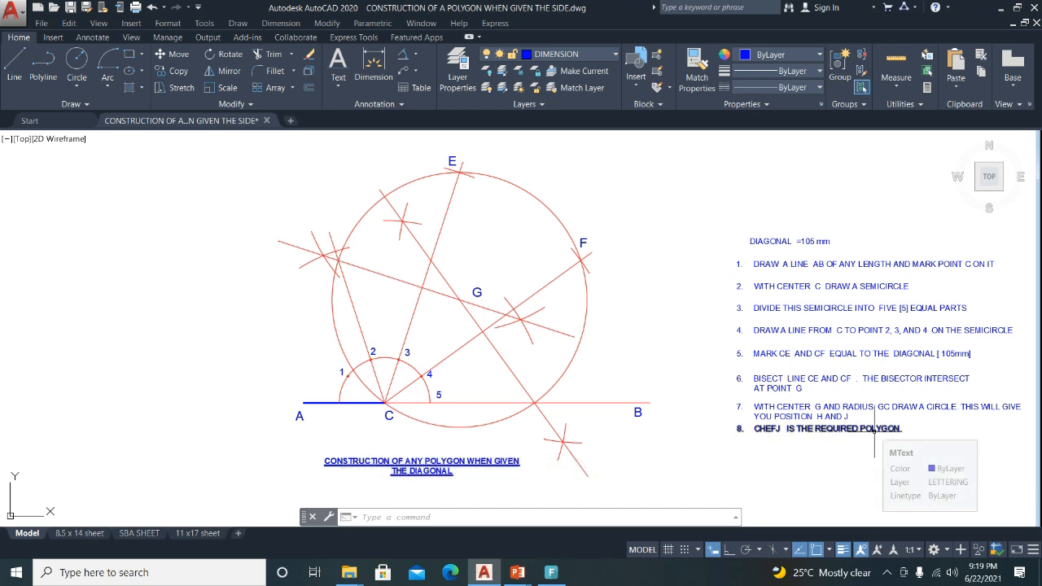
Make OUTLINE the current layer and toggle the lineweight display off and back on.
{"action": "left_click", "coordinate": [605, 60]}
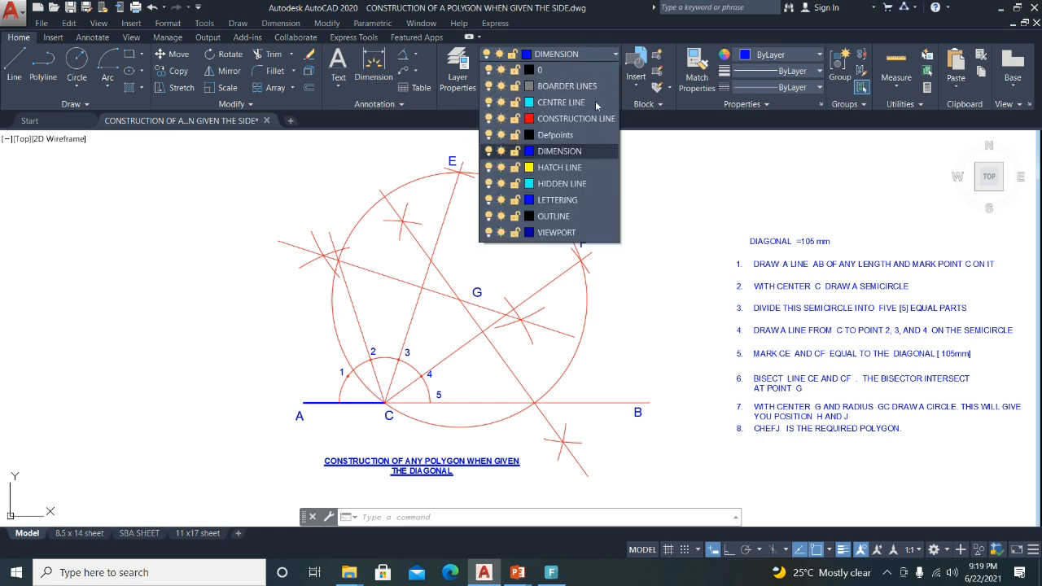
{"action": "left_click", "coordinate": [562, 216]}
{"action": "left_click", "coordinate": [844, 554]}
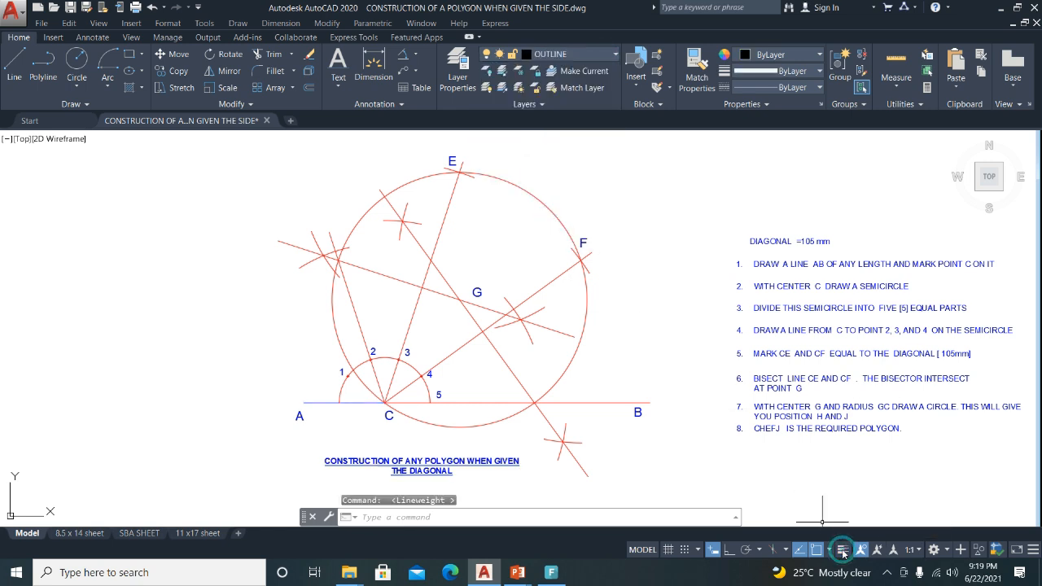
{"action": "left_click", "coordinate": [843, 554]}
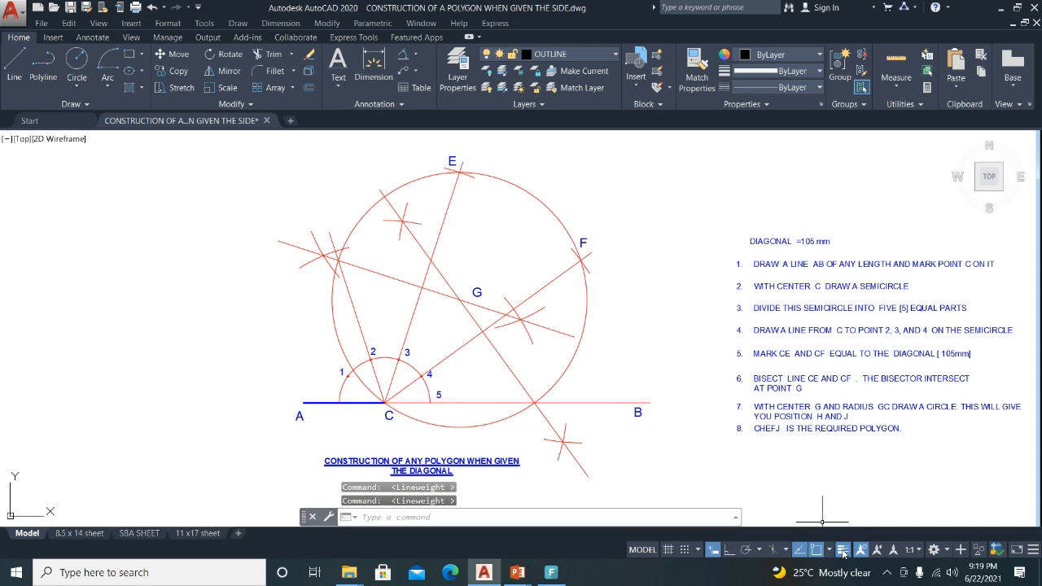
Draw the pentagon sides C → top of line C–2 → E → F → lower-right point → C.
{"action": "left_click", "coordinate": [14, 65]}
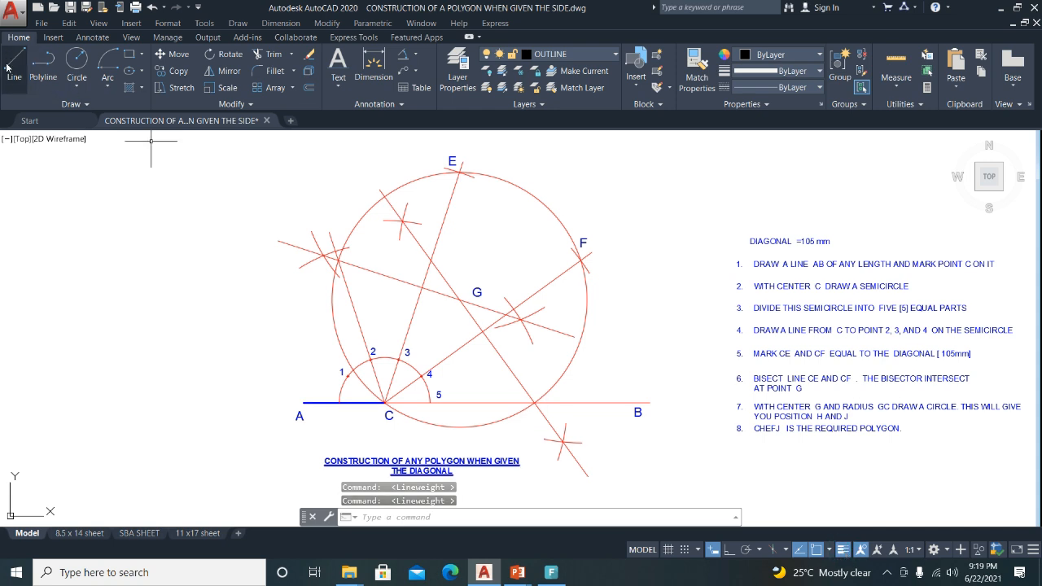
{"action": "left_click", "coordinate": [386, 402]}
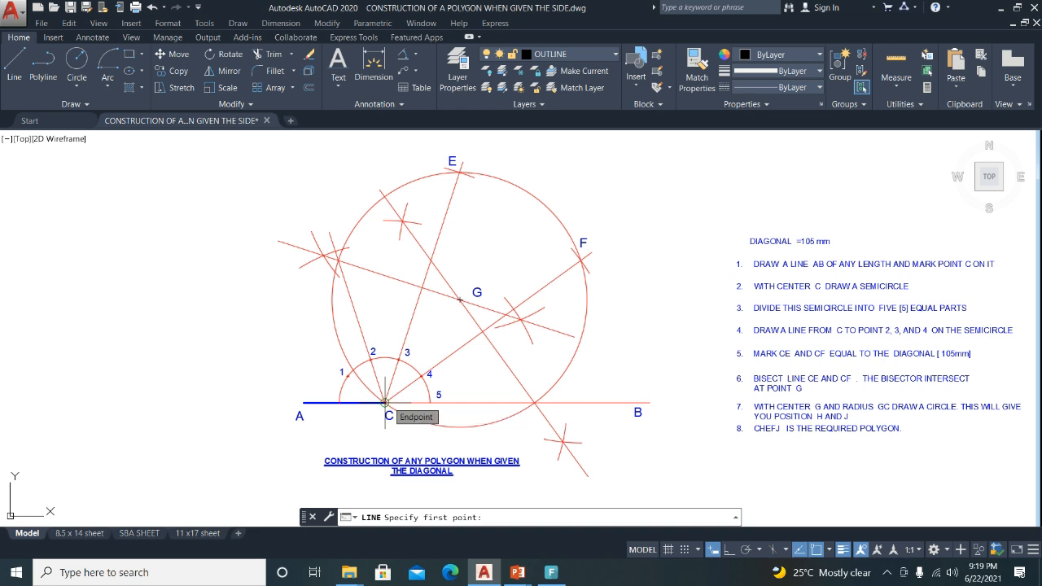
{"action": "left_click", "coordinate": [338, 259]}
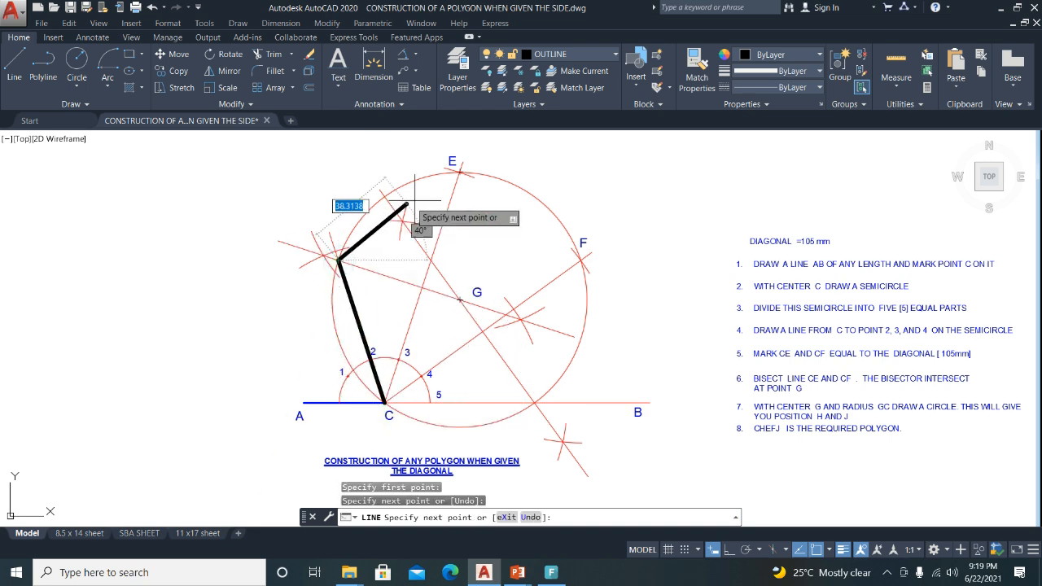
{"action": "left_click", "coordinate": [460, 172]}
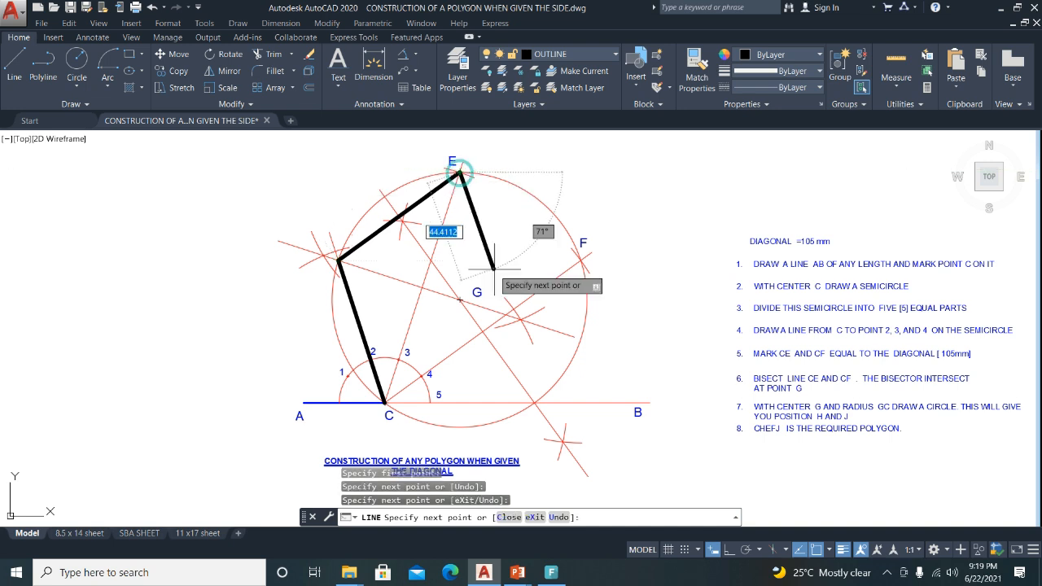
{"action": "left_click", "coordinate": [581, 260]}
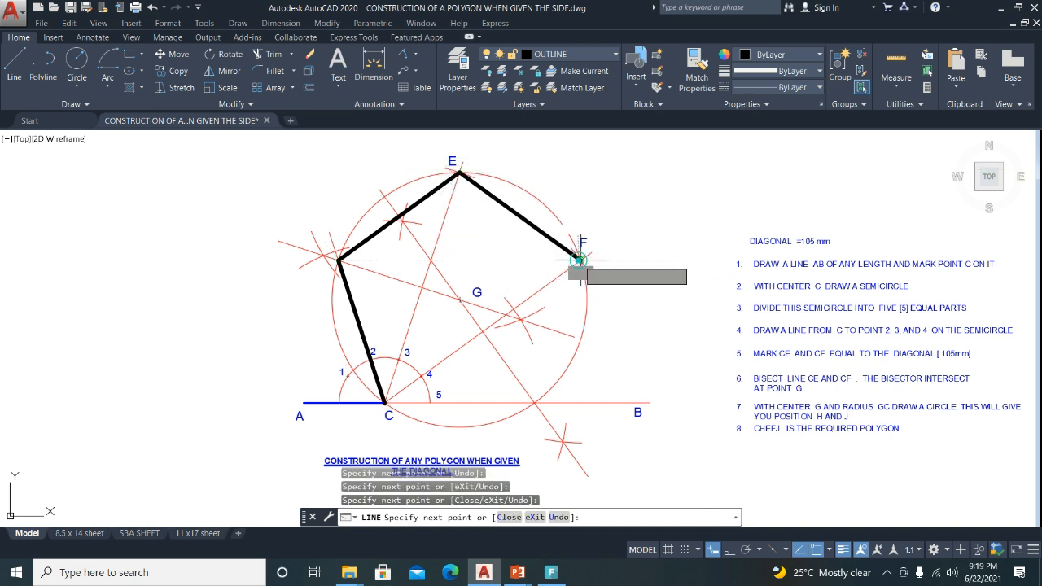
{"action": "left_click", "coordinate": [534, 402]}
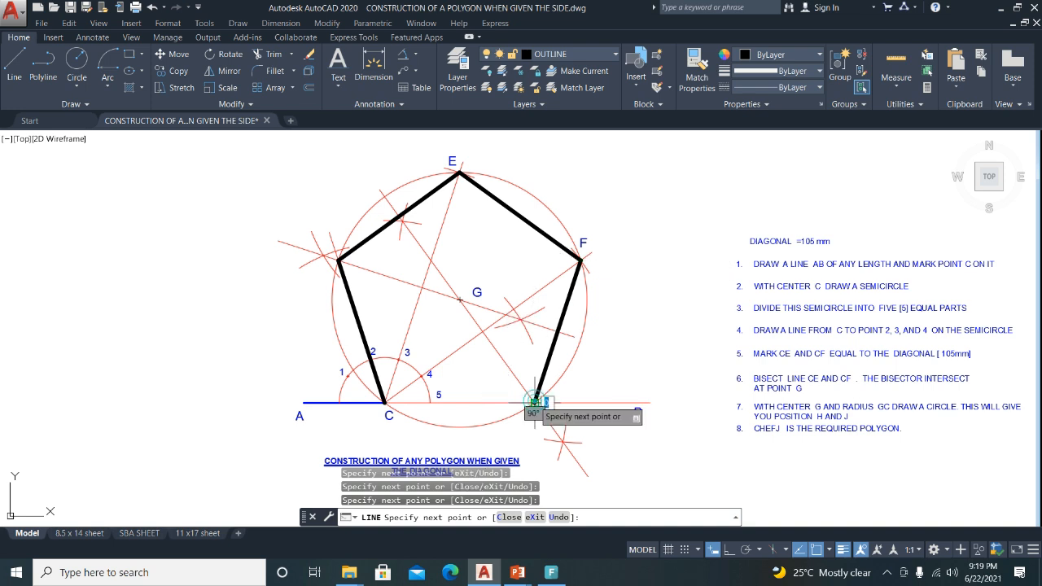
{"action": "left_click", "coordinate": [385, 402]}
{"action": "key", "text": "Return"}
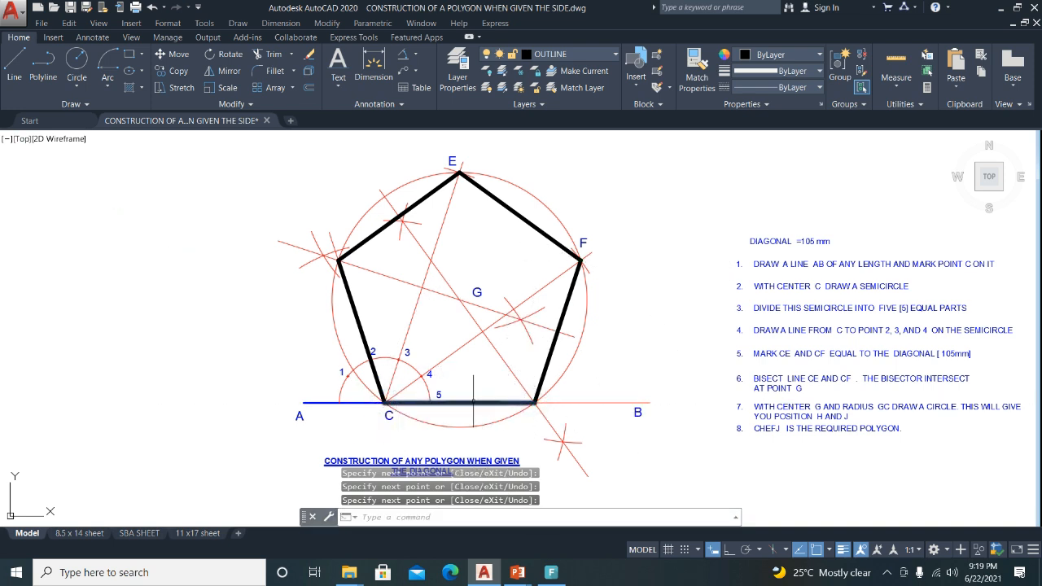
Move line A–C onto the construction layer.
{"action": "left_click", "coordinate": [320, 402]}
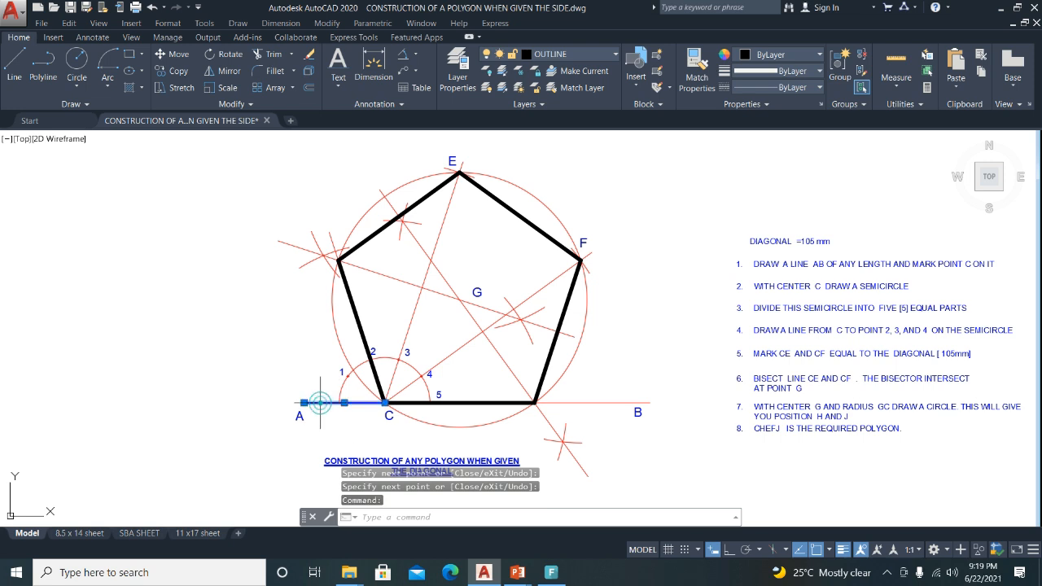
{"action": "left_click", "coordinate": [582, 55]}
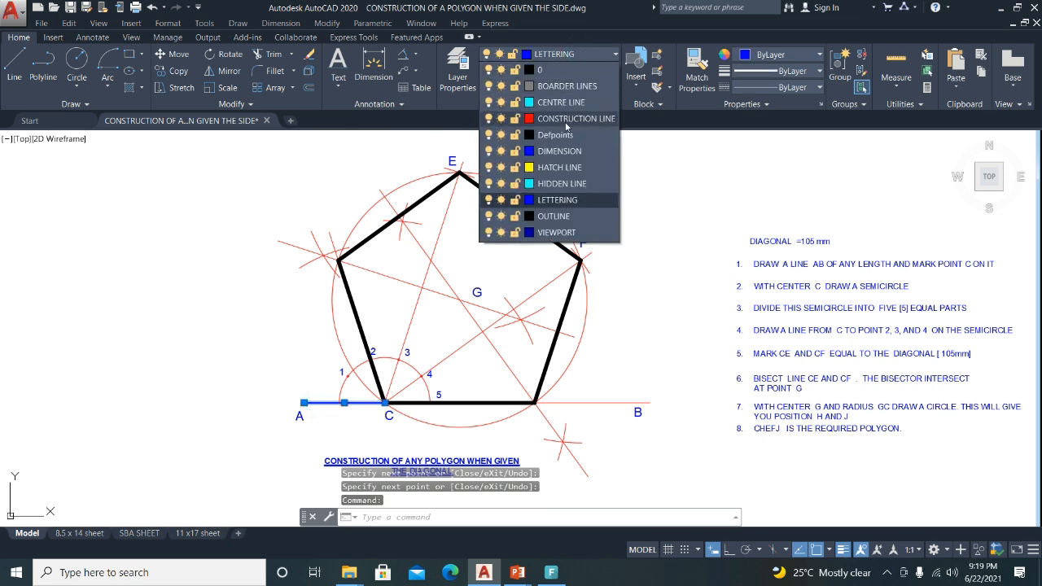
{"action": "left_click", "coordinate": [567, 119]}
{"action": "key", "text": "Escape"}
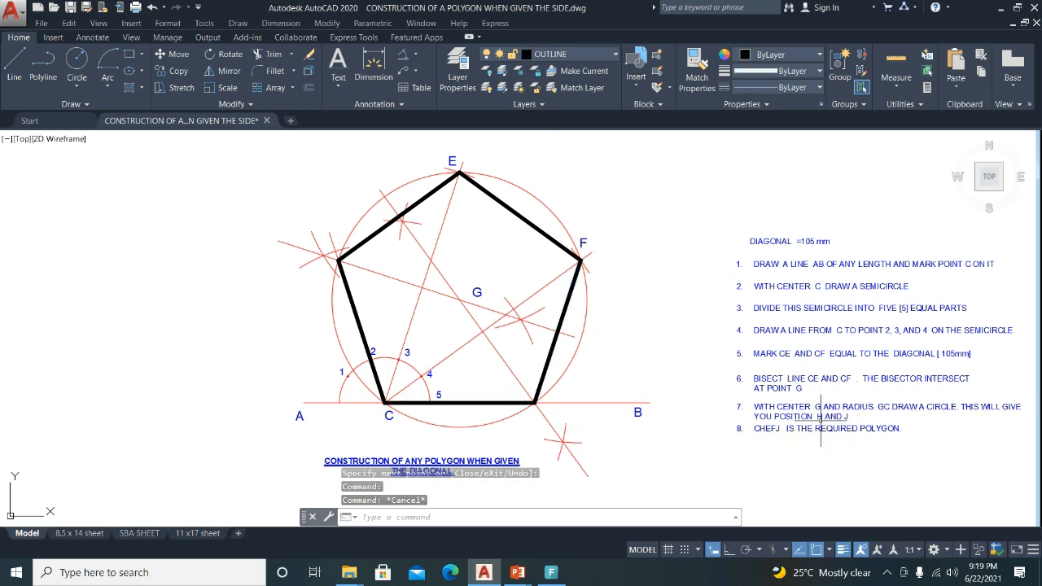
Copy the E label toward the left vertex, then cancel the unfinished copy.
{"action": "left_click", "coordinate": [454, 158]}
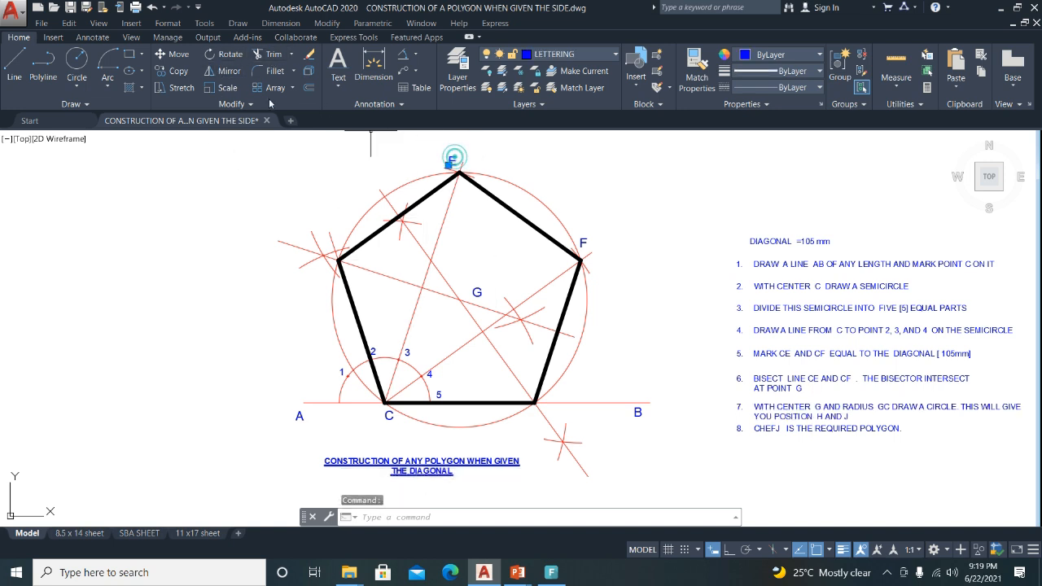
{"action": "left_click", "coordinate": [169, 72]}
{"action": "left_click", "coordinate": [124, 269]}
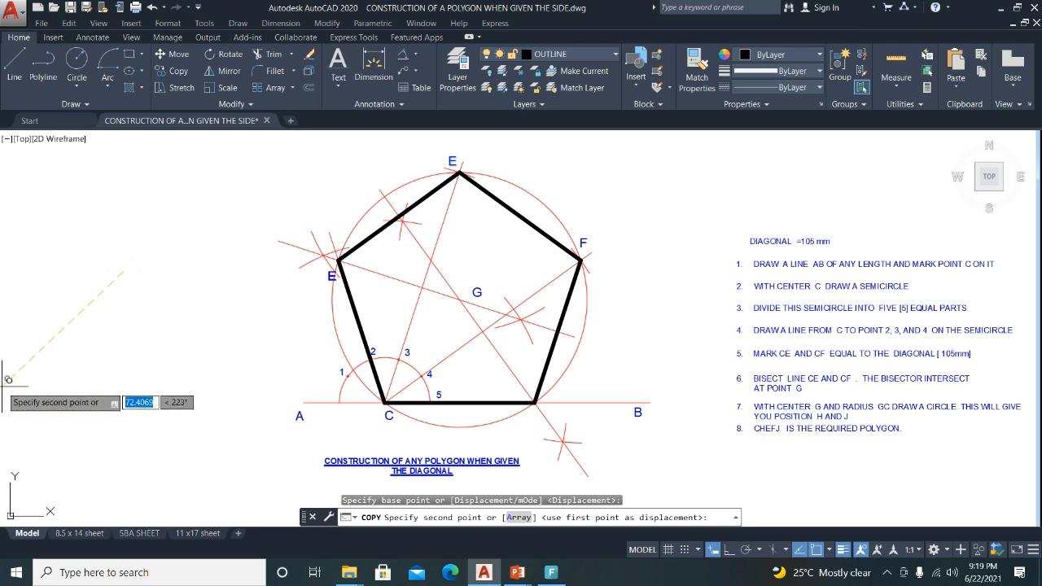
{"action": "left_click", "coordinate": [138, 518]}
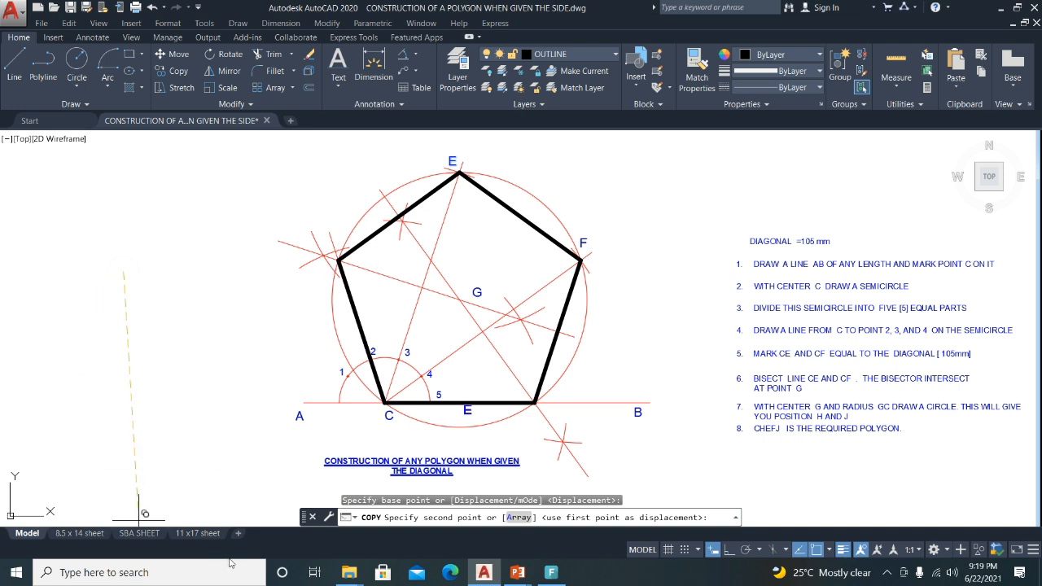
{"action": "scroll", "coordinate": [17, 389], "scroll_direction": "down", "scroll_amount": 2}
{"action": "scroll", "coordinate": [81, 388], "scroll_direction": "up", "scroll_amount": 4}
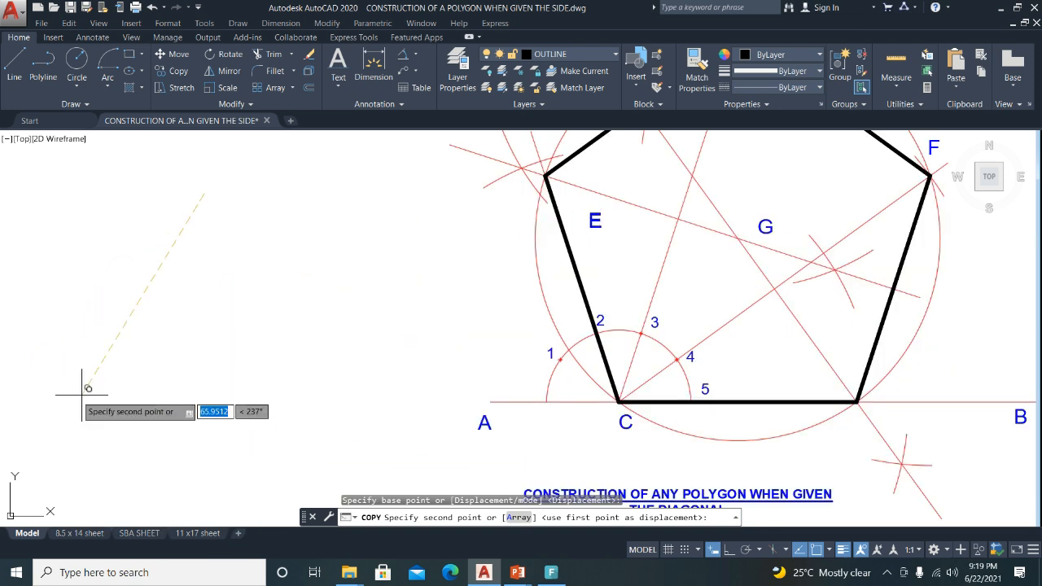
{"action": "left_click", "coordinate": [7, 361]}
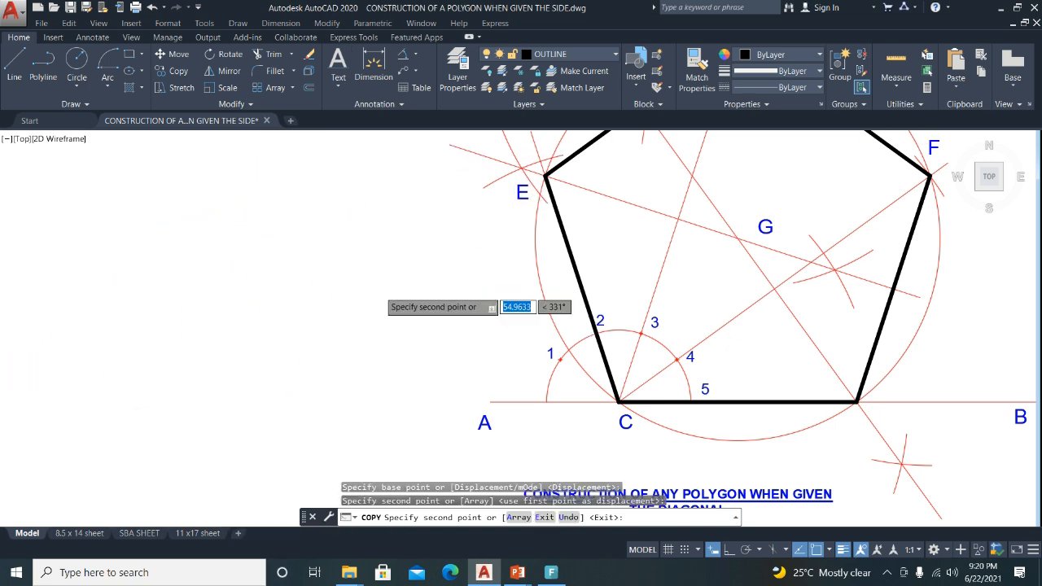
{"action": "scroll", "coordinate": [381, 292], "scroll_direction": "down", "scroll_amount": 2}
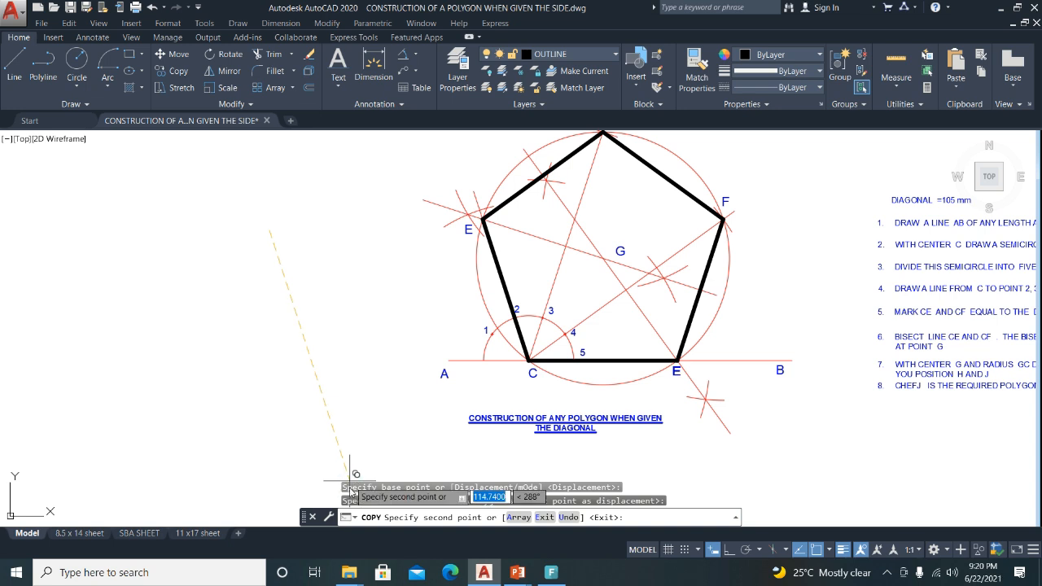
{"action": "key", "text": "Escape"}
{"action": "scroll", "coordinate": [469, 218], "scroll_direction": "down", "scroll_amount": 3}
{"action": "scroll", "coordinate": [529, 212], "scroll_direction": "up", "scroll_amount": 6}
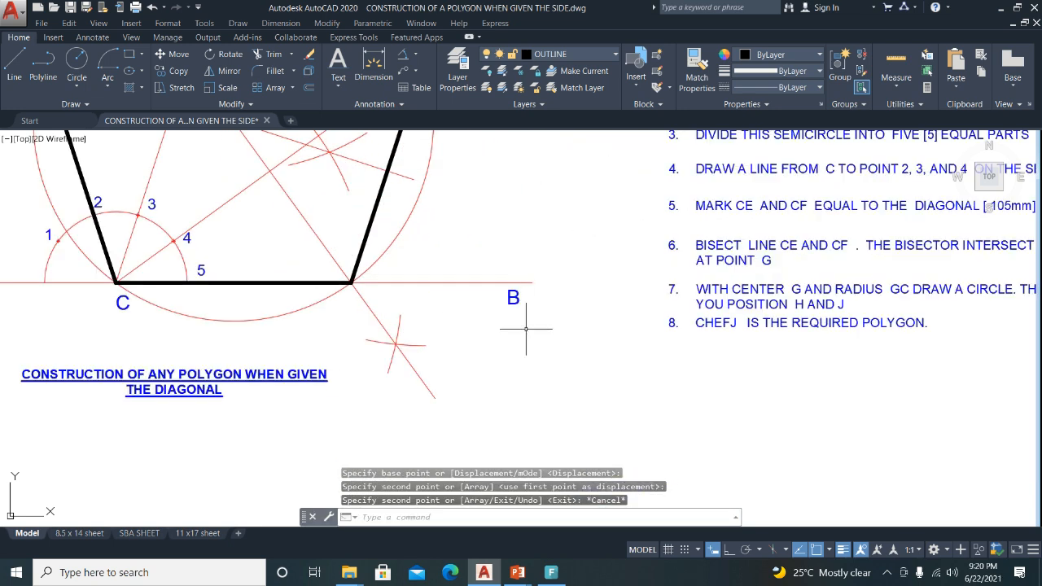
Copy the B label to the pentagon's lower-right vertex.
{"action": "left_click", "coordinate": [511, 298]}
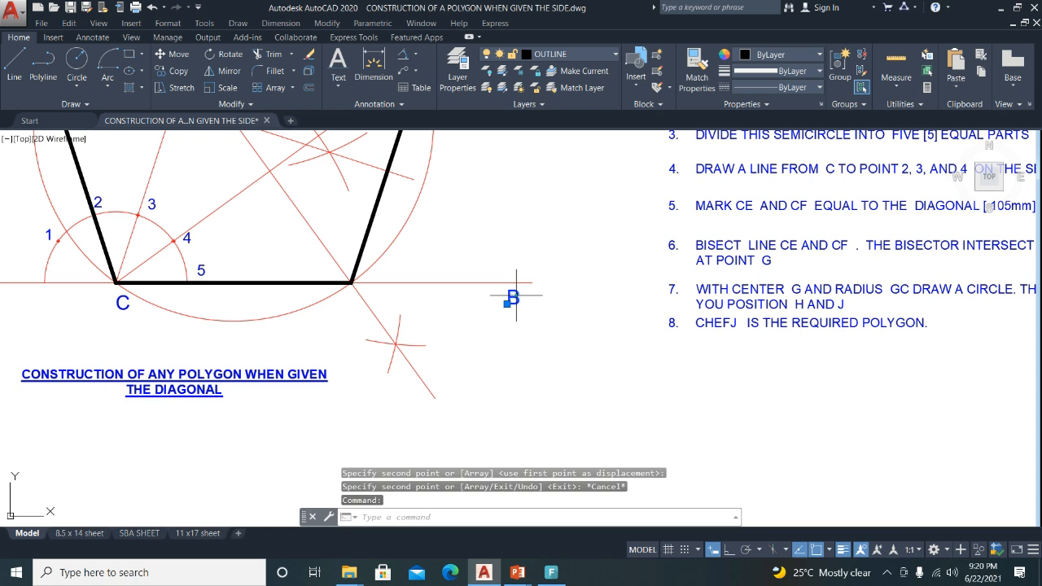
{"action": "left_click", "coordinate": [163, 71]}
{"action": "left_click", "coordinate": [608, 379]}
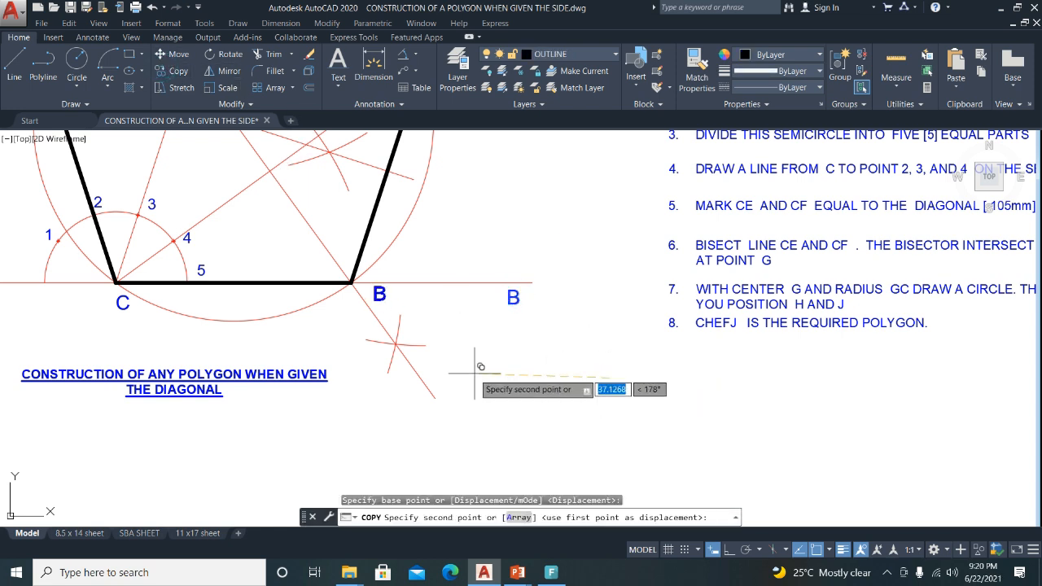
{"action": "left_click", "coordinate": [447, 383]}
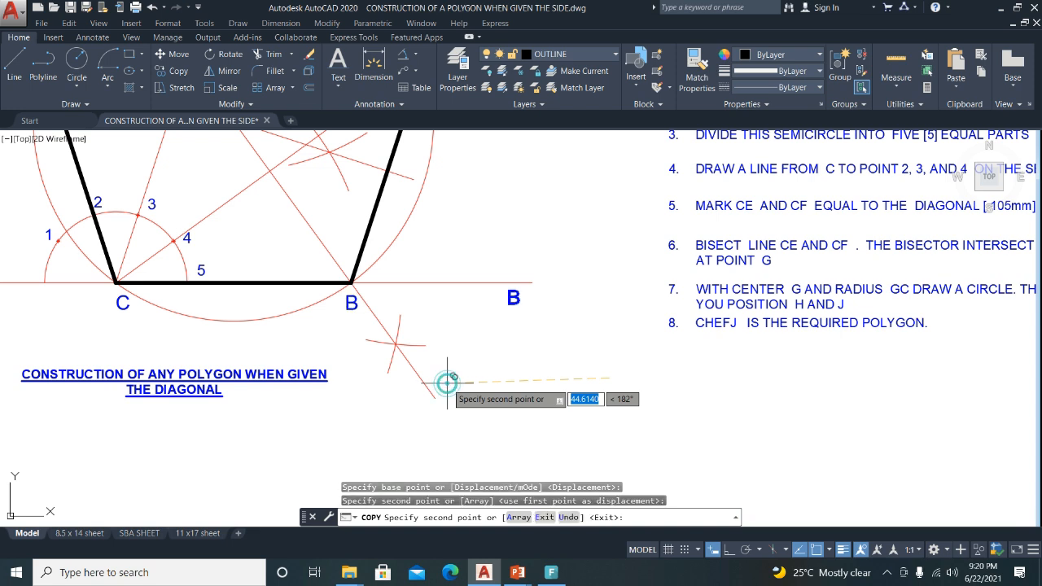
{"action": "key", "text": "Escape"}
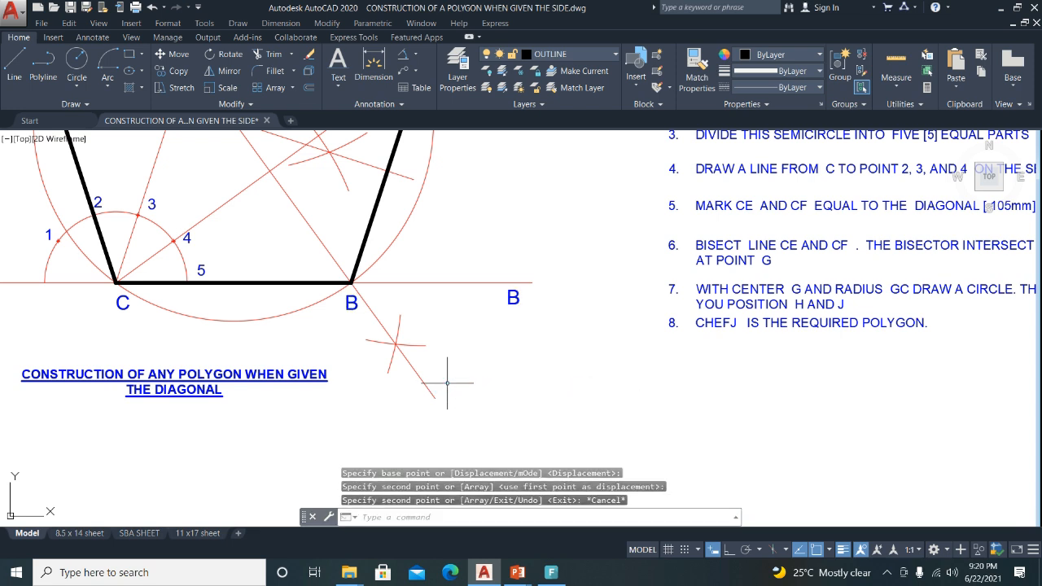
Change the copied label's text to J.
{"action": "left_click", "coordinate": [352, 303]}
{"action": "double_click", "coordinate": [352, 303]}
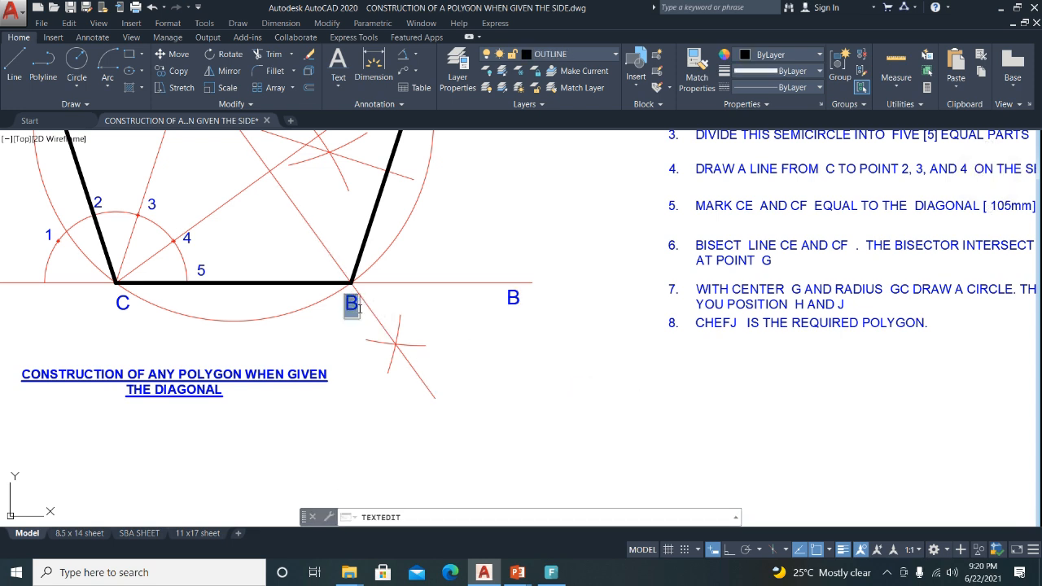
{"action": "type", "text": "J"}
{"action": "scroll", "coordinate": [359, 307], "scroll_direction": "down", "scroll_amount": 3}
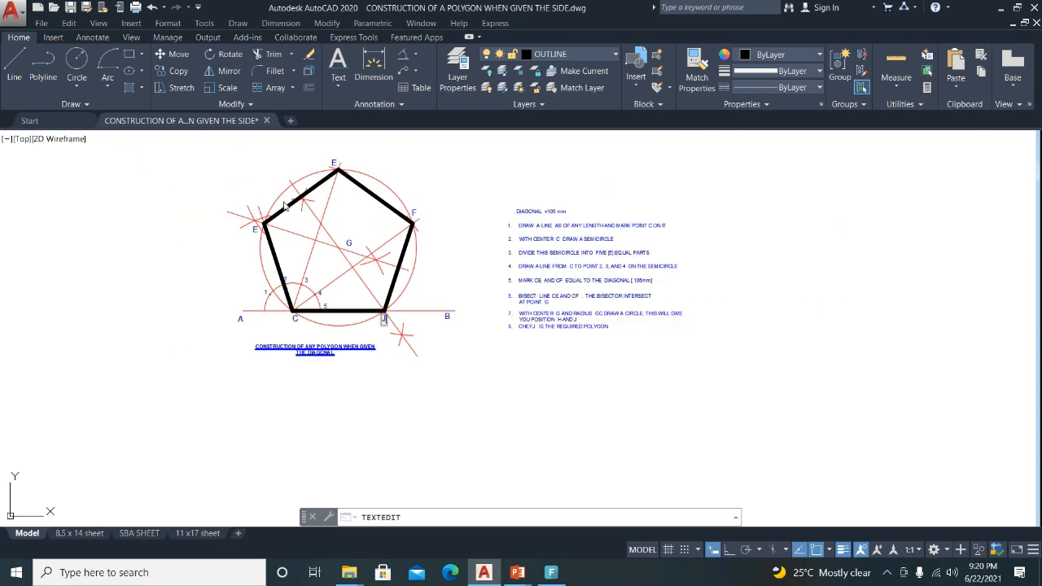
{"action": "scroll", "coordinate": [239, 262], "scroll_direction": "up", "scroll_amount": 4}
{"action": "left_click", "coordinate": [229, 263]}
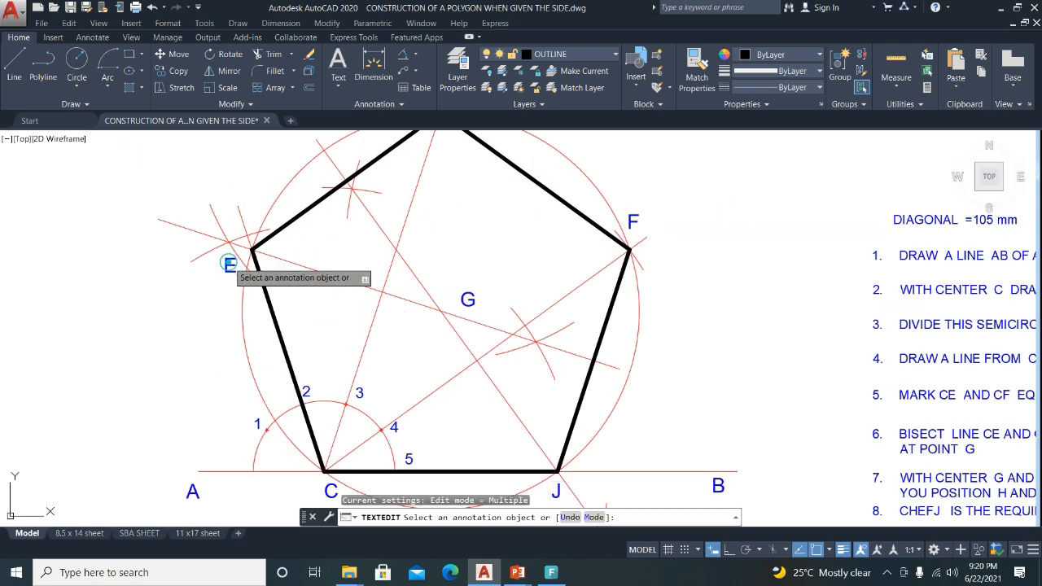
Open the left vertex label for editing, recentre the pentagon, then exit editing.
{"action": "left_click", "coordinate": [228, 264]}
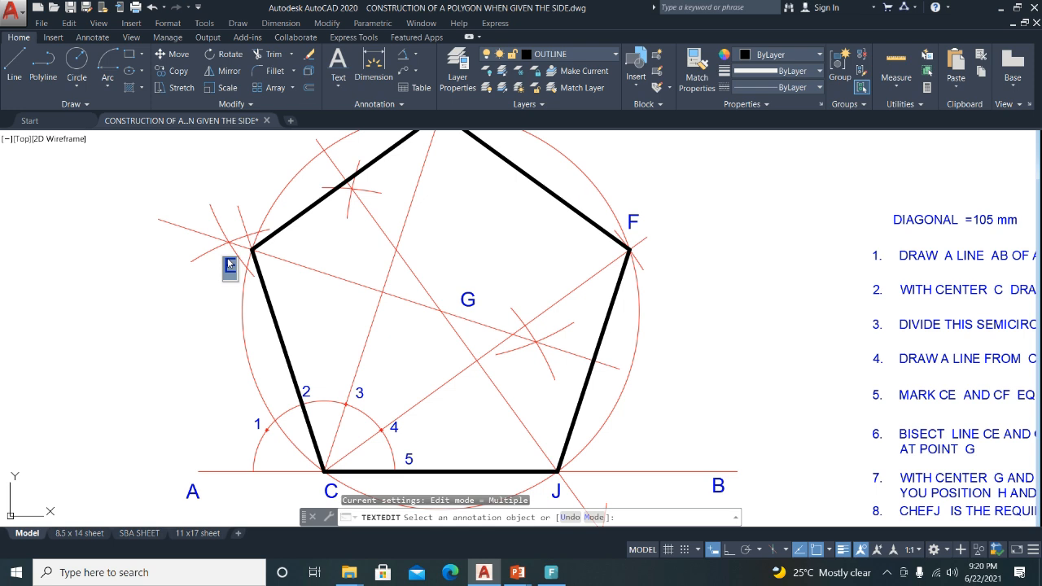
{"action": "scroll", "coordinate": [341, 325], "scroll_direction": "down", "scroll_amount": 4}
{"action": "scroll", "coordinate": [359, 281], "scroll_direction": "up", "scroll_amount": 2}
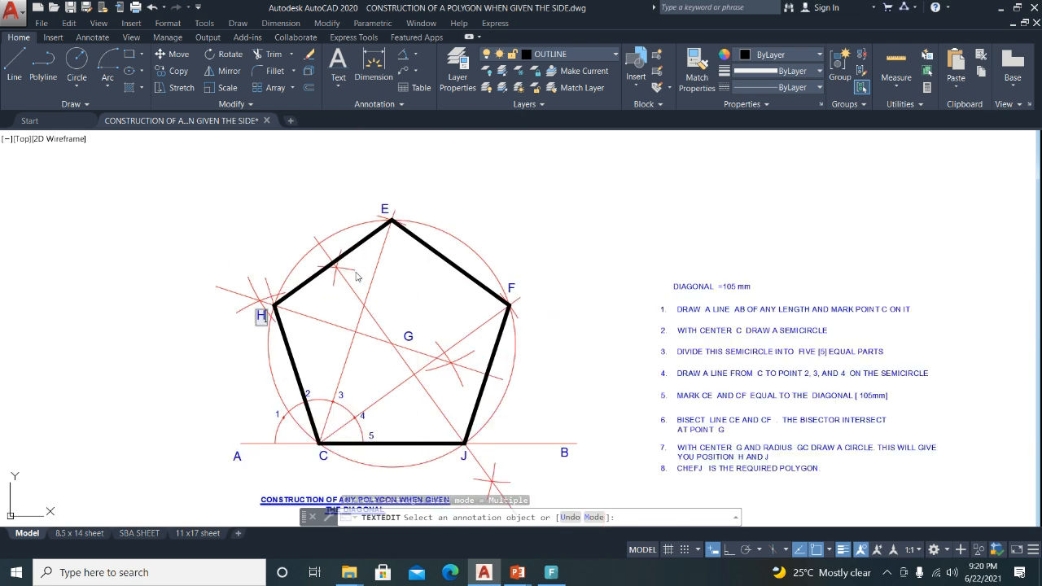
{"action": "middle_click_drag", "start_coordinate": [399, 318], "coordinate": [403, 272]}
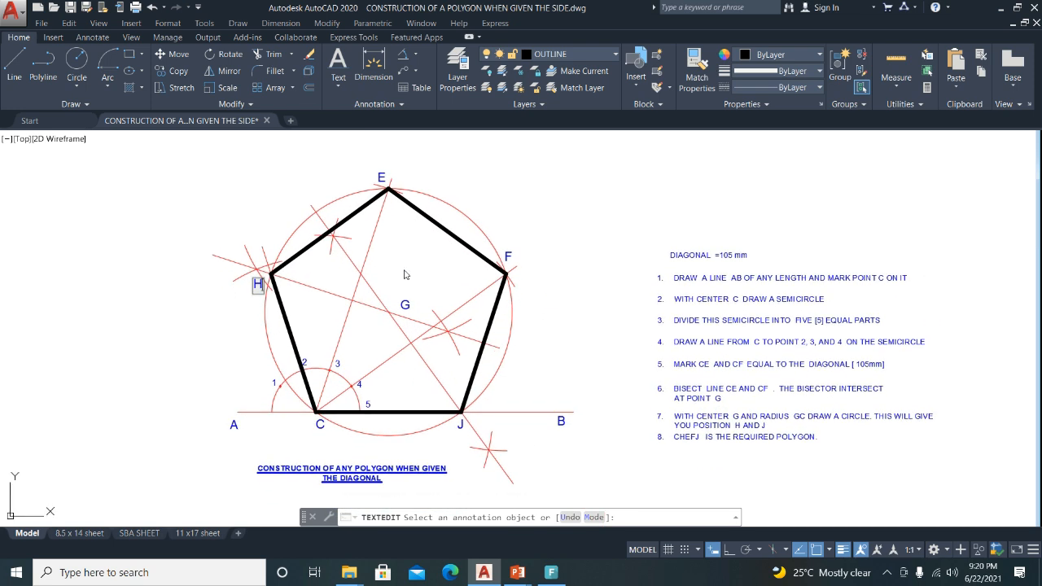
{"action": "scroll", "coordinate": [424, 260], "scroll_direction": "down", "scroll_amount": 2}
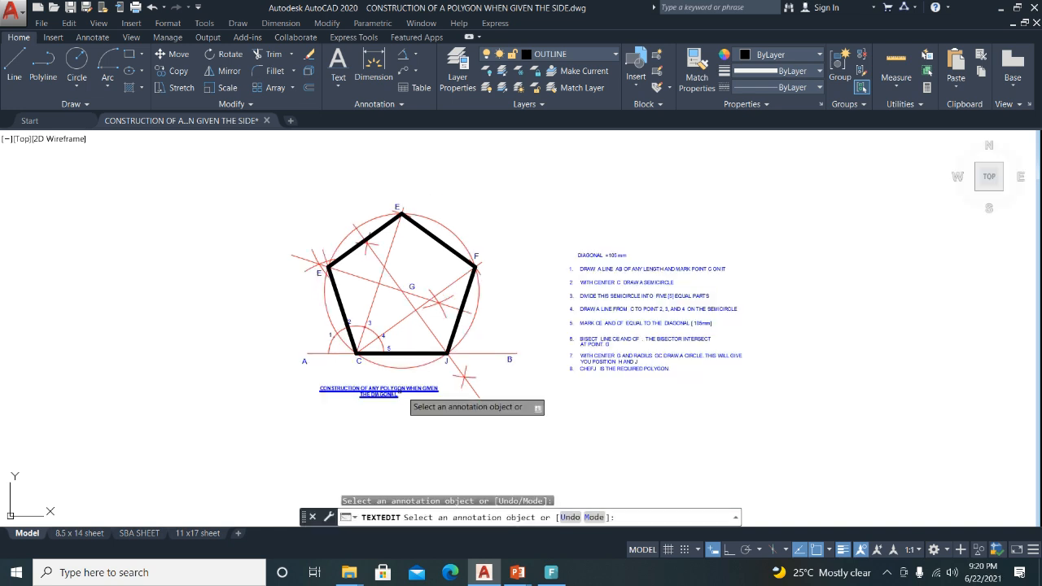
{"action": "key", "text": "Escape"}
Select the title and try moving and editing it, leaving it unchanged.
{"action": "left_click", "coordinate": [381, 388]}
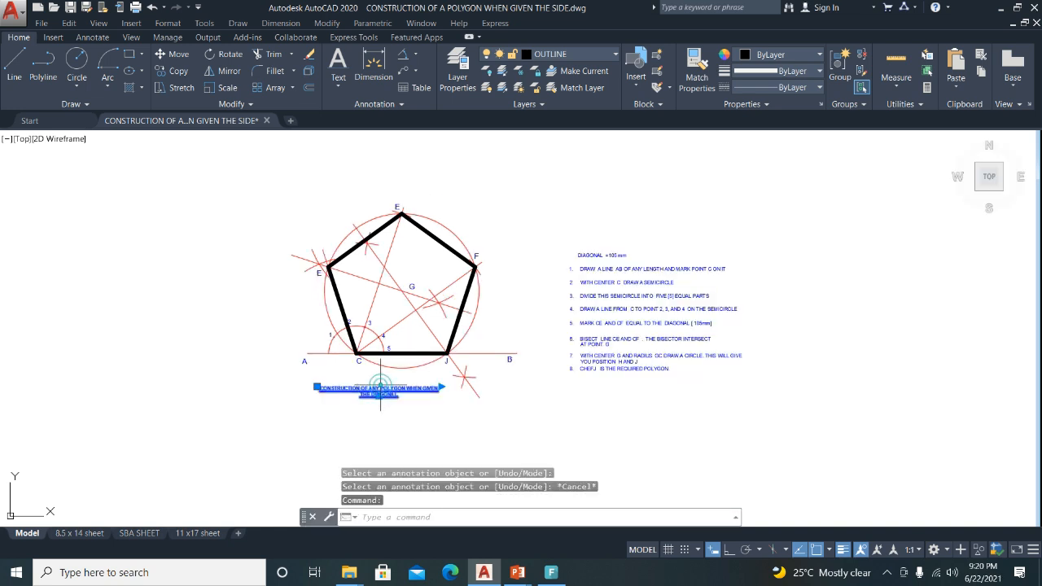
{"action": "left_click", "coordinate": [160, 54]}
{"action": "left_click", "coordinate": [131, 312]}
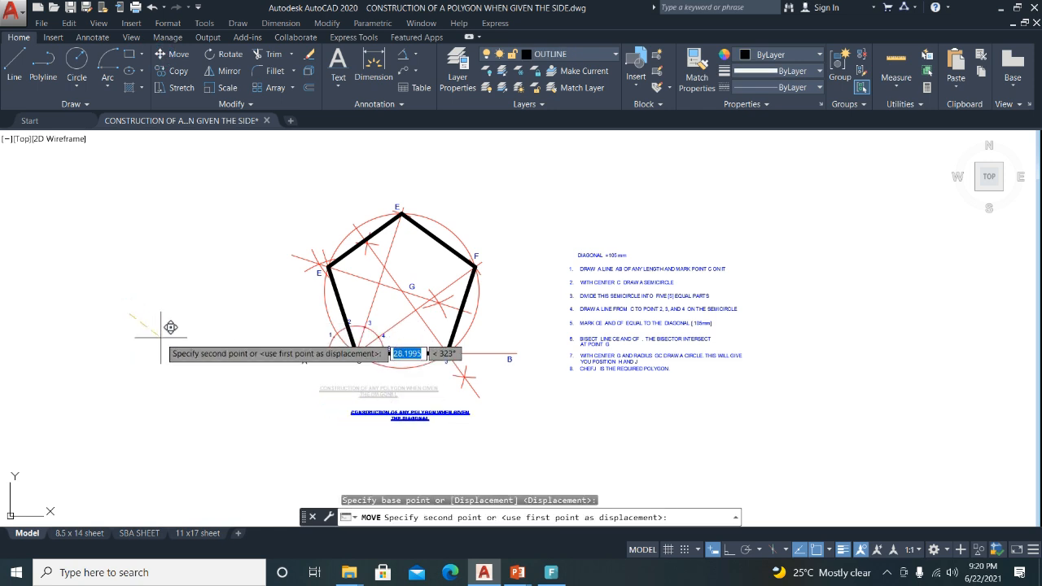
{"action": "key", "text": "Escape"}
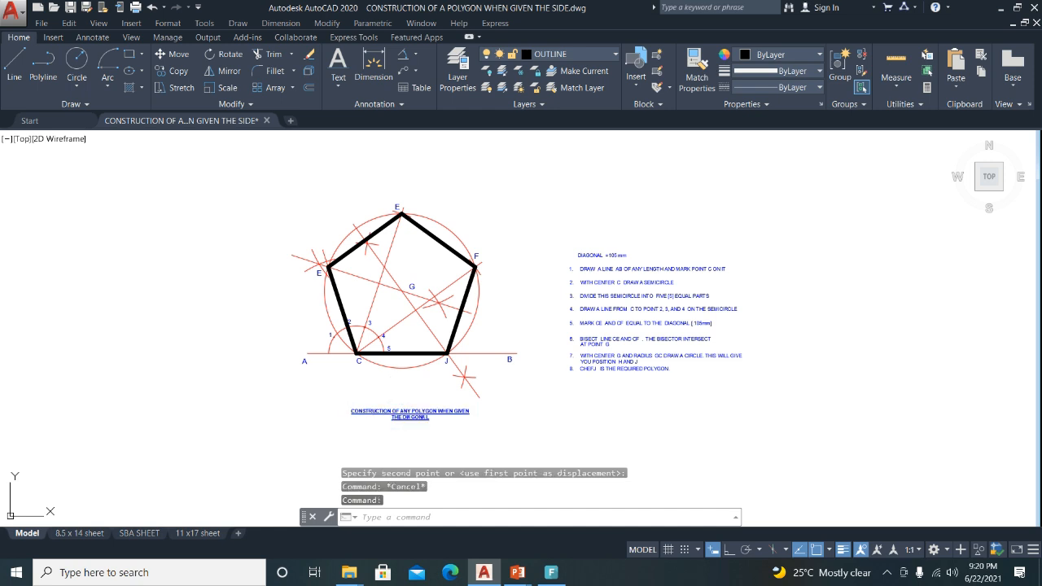
{"action": "double_click", "coordinate": [390, 411]}
{"action": "left_click", "coordinate": [419, 270]}
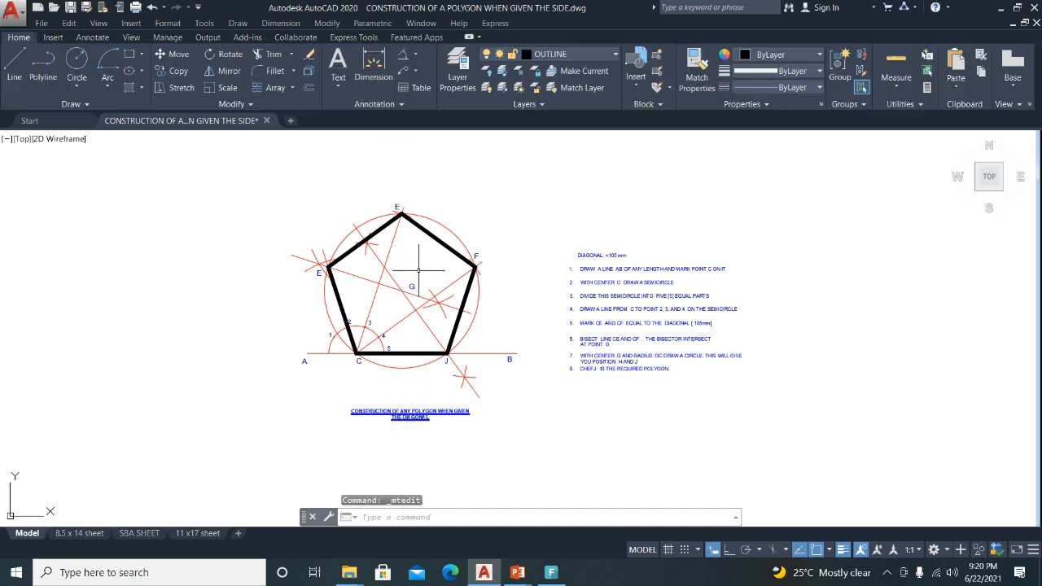
Apply the 4mm TEXT style to the title.
{"action": "left_click", "coordinate": [405, 413]}
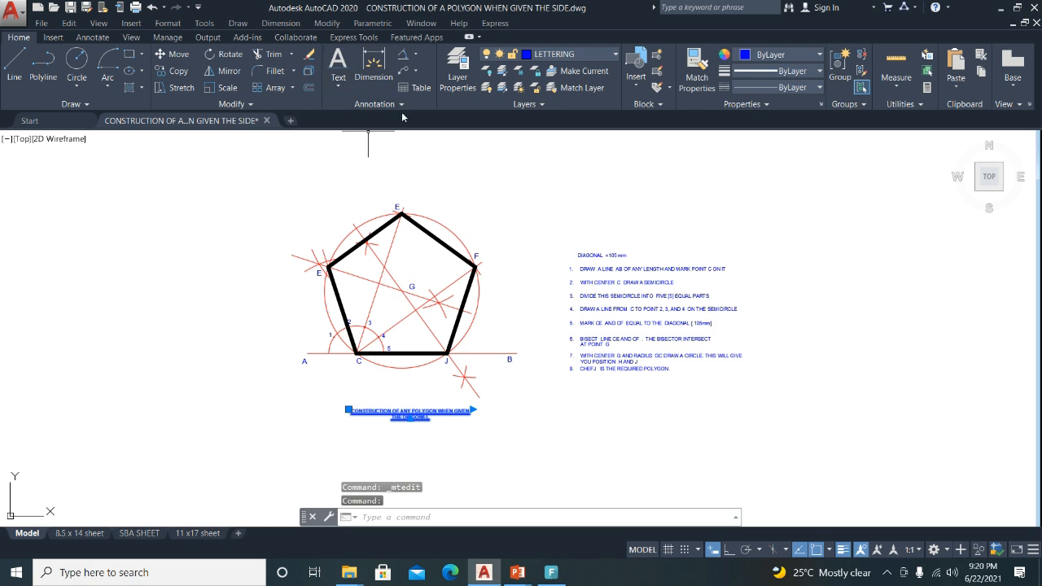
{"action": "left_click", "coordinate": [403, 106]}
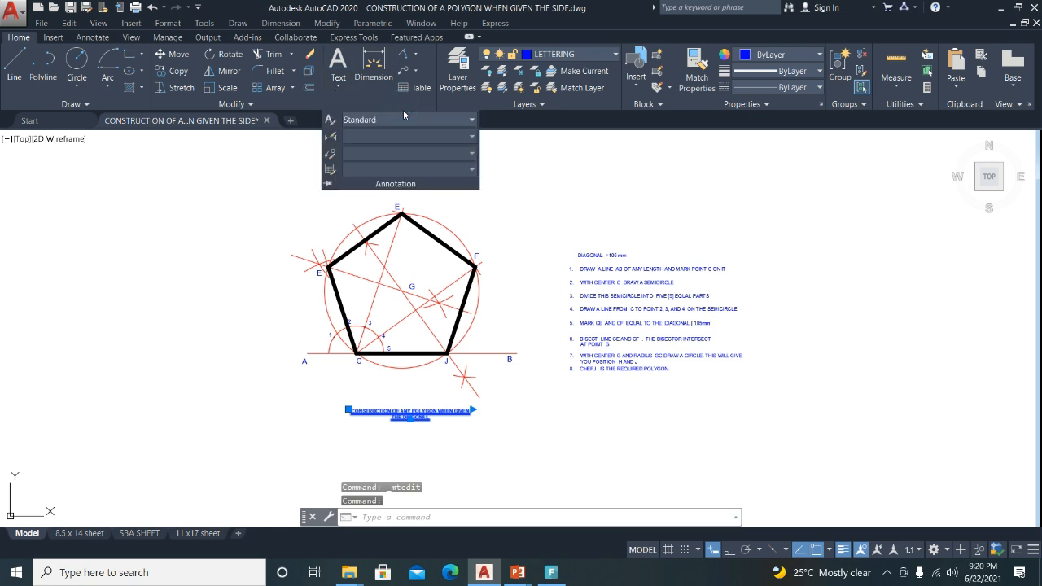
{"action": "left_click", "coordinate": [450, 121]}
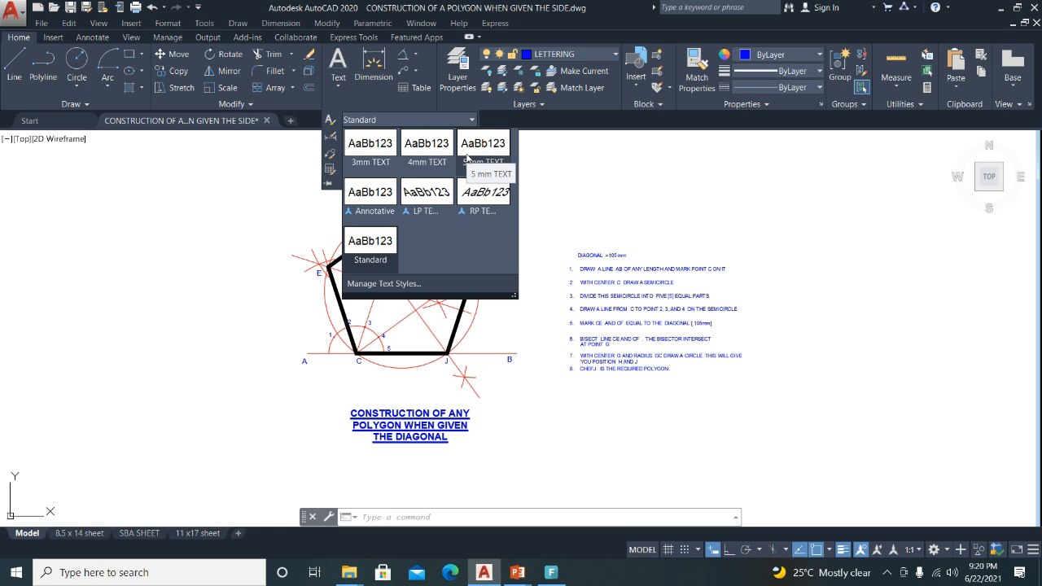
{"action": "left_click", "coordinate": [415, 146]}
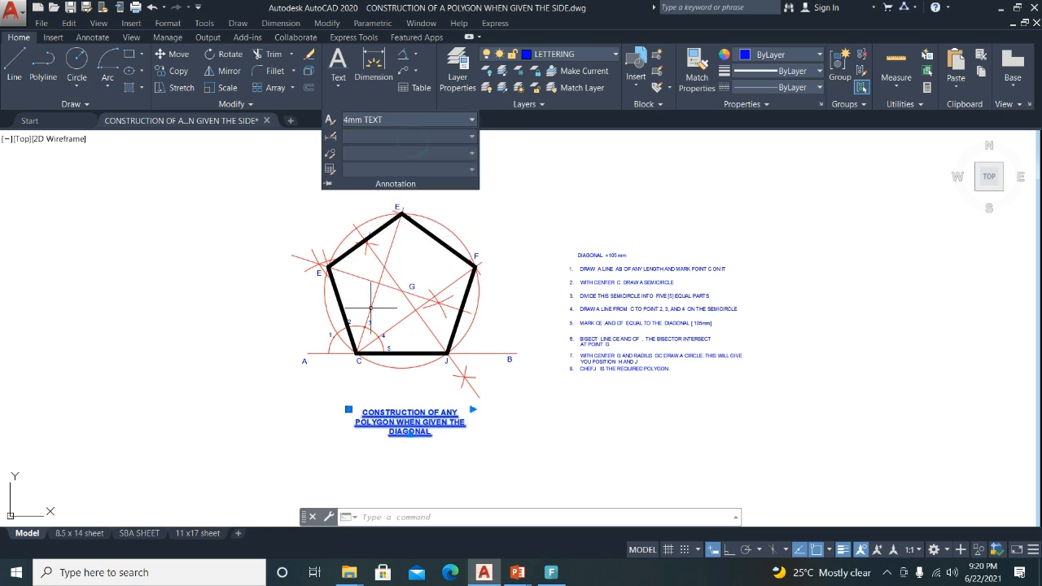
Widen the title to two lines and shift it slightly left below the pentagon.
{"action": "left_click", "coordinate": [472, 410]}
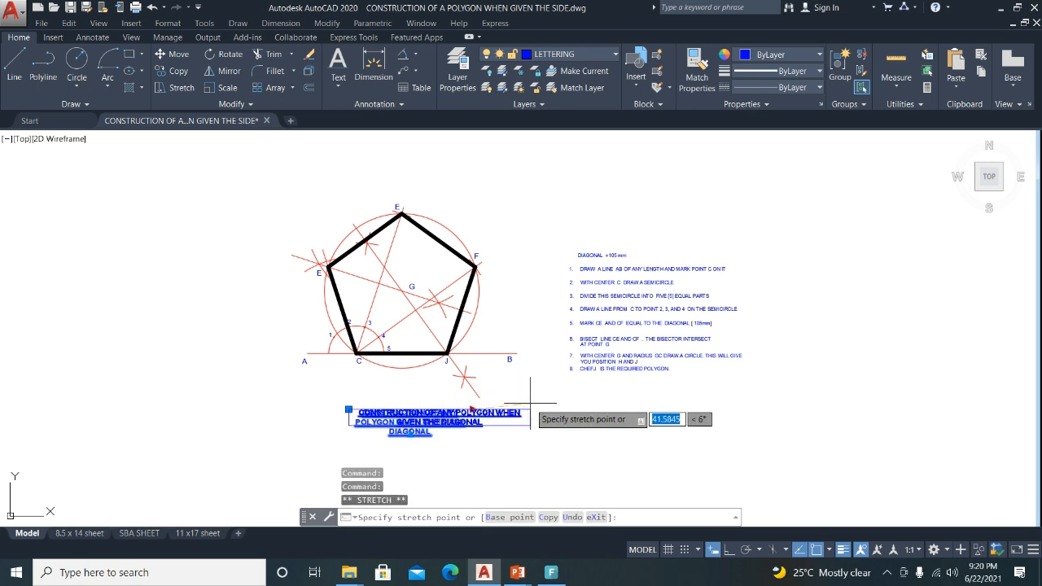
{"action": "left_click", "coordinate": [532, 407]}
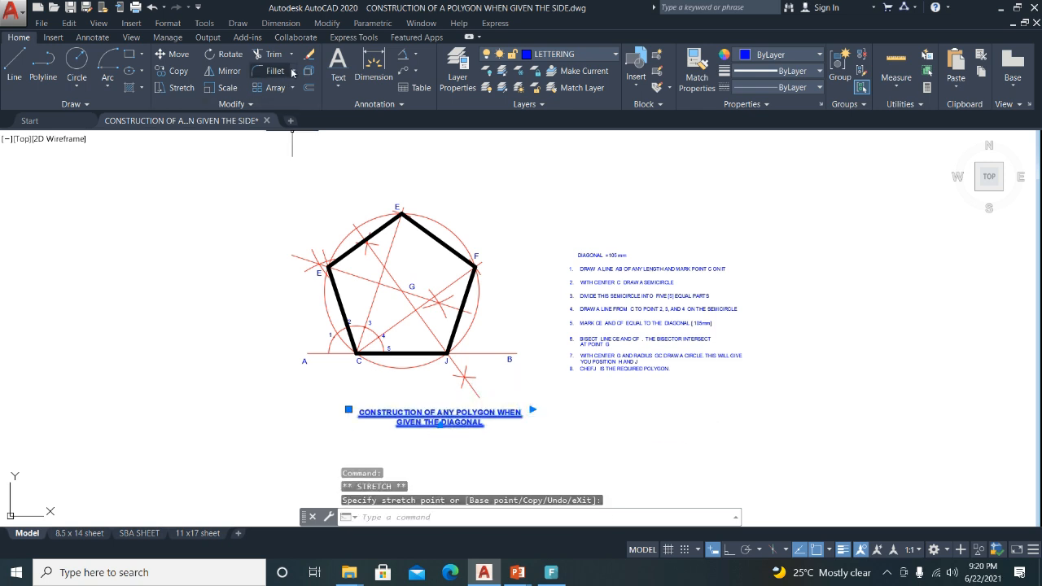
{"action": "left_click", "coordinate": [167, 55]}
{"action": "left_click", "coordinate": [119, 274]}
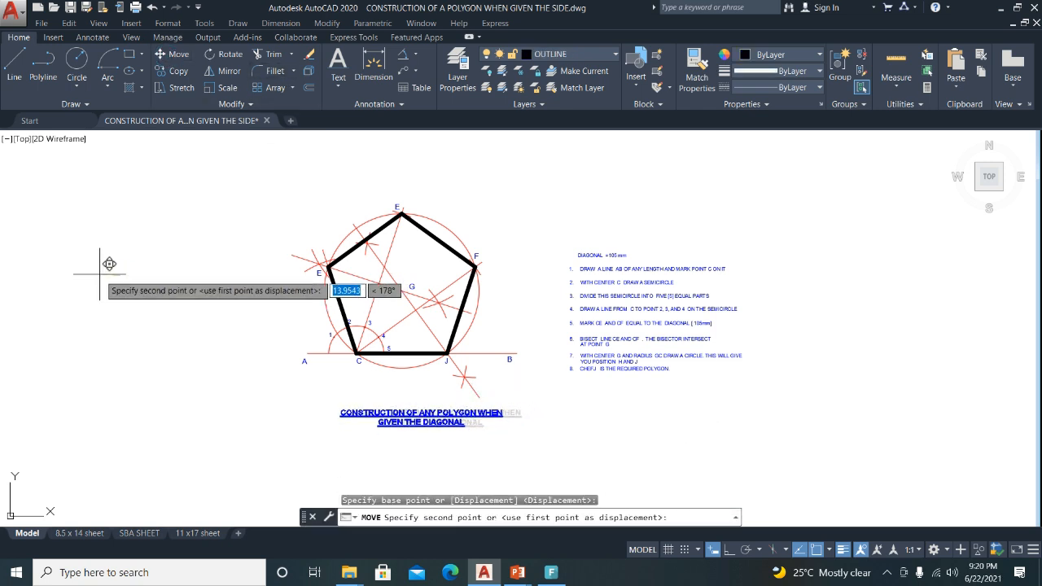
{"action": "left_click", "coordinate": [98, 275]}
{"action": "key", "text": "Escape"}
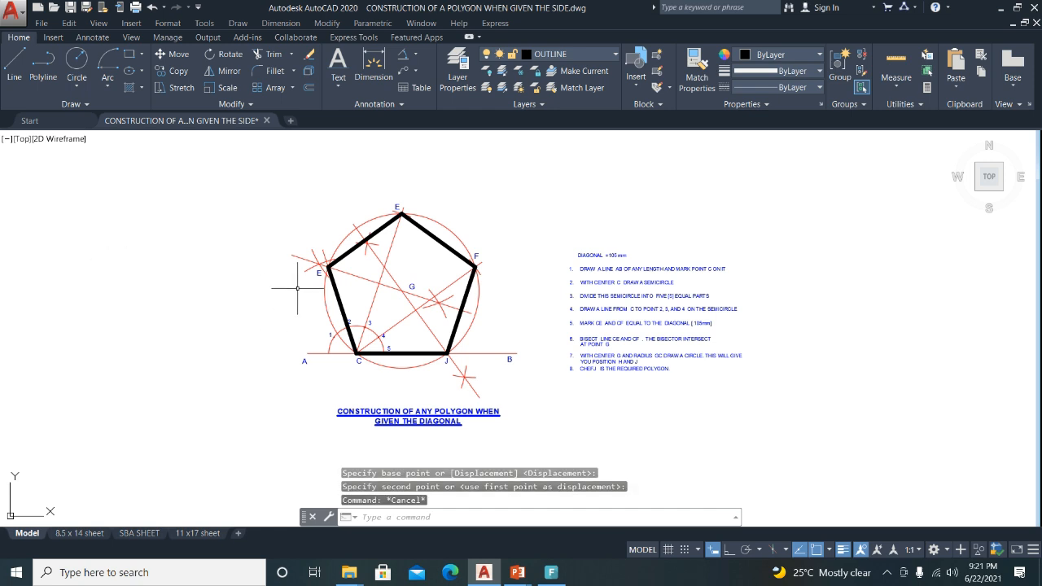
{"action": "scroll", "coordinate": [424, 214], "scroll_direction": "up", "scroll_amount": 2}
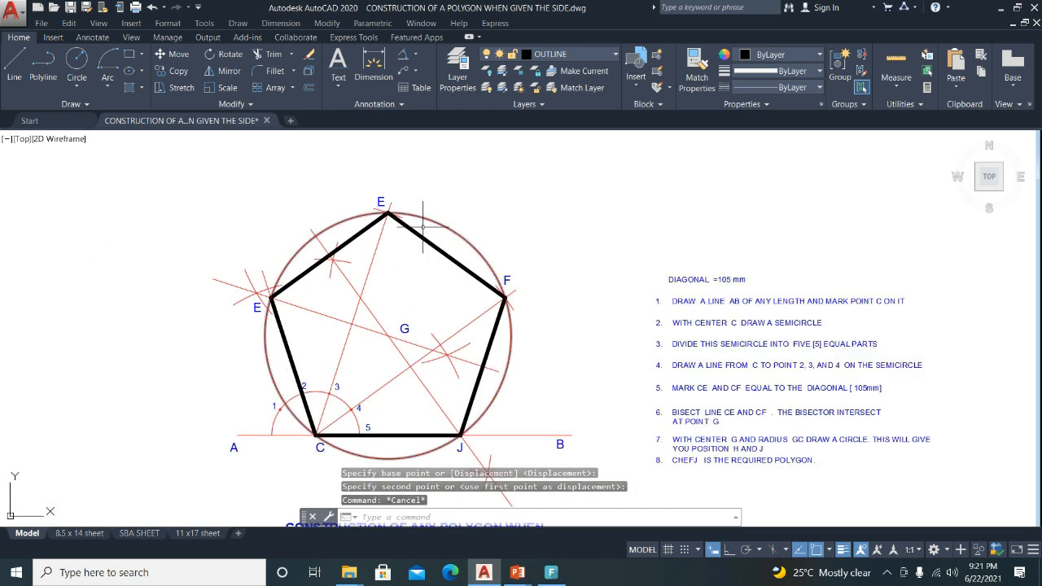
{"action": "middle_click_drag", "start_coordinate": [416, 358], "coordinate": [417, 309]}
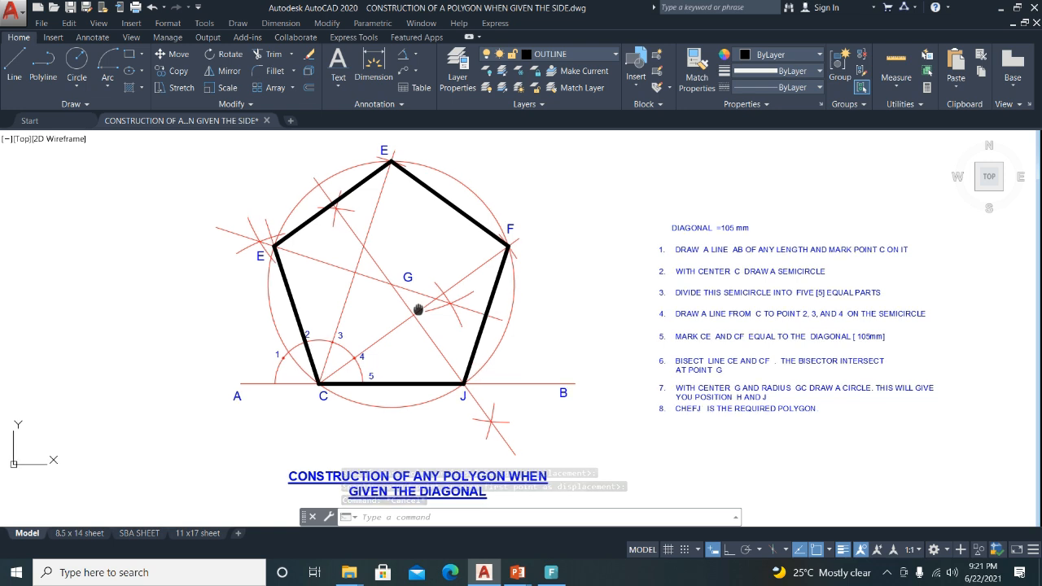